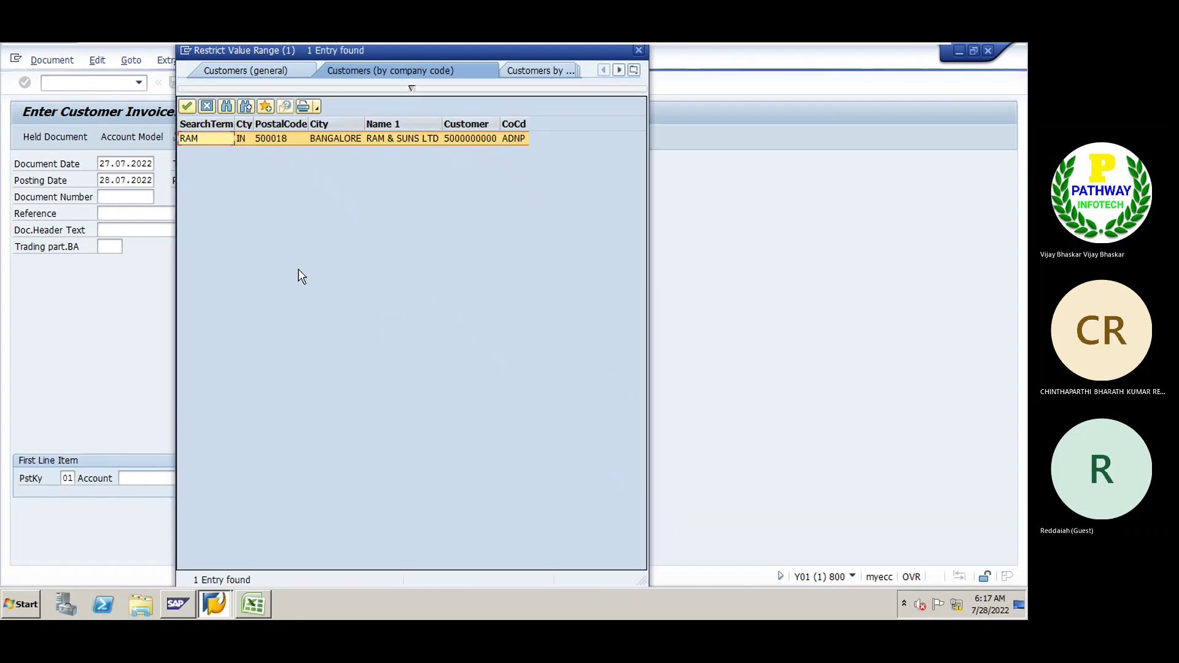
- Choose customer RAM & SUNS LTD as the account of the first line item and set its amount to 100000 INR
{"action": "double_click", "coordinate": [291, 139]}
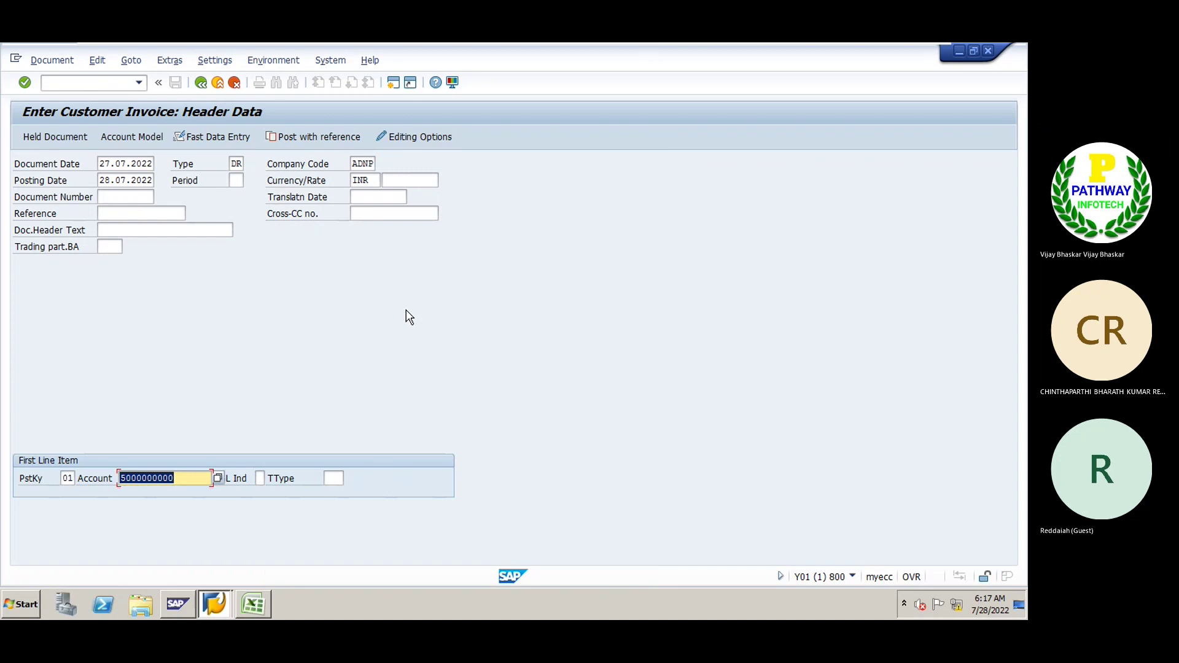
{"action": "key", "text": "Return"}
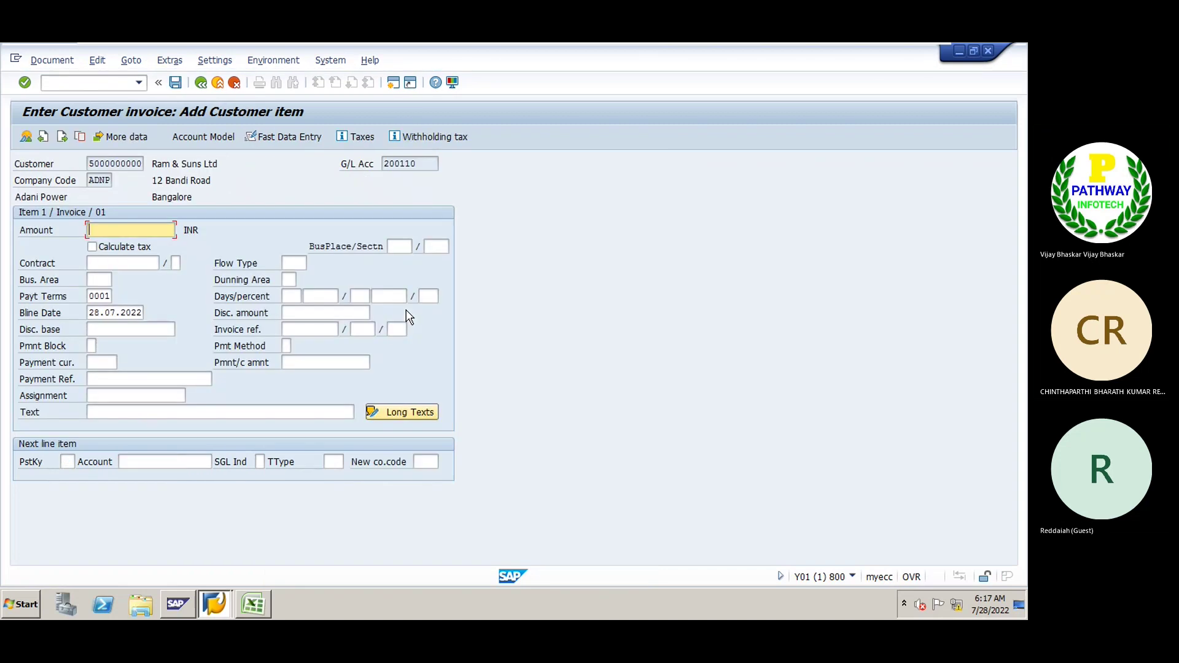
{"action": "type", "text": "100000"}
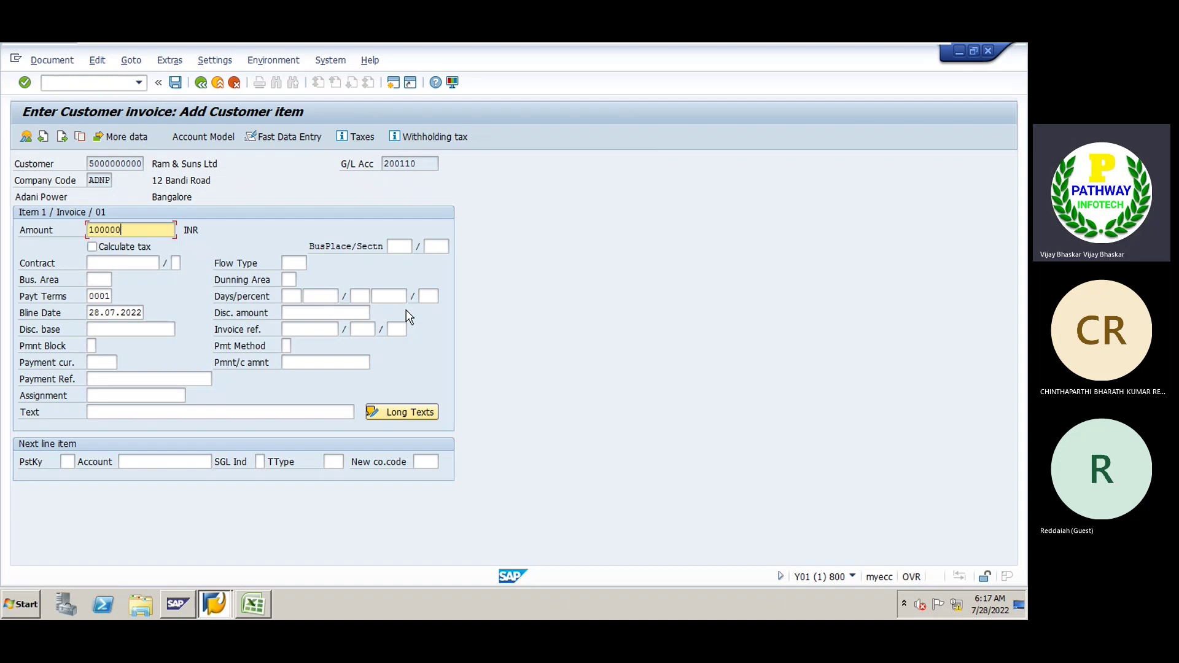
- Set the customer line item's text to the previously used entry "Custoemr Invoice"
{"action": "key", "text": "Down"}
{"action": "key", "text": "Down"}
{"action": "key", "text": "Down"}
{"action": "key", "text": "Down"}
{"action": "key", "text": "Down"}
{"action": "key", "text": "Down"}
{"action": "key", "text": "Down"}
{"action": "key", "text": "Down"}
{"action": "key", "text": "Down"}
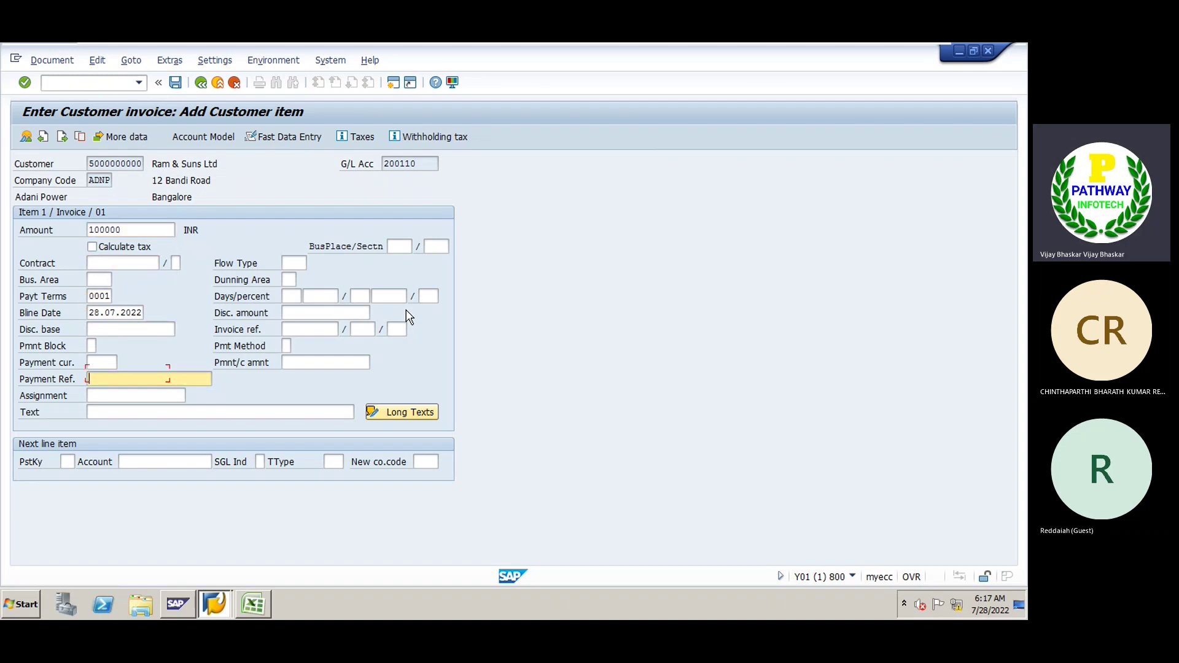
{"action": "key", "text": "Down"}
{"action": "key", "text": "Down"}
{"action": "type", "text": "Cu"}
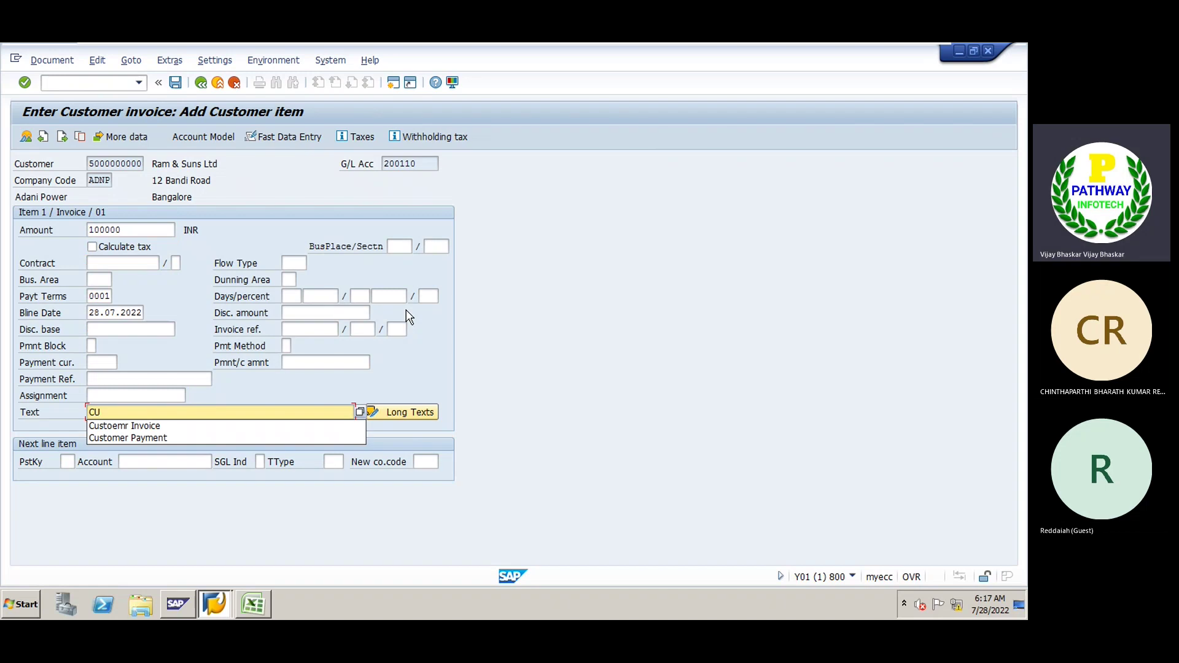
{"action": "key", "text": "Down"}
{"action": "key", "text": "Return"}
- Add the next line item with posting key 50 and G/L account 300000
{"action": "key", "text": "Tab"}
{"action": "key", "text": "Tab"}
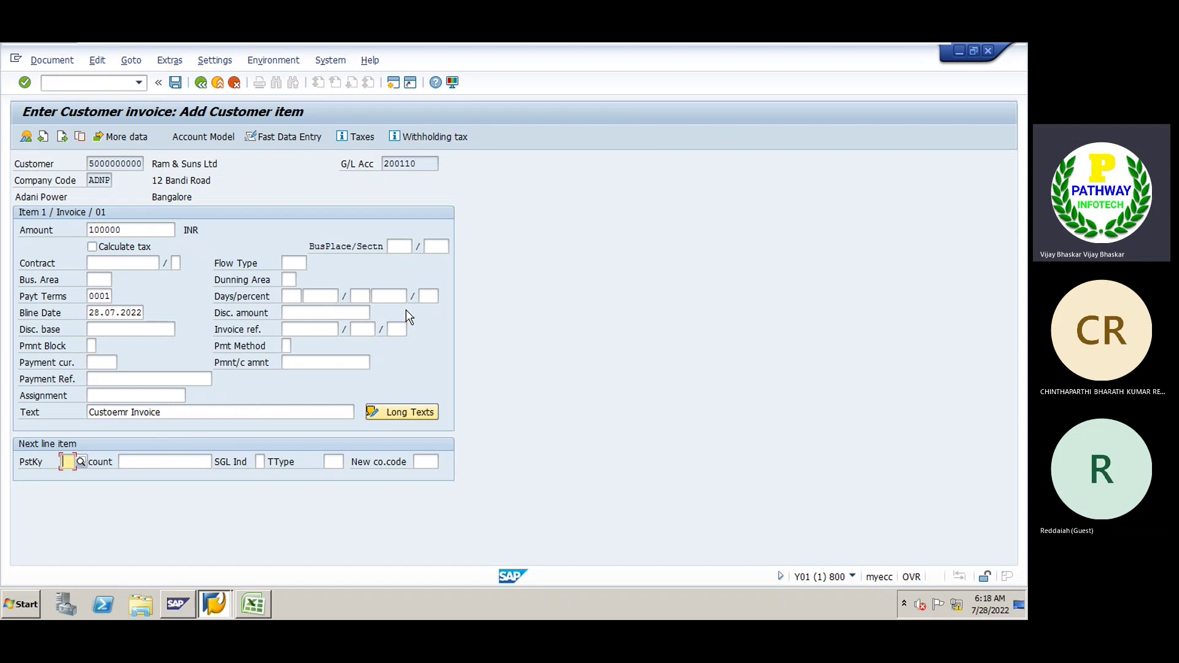
{"action": "type", "text": "50"}
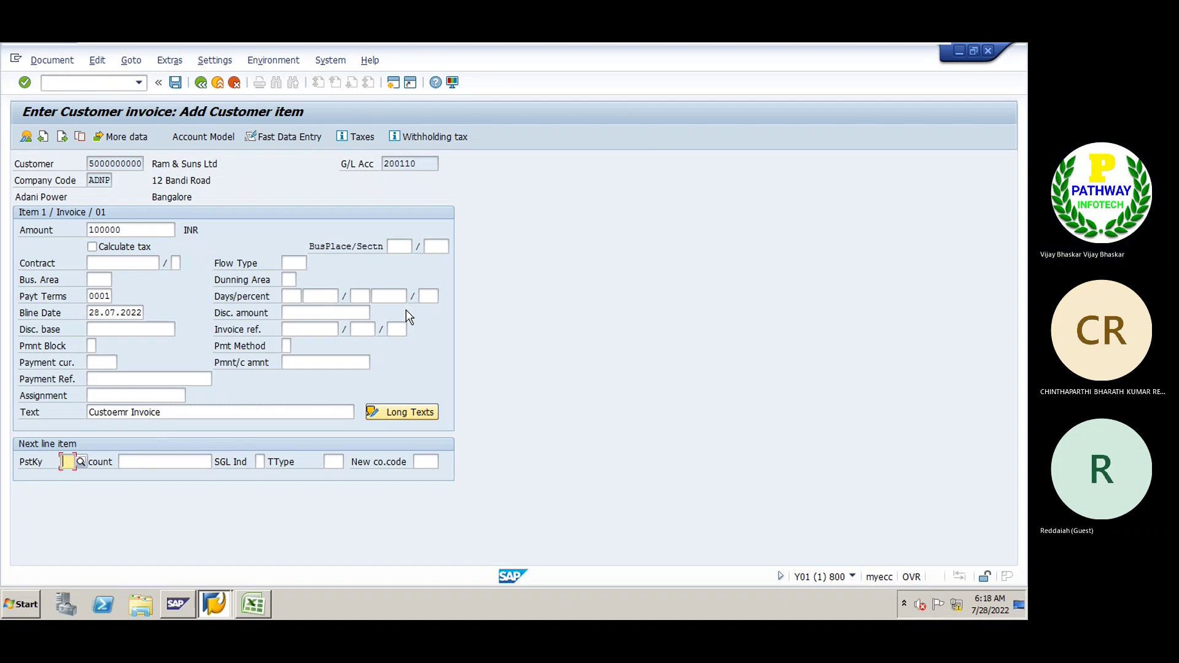
{"action": "key", "text": "Tab"}
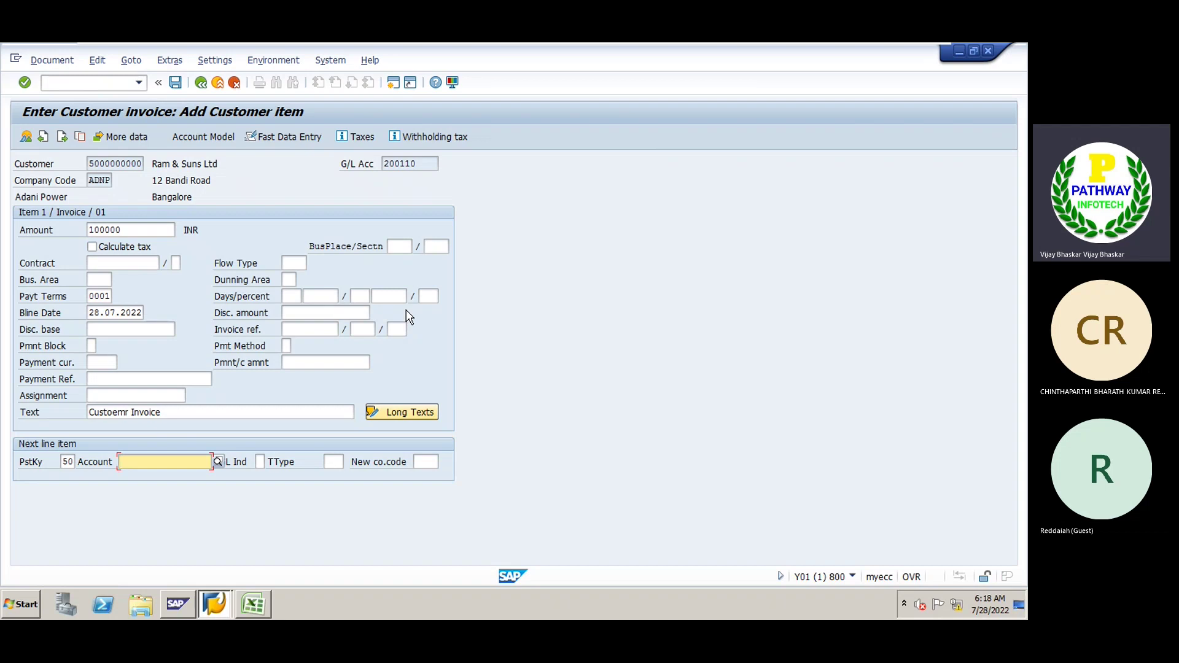
{"action": "type", "text": "300000"}
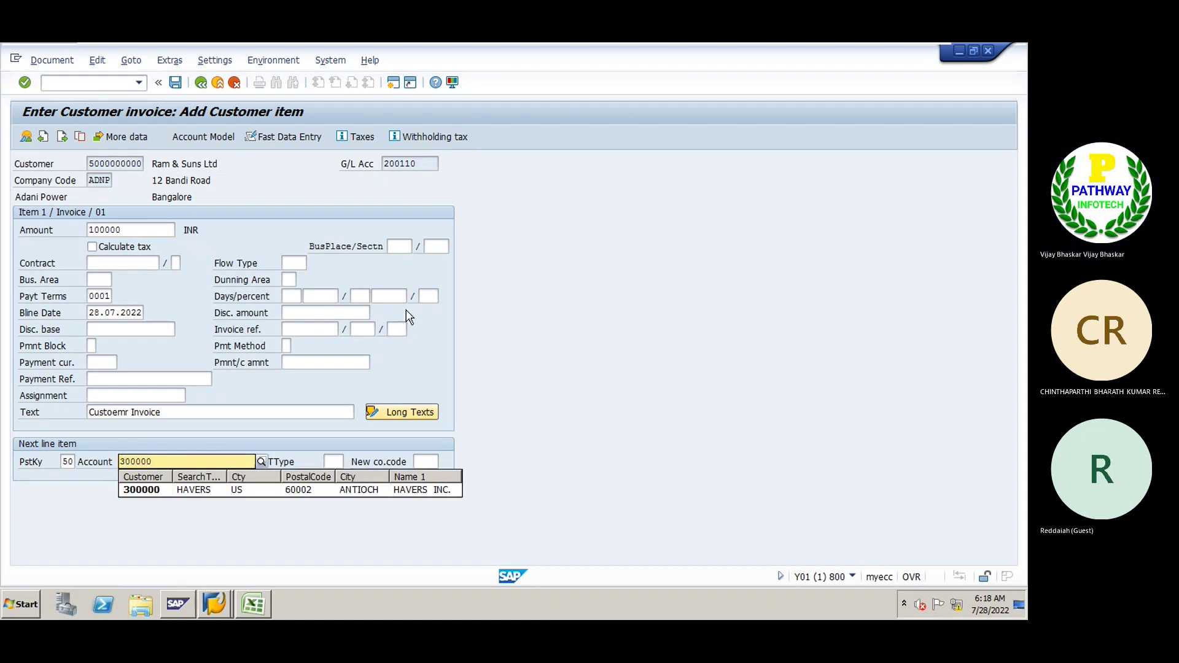
{"action": "key", "text": "Return"}
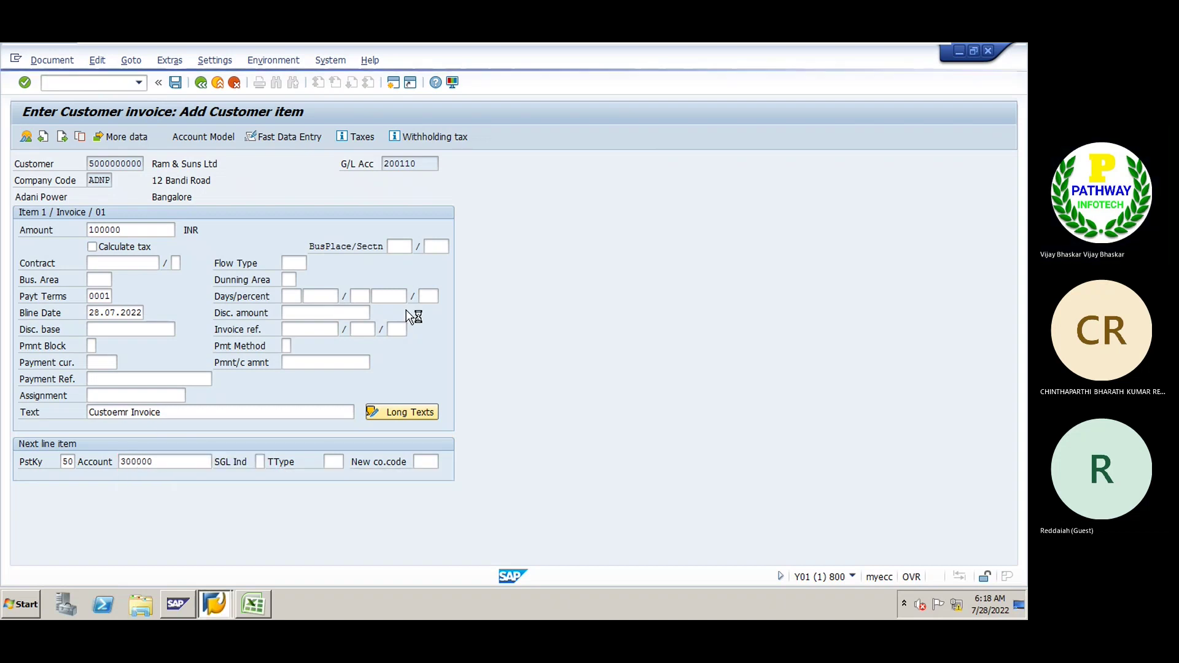
- Fill the credit item with the balancing amount using * and copy the customer item's text using +
{"action": "type", "text": "*"}
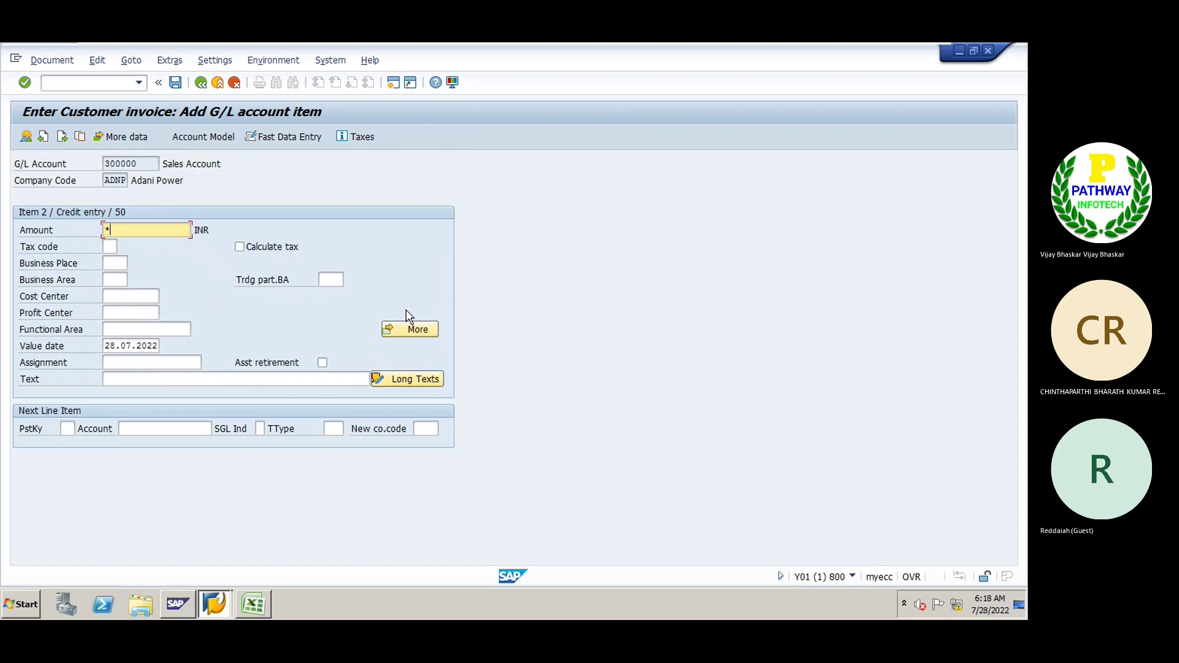
{"action": "key", "text": "Tab"}
{"action": "key", "text": "Tab"}
{"action": "key", "text": "Tab"}
{"action": "key", "text": "Tab"}
{"action": "key", "text": "Tab"}
{"action": "key", "text": "Tab"}
{"action": "key", "text": "Tab"}
{"action": "key", "text": "Tab"}
{"action": "key", "text": "Tab"}
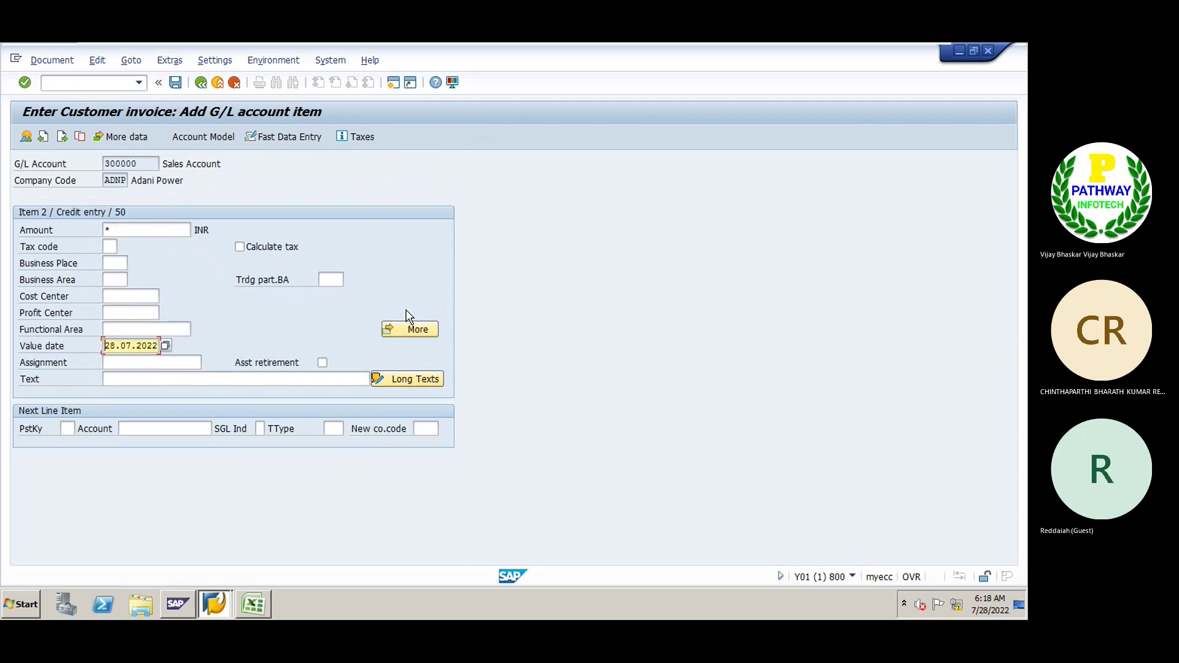
{"action": "type", "text": "+"}
{"action": "key", "text": "Return"}
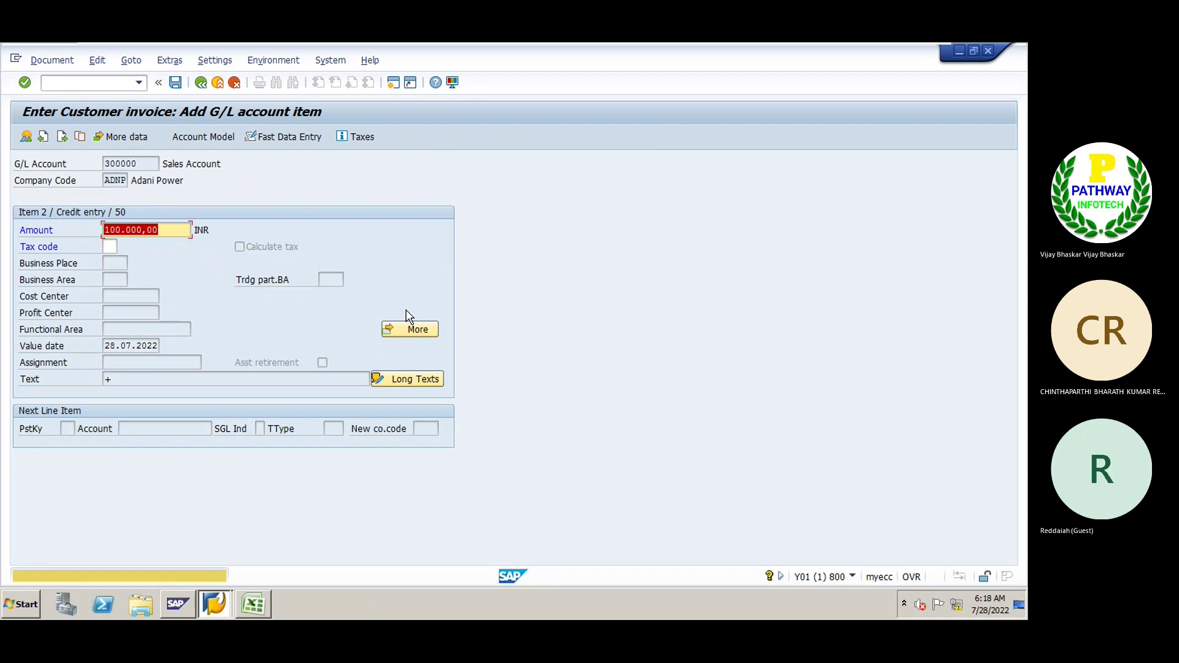
{"action": "key", "text": "Return"}
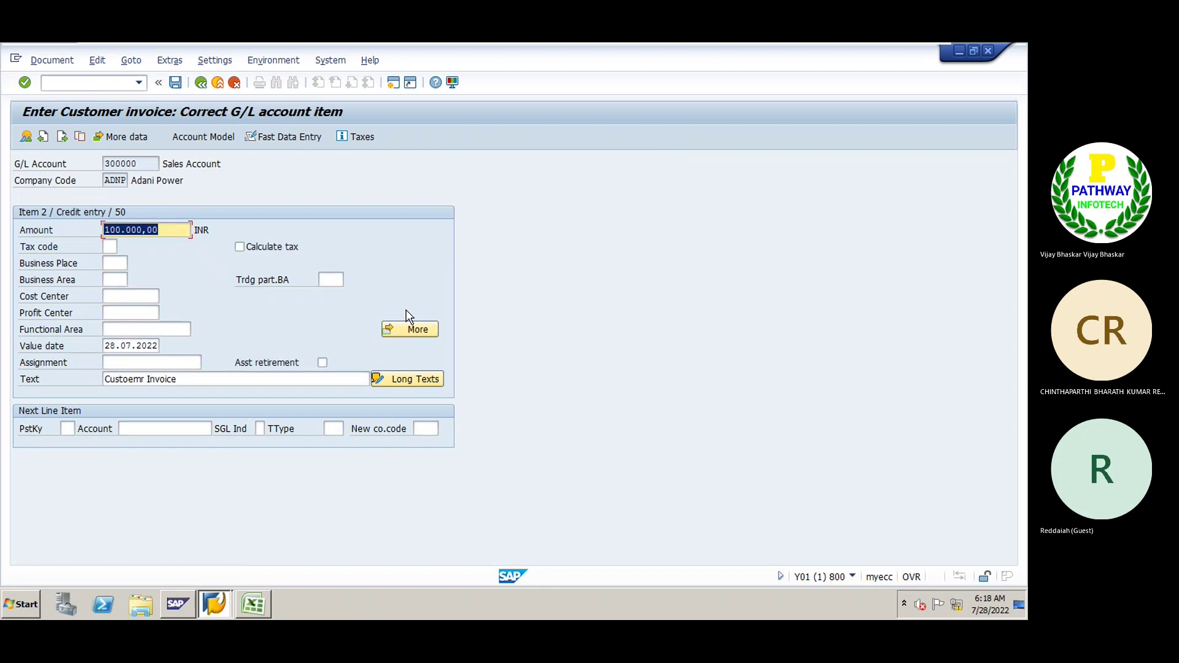
- Simulate the customer invoice, accept the tax code warning, and post the document
{"action": "left_click", "coordinate": [52, 60]}
{"action": "left_click", "coordinate": [82, 130]}
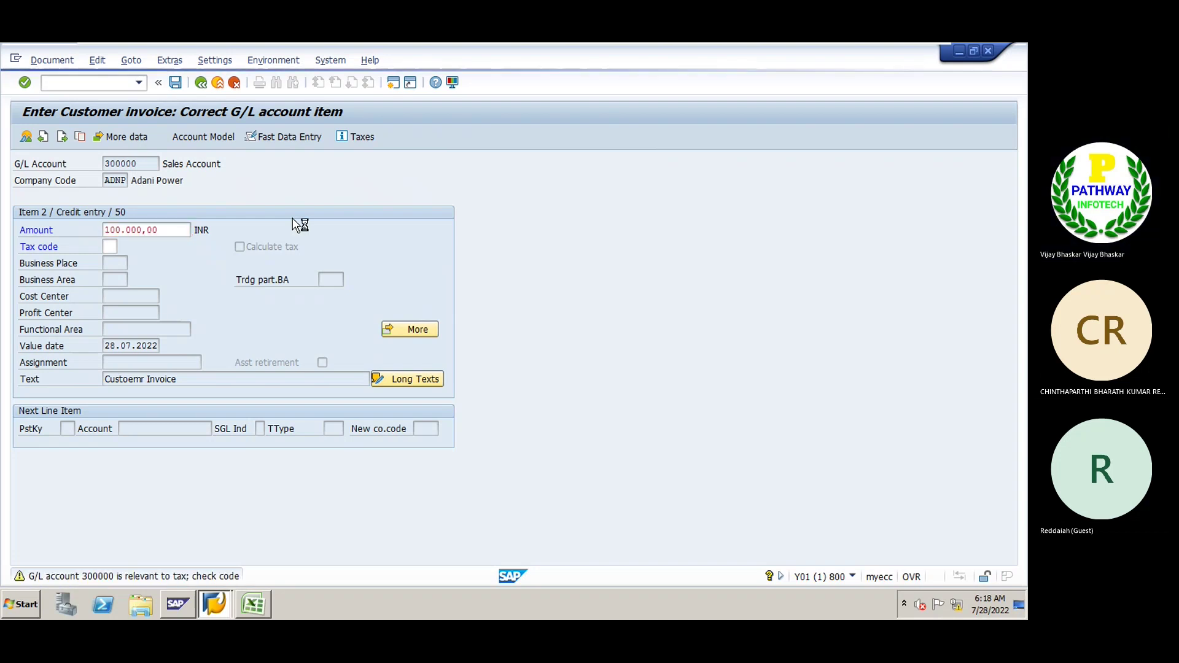
{"action": "key", "text": "Return"}
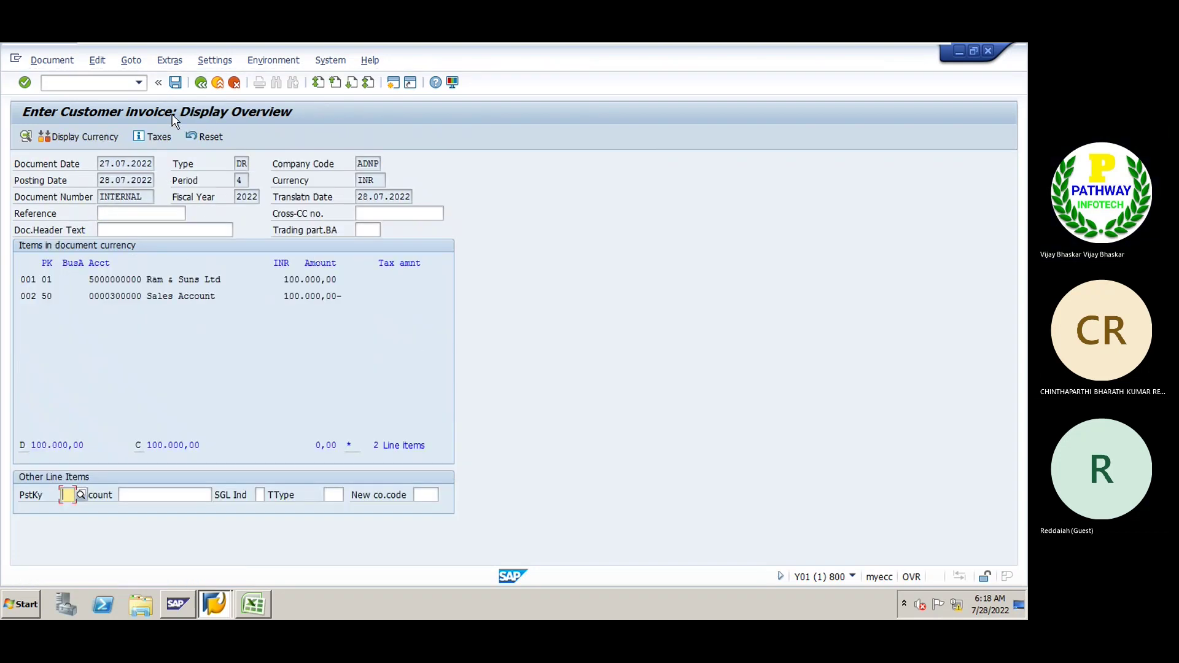
{"action": "left_click", "coordinate": [175, 83]}
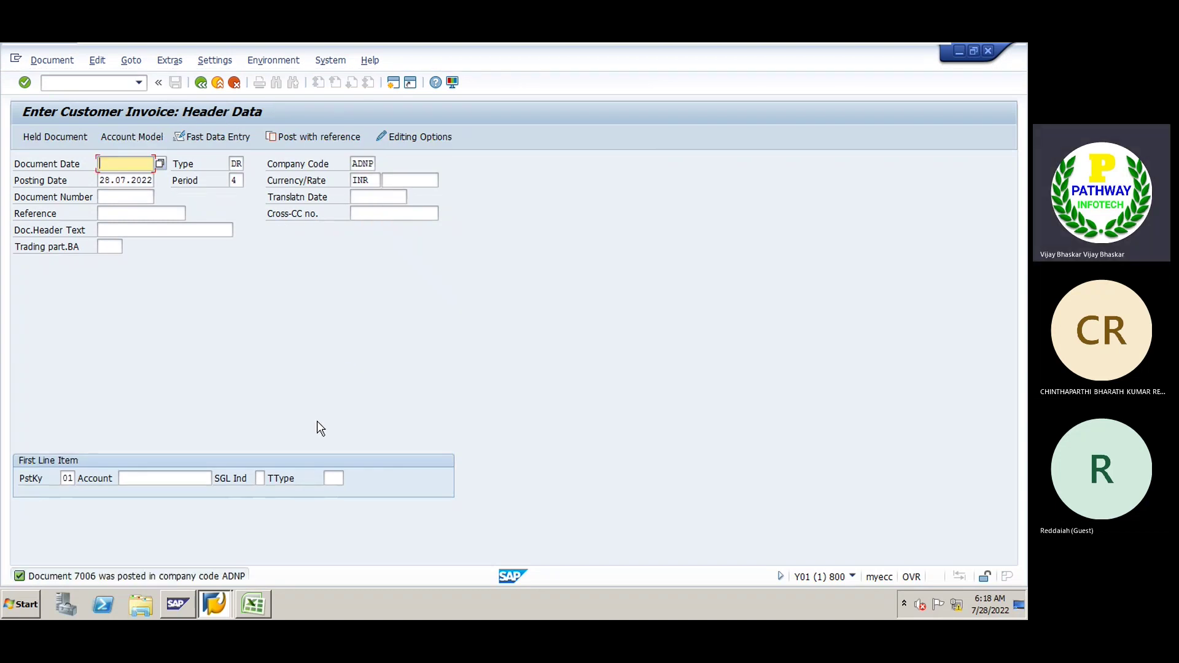
- Switch to the ADNI workbook in Excel and enter "Customer Invoice - 7006 posted" in cell M121
{"action": "left_click", "coordinate": [254, 607]}
{"action": "scroll", "coordinate": [546, 354], "scroll_direction": "up", "scroll_amount": 4}
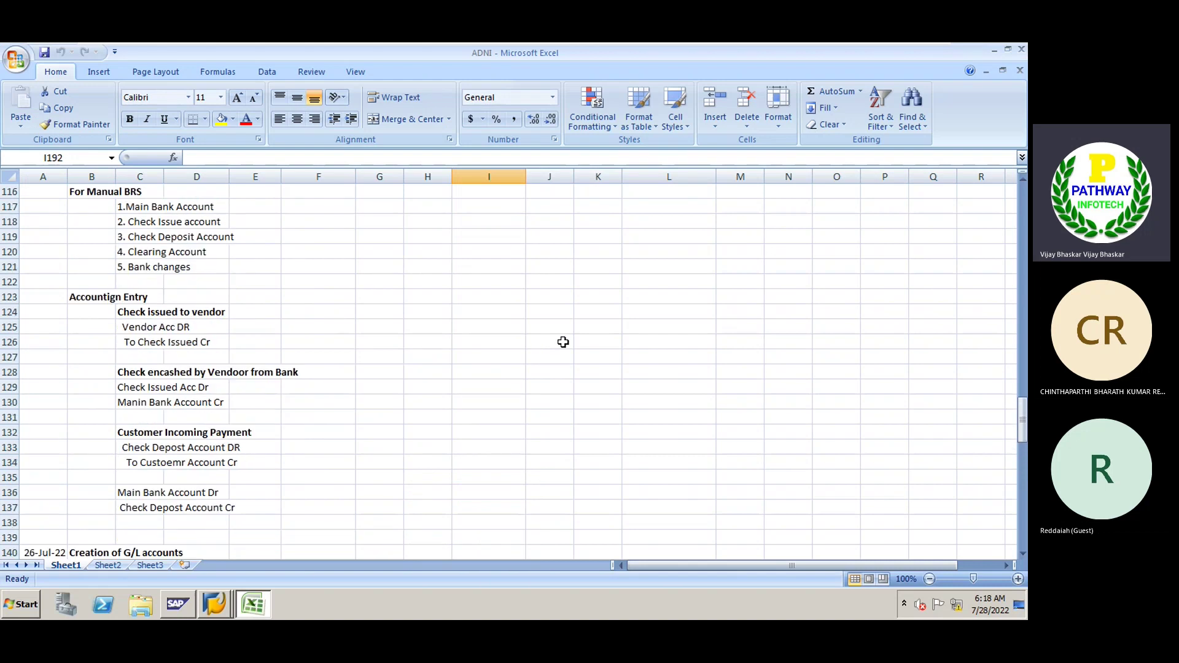
{"action": "left_click", "coordinate": [730, 269]}
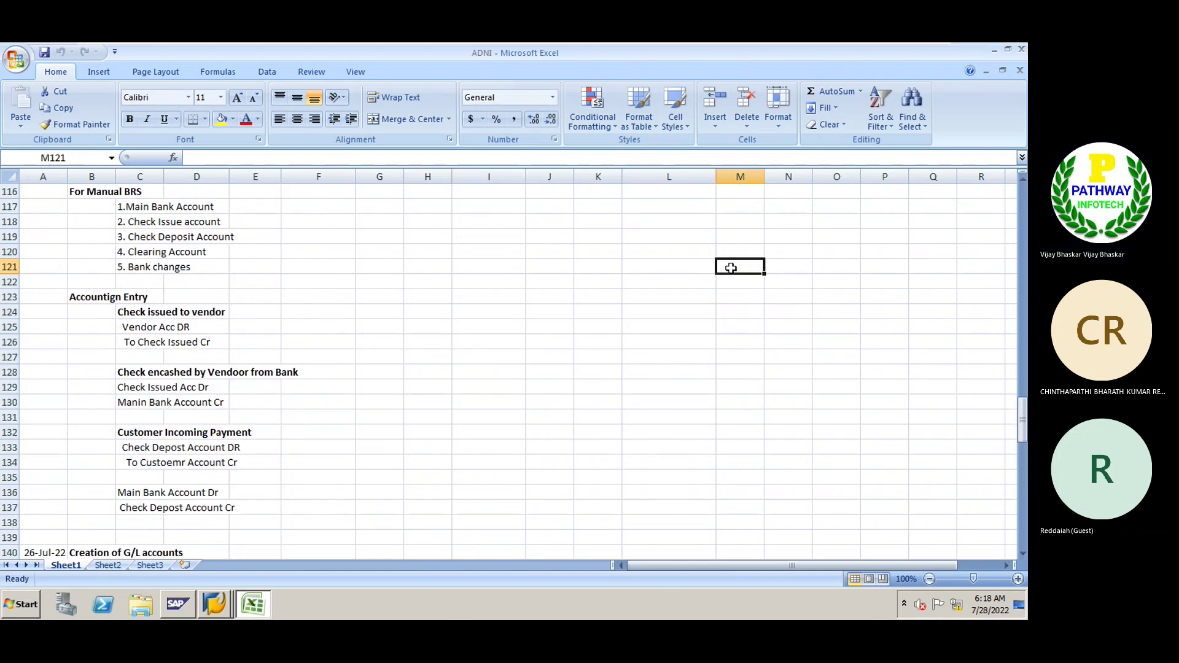
{"action": "type", "text": "CUstomer IN"}
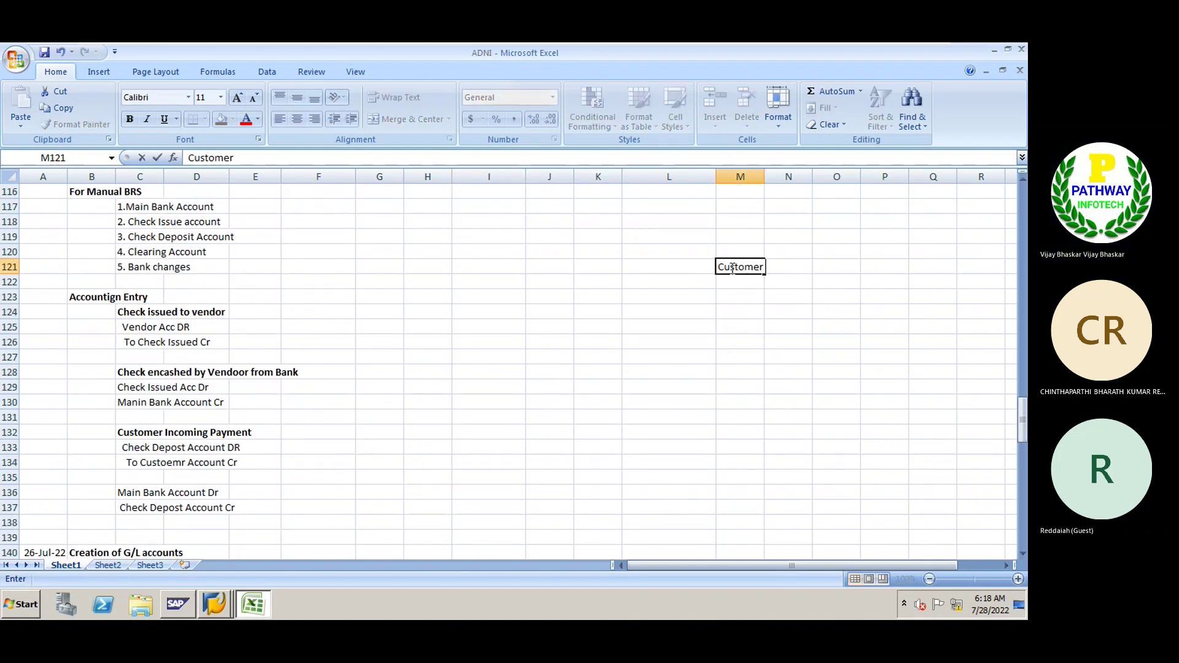
{"action": "key", "text": "BackSpace"}
{"action": "type", "text": "n"}
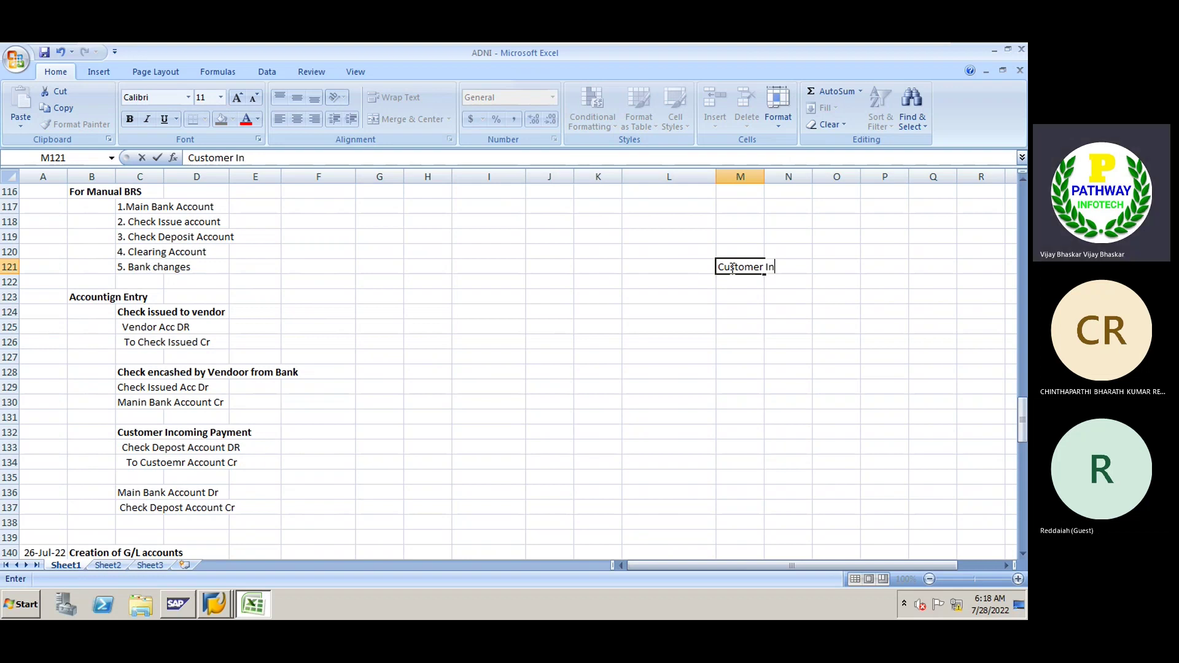
{"action": "type", "text": "voice - 7006 posted"}
{"action": "key", "text": "Return"}
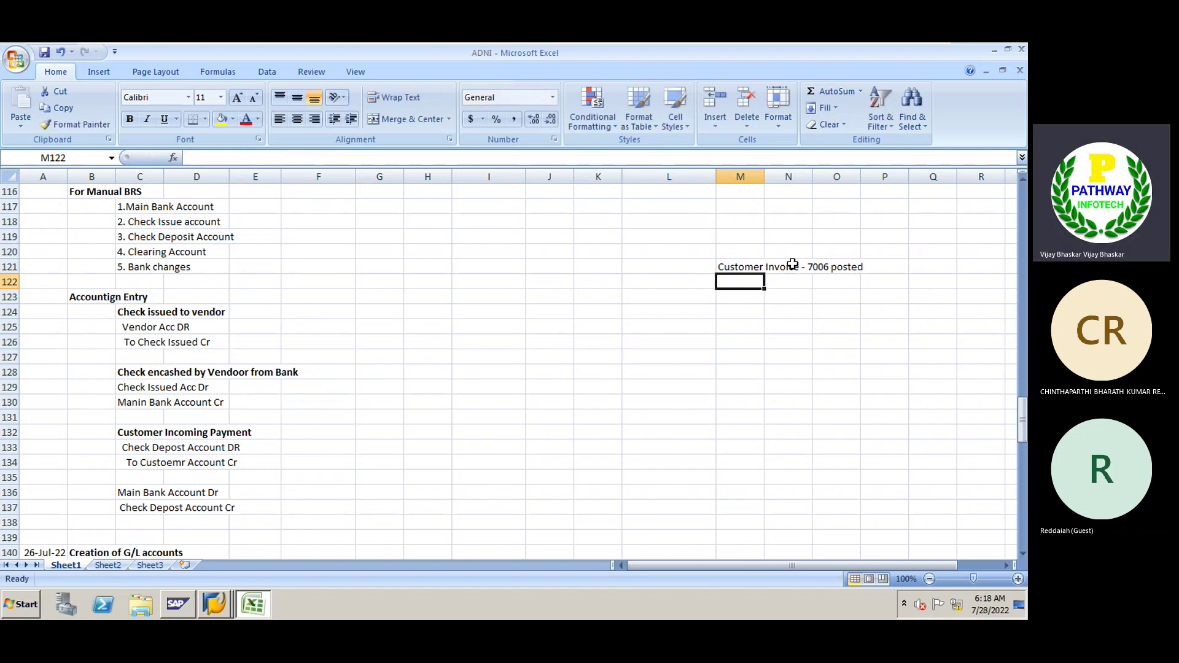
- Enter the invoice amount 100000 in cell P121 beside the posted invoice note
{"action": "left_click", "coordinate": [887, 261]}
{"action": "type", "text": "1000"}
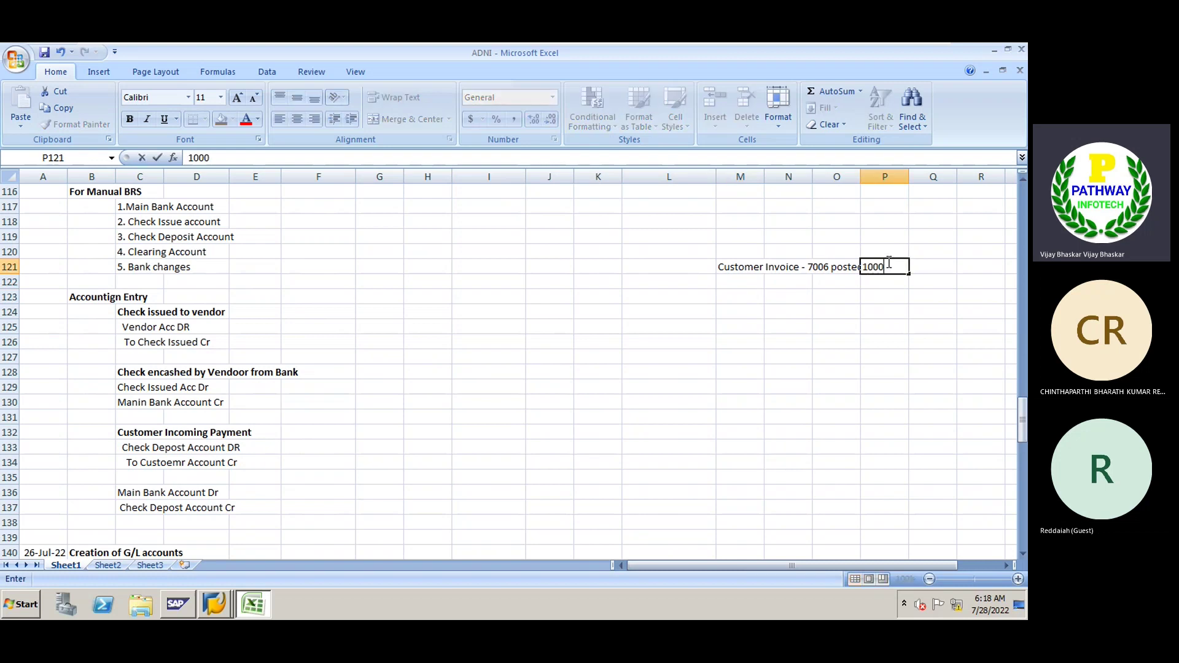
{"action": "type", "text": "0-"}
{"action": "key", "text": "BackSpace"}
{"action": "type", "text": "0"}
{"action": "key", "text": "Return"}
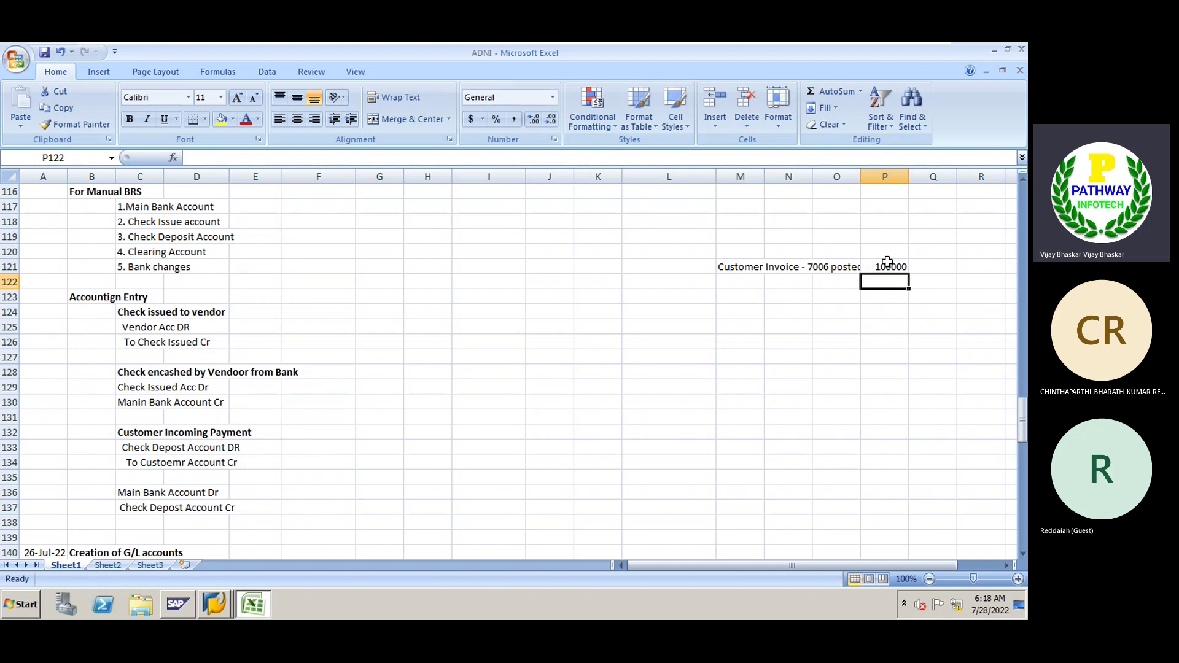
- Switch back to the SAP customer invoice window
{"action": "key", "text": "alt+Tab"}
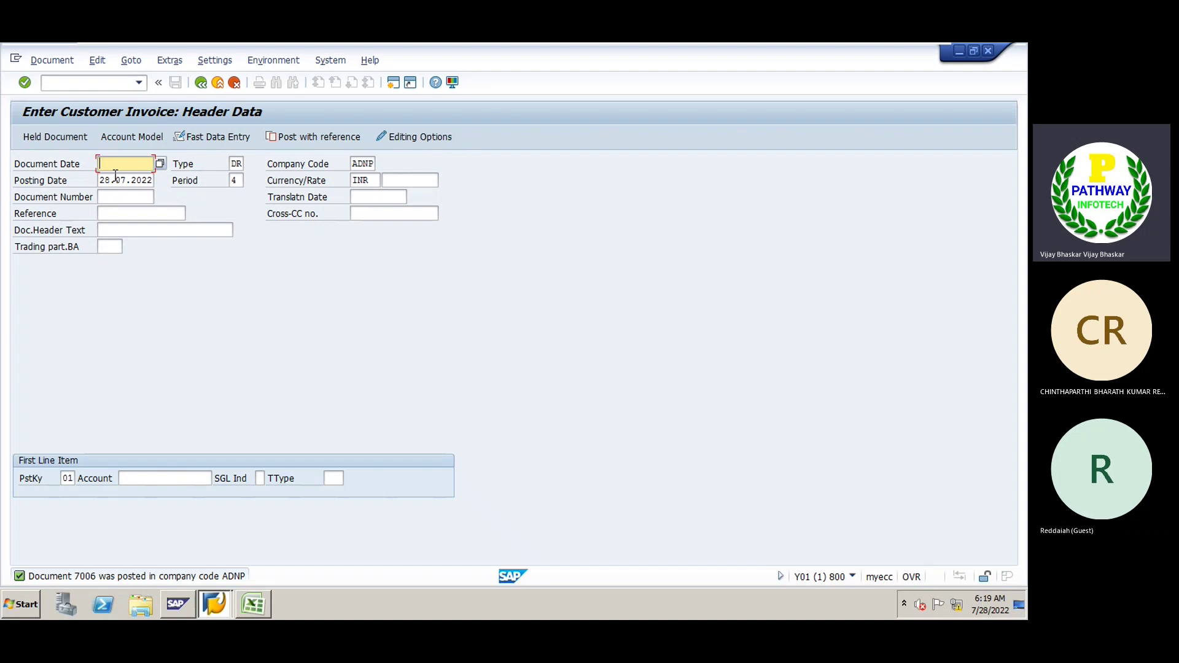
{"action": "left_click", "coordinate": [77, 84]}
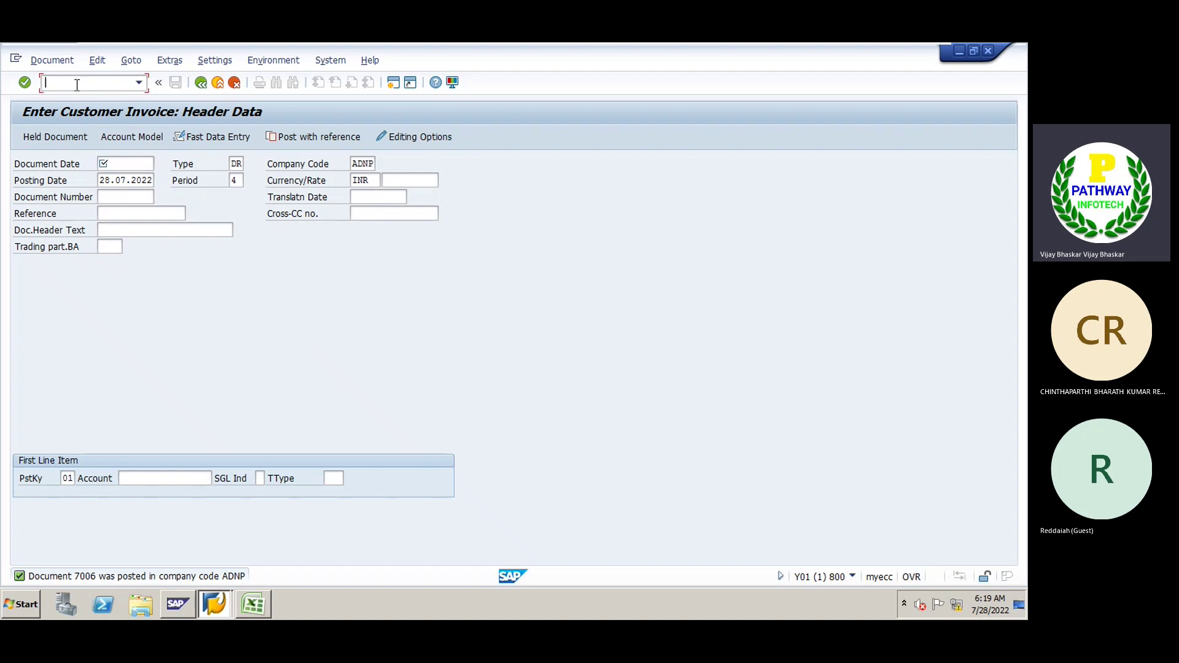
{"action": "type", "text": "/"}
{"action": "key", "text": "BackSpace"}
{"action": "type", "text": "/"}
{"action": "left_click", "coordinate": [125, 163]}
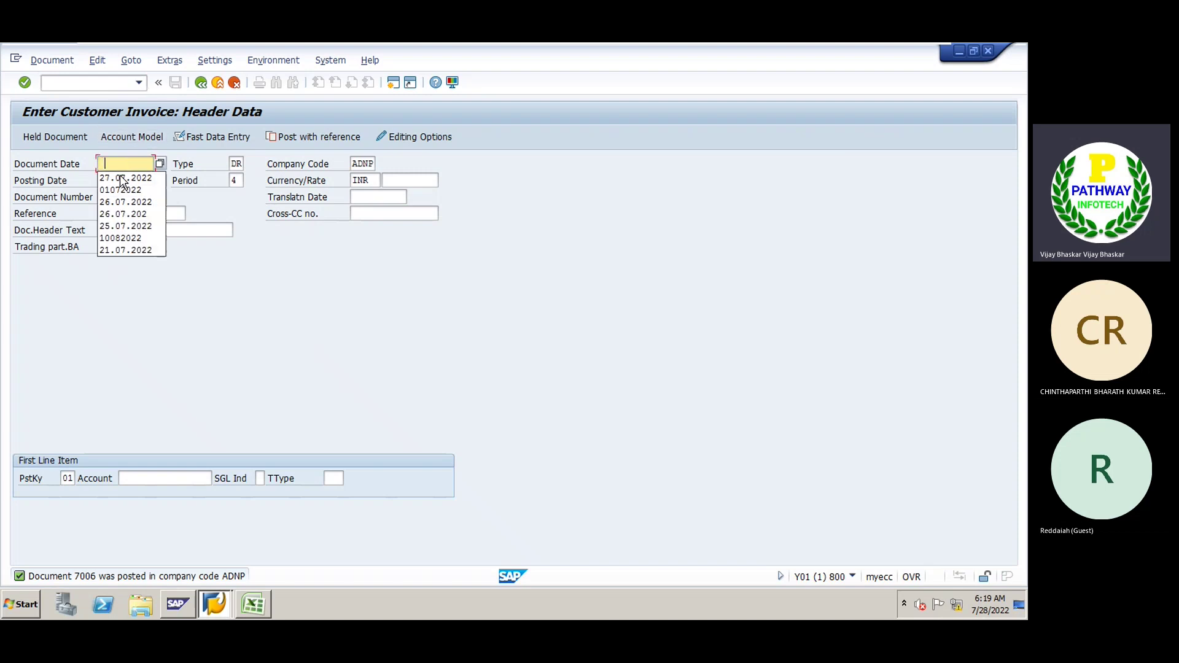
{"action": "left_click", "coordinate": [234, 265]}
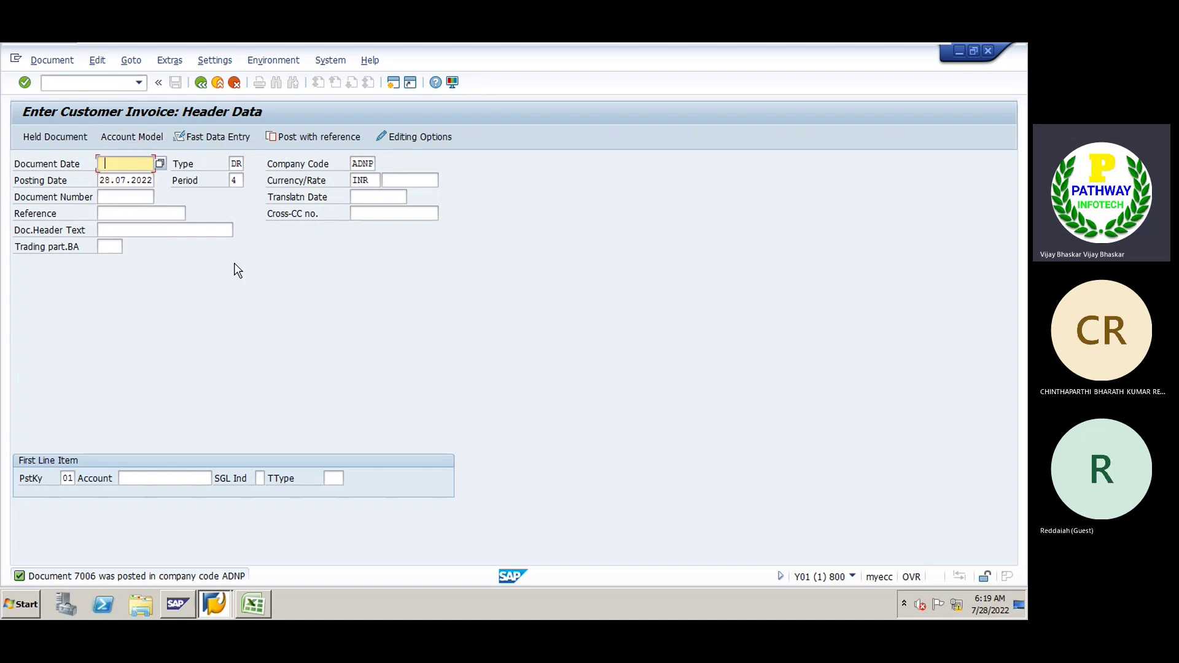
{"action": "left_click_drag", "start_coordinate": [100, 180], "coordinate": [152, 182]}
{"action": "key", "text": "ctrl+c"}
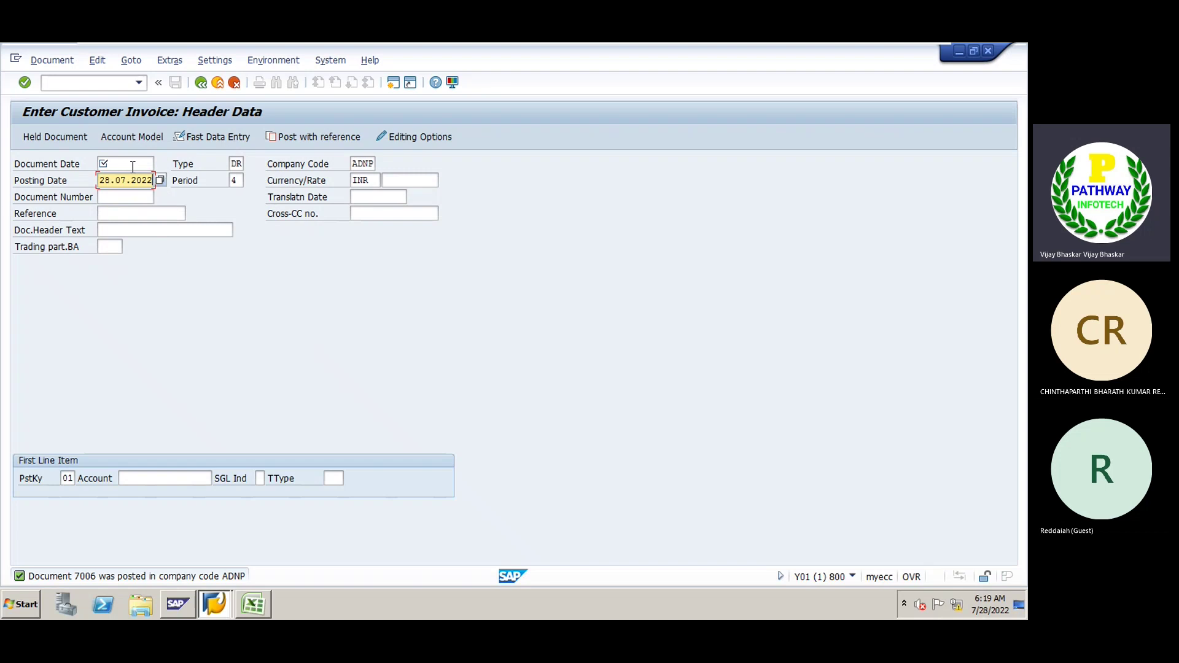
{"action": "left_click", "coordinate": [126, 163]}
{"action": "key", "text": "ctrl+v"}
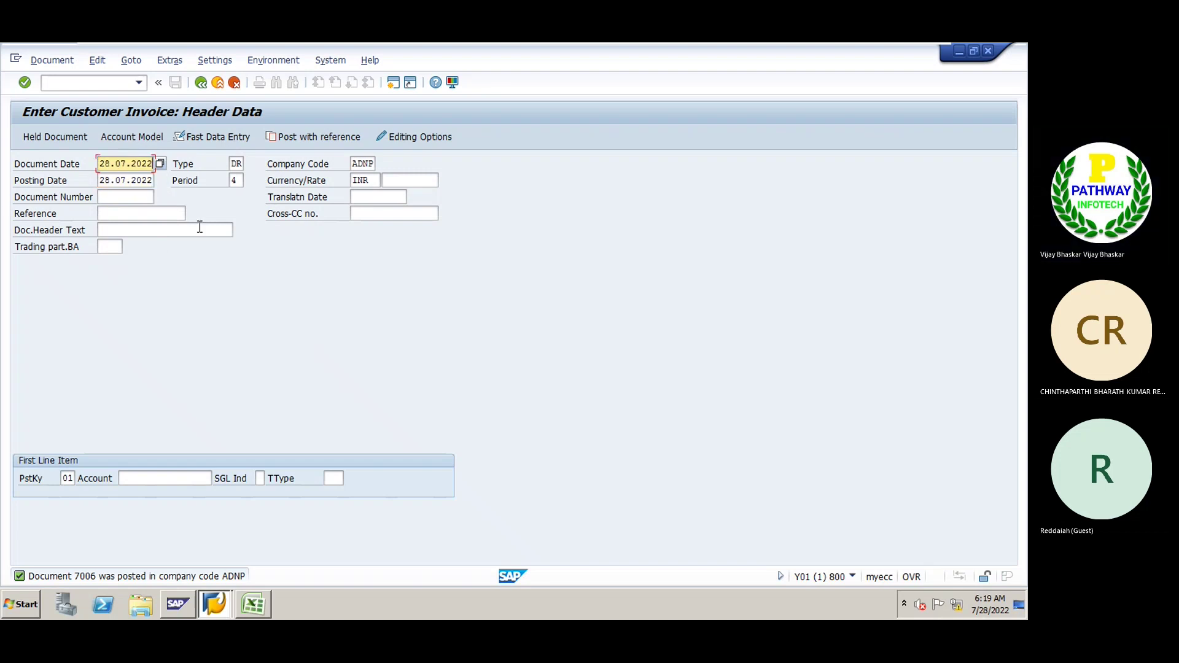
{"action": "left_click", "coordinate": [138, 474]}
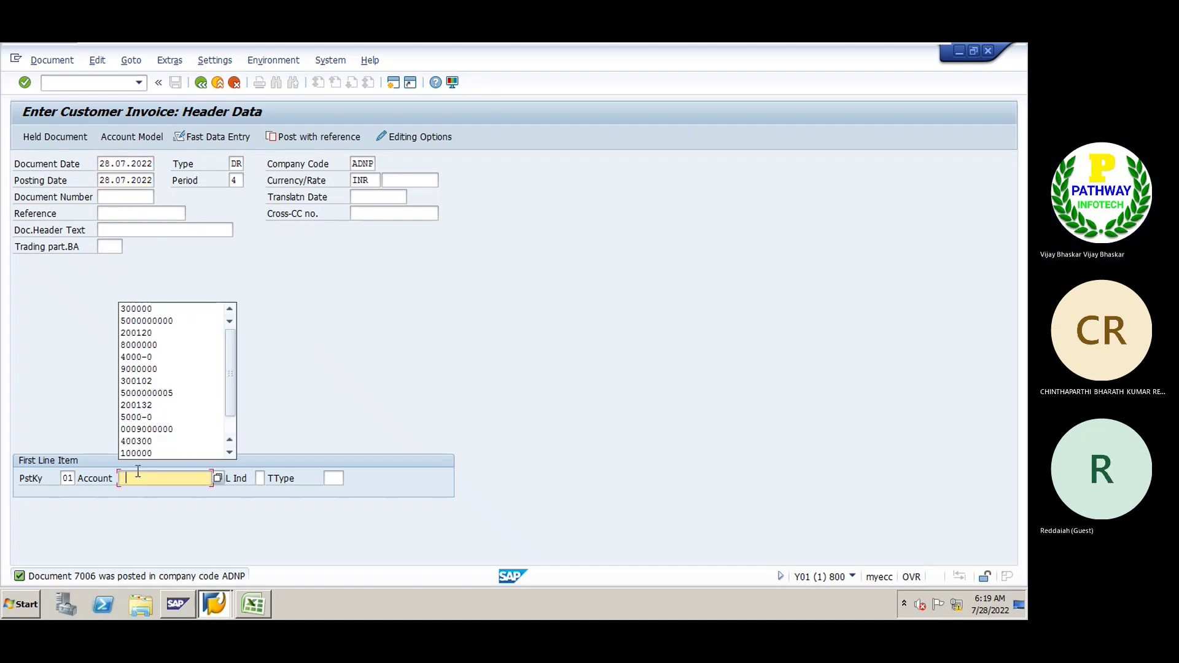
- Leave the invoice entry and open the Edit Check Deposit List transaction
{"action": "left_click", "coordinate": [102, 80]}
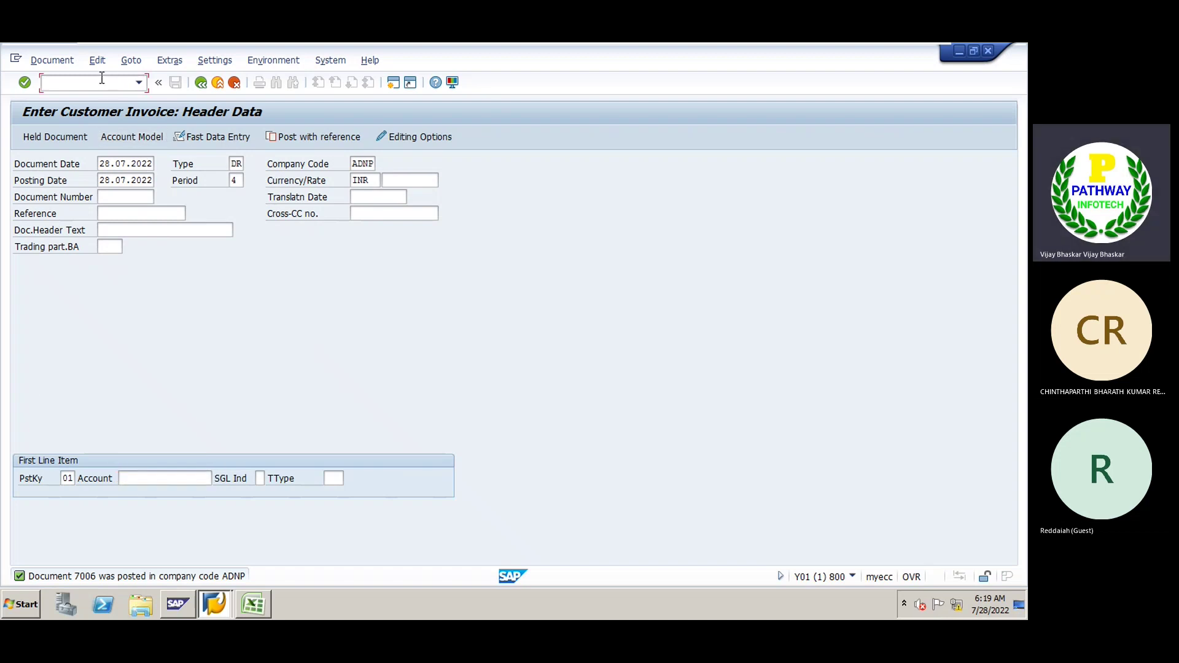
{"action": "type", "text": "/n"}
{"action": "type", "text": "ff"}
{"action": "type", "text": "70"}
{"action": "key", "text": "Return"}
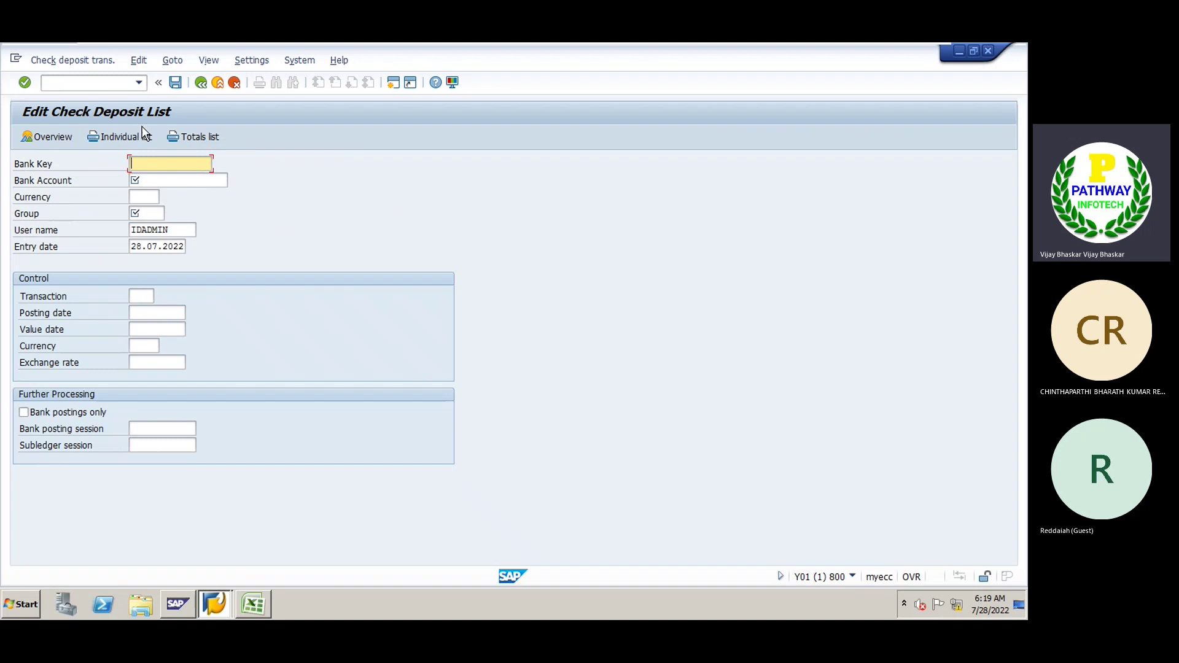
- View the overview of check deposit lists and return to the Edit Check Deposit List entry screen
{"action": "left_click", "coordinate": [62, 138]}
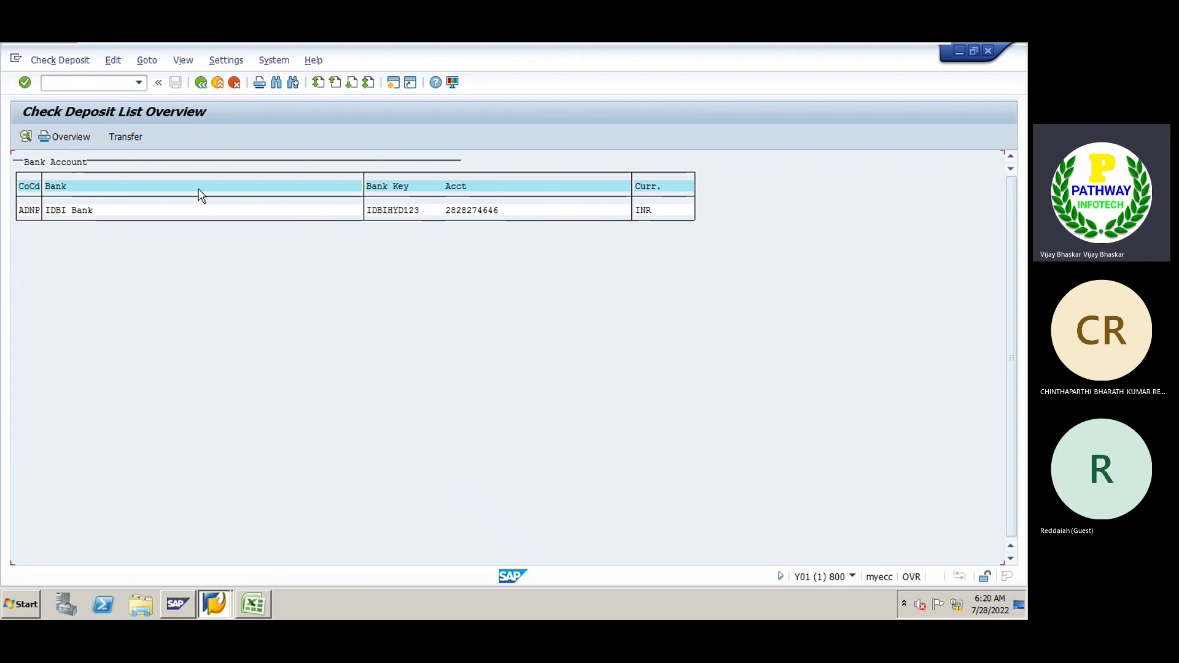
{"action": "left_click", "coordinate": [64, 61]}
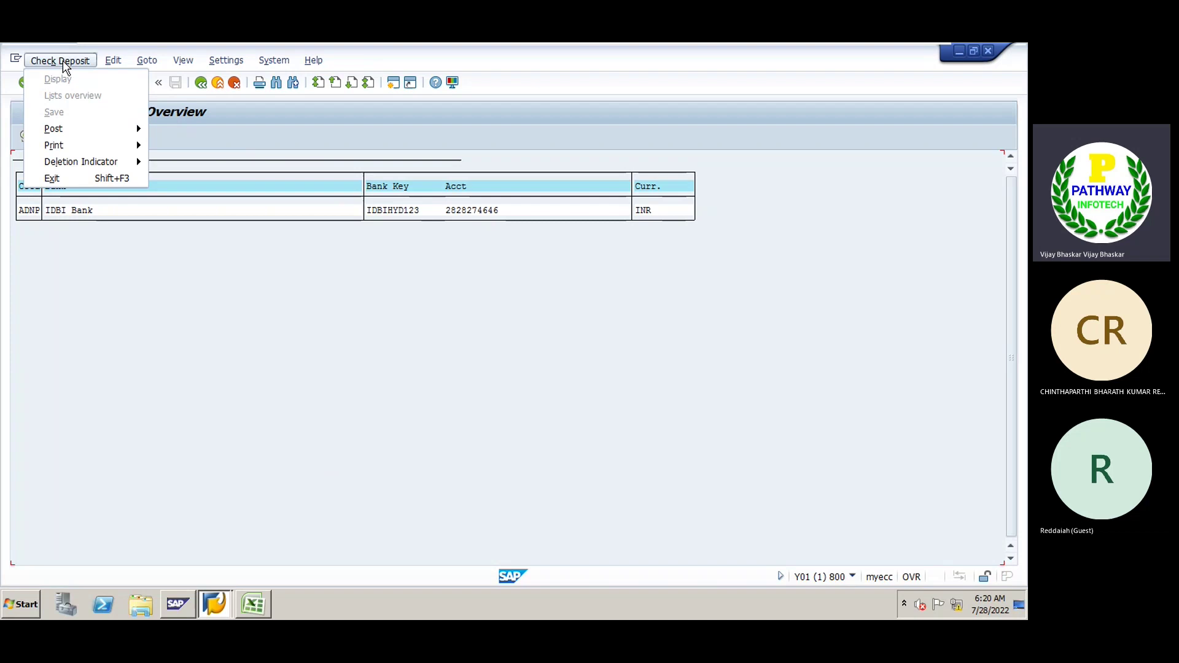
{"action": "left_click", "coordinate": [237, 257]}
{"action": "left_click", "coordinate": [202, 83]}
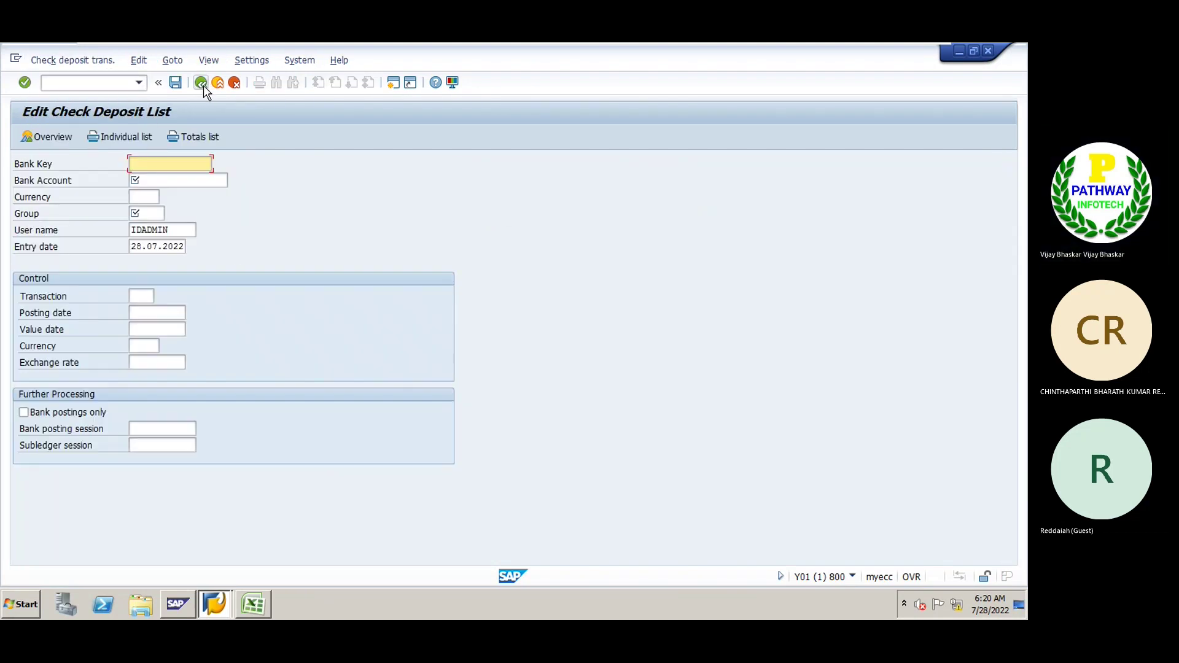
{"action": "left_click", "coordinate": [80, 62]}
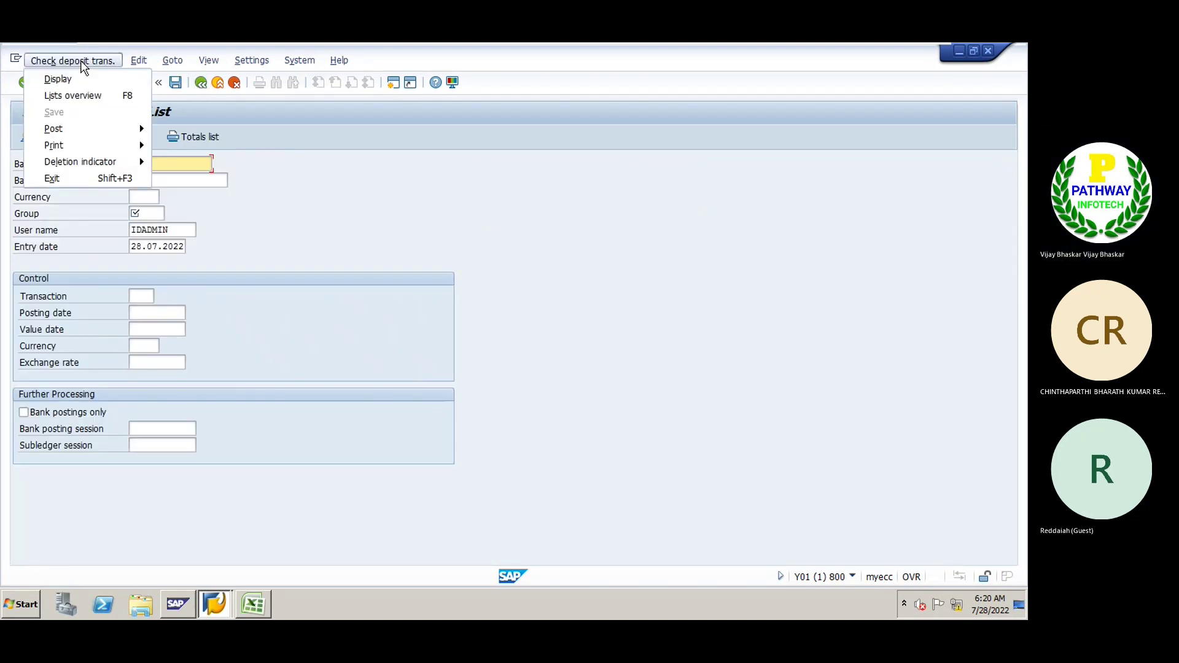
{"action": "key", "text": "Escape"}
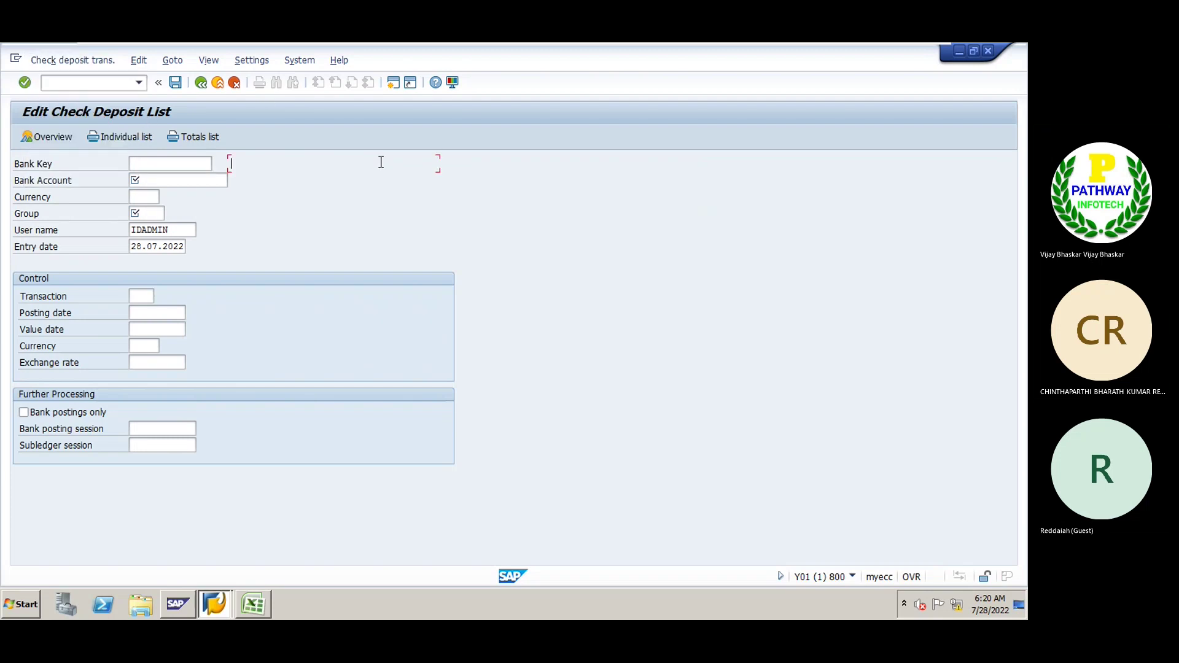
- Reopen the check deposit overview and display the lists entered for the IDBI Bank account
{"action": "left_click", "coordinate": [52, 139]}
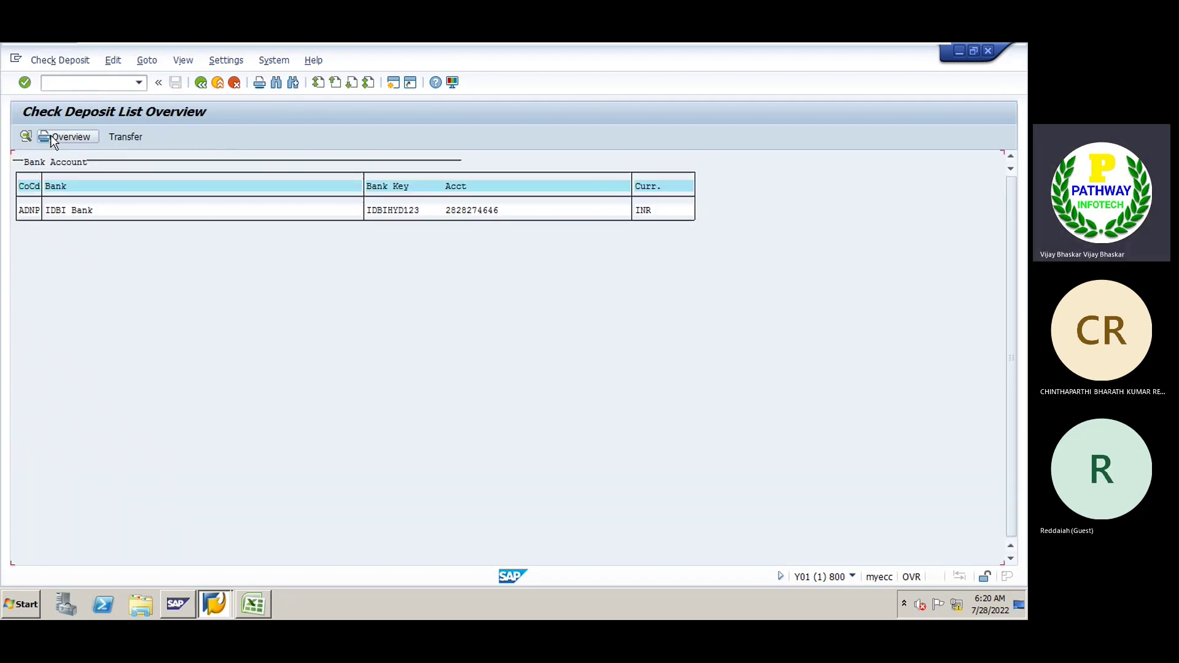
{"action": "double_click", "coordinate": [51, 208]}
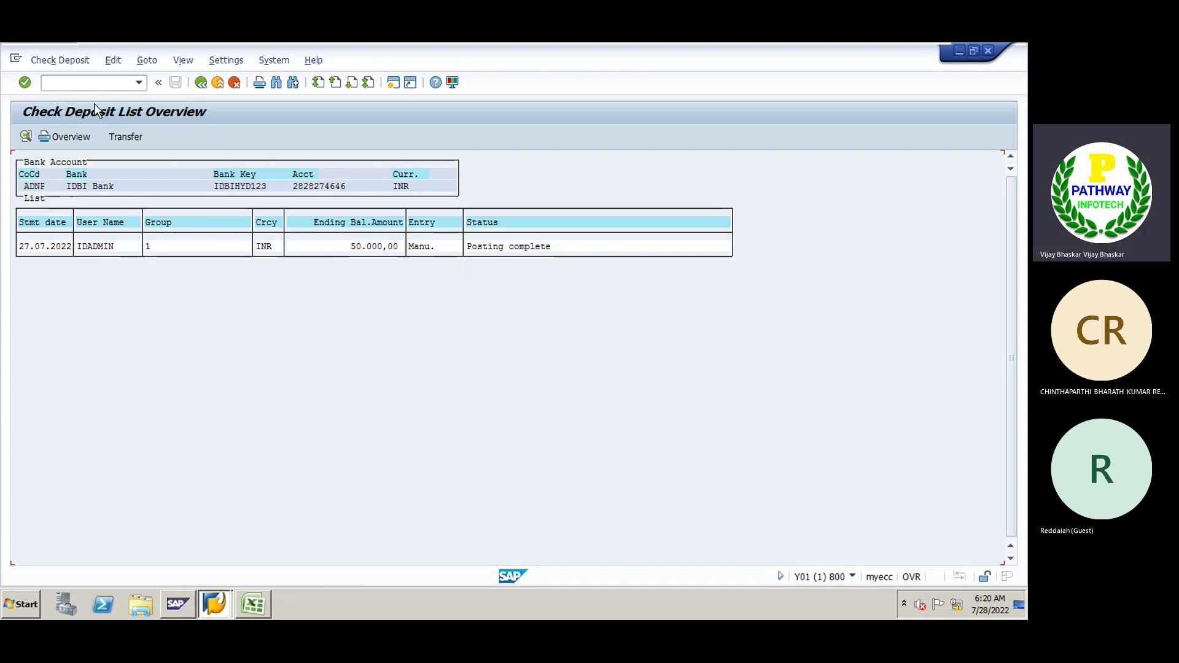
{"action": "left_click", "coordinate": [67, 61]}
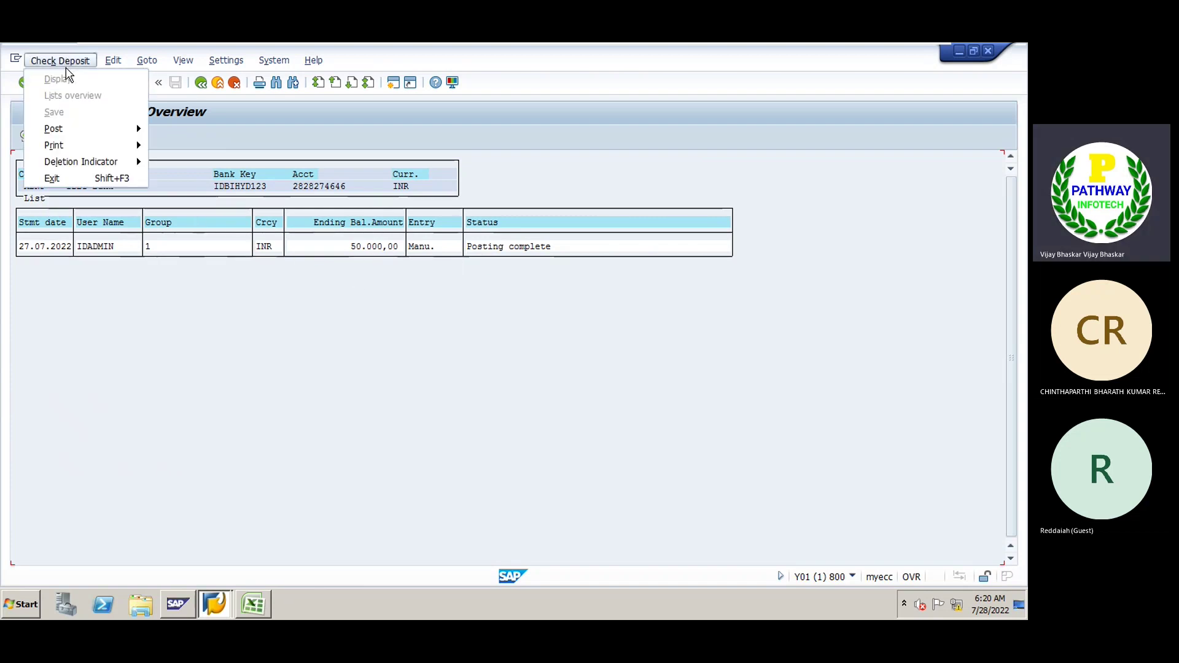
{"action": "left_click", "coordinate": [115, 359]}
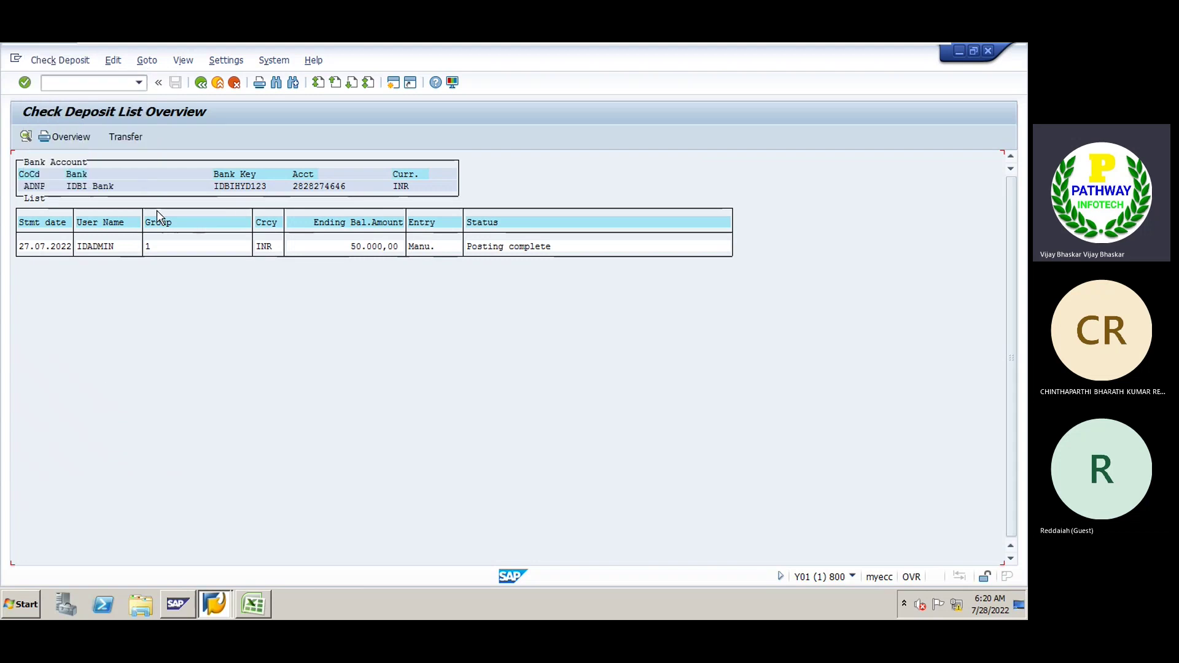
{"action": "left_click", "coordinate": [201, 83]}
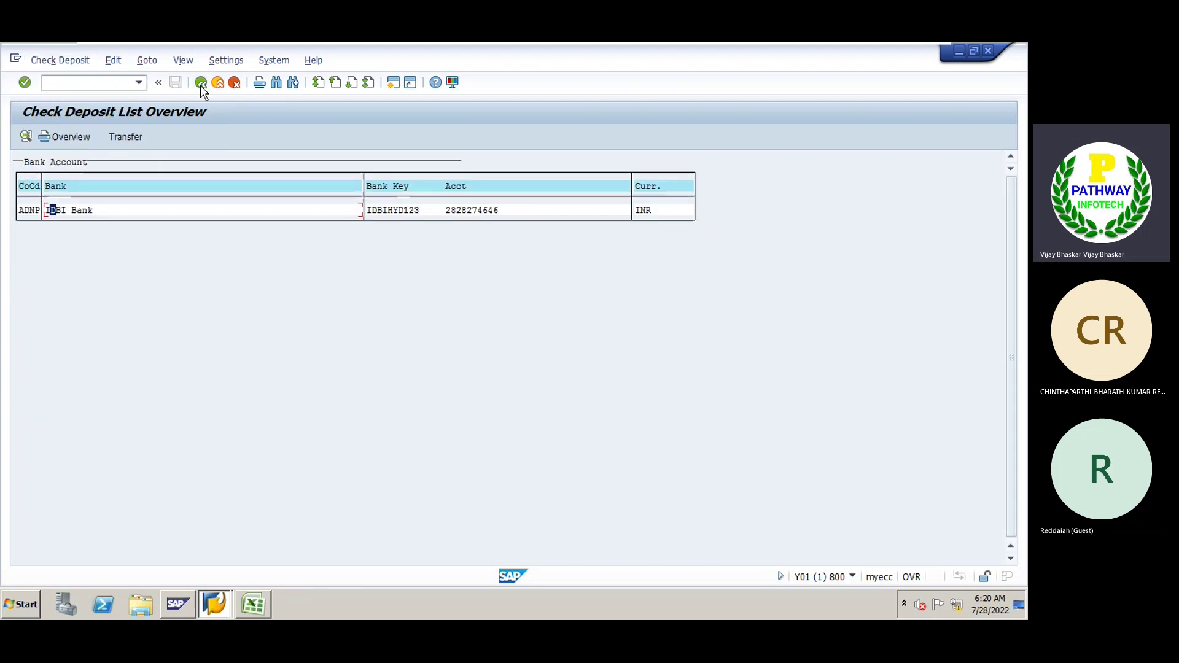
{"action": "double_click", "coordinate": [68, 212]}
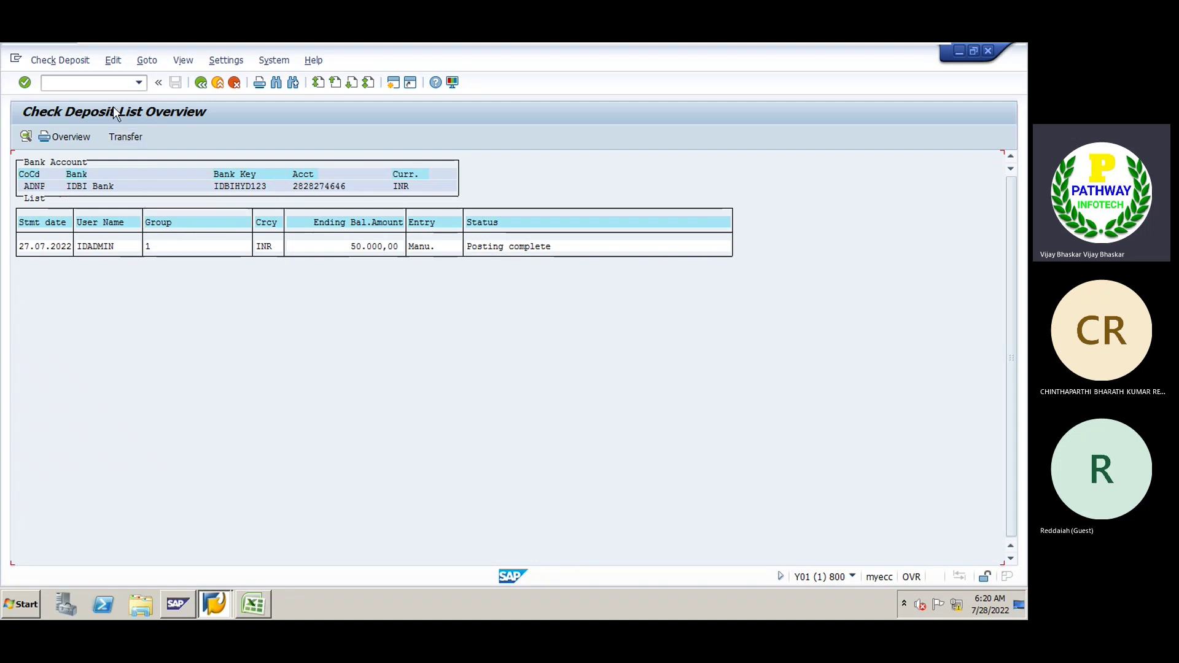
- Open the ABAP Editor (SE38) in a new session and enter the program RFEBKA96
{"action": "left_click", "coordinate": [89, 85]}
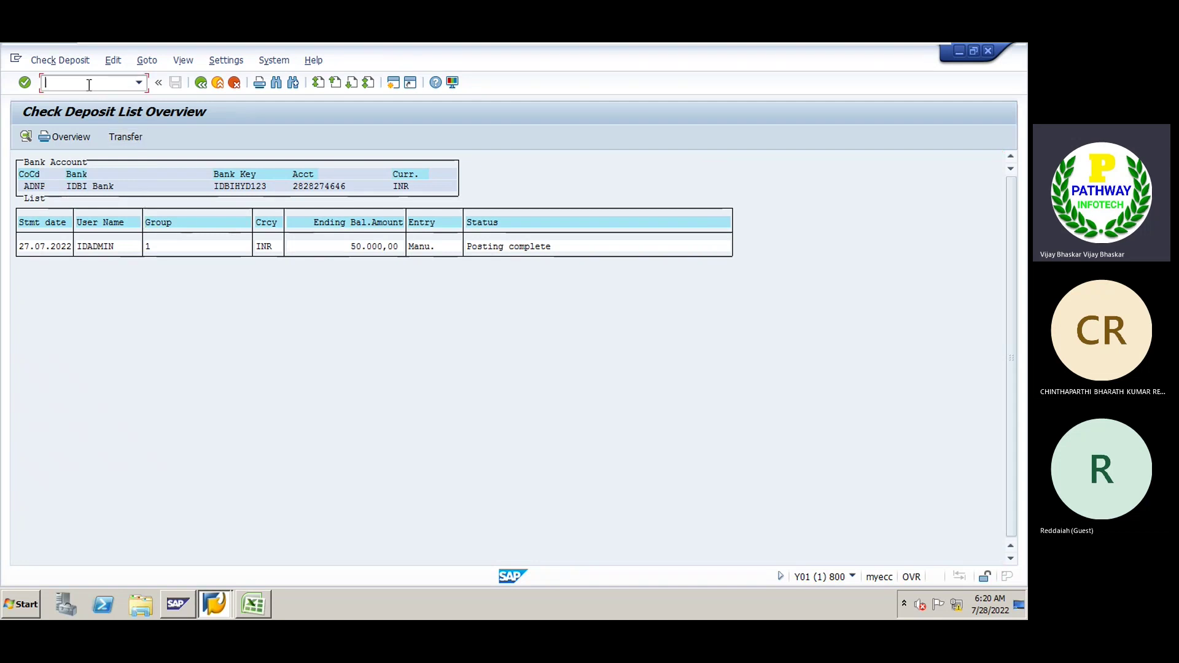
{"action": "type", "text": "/o"}
{"action": "type", "text": "e38"}
{"action": "key", "text": "Return"}
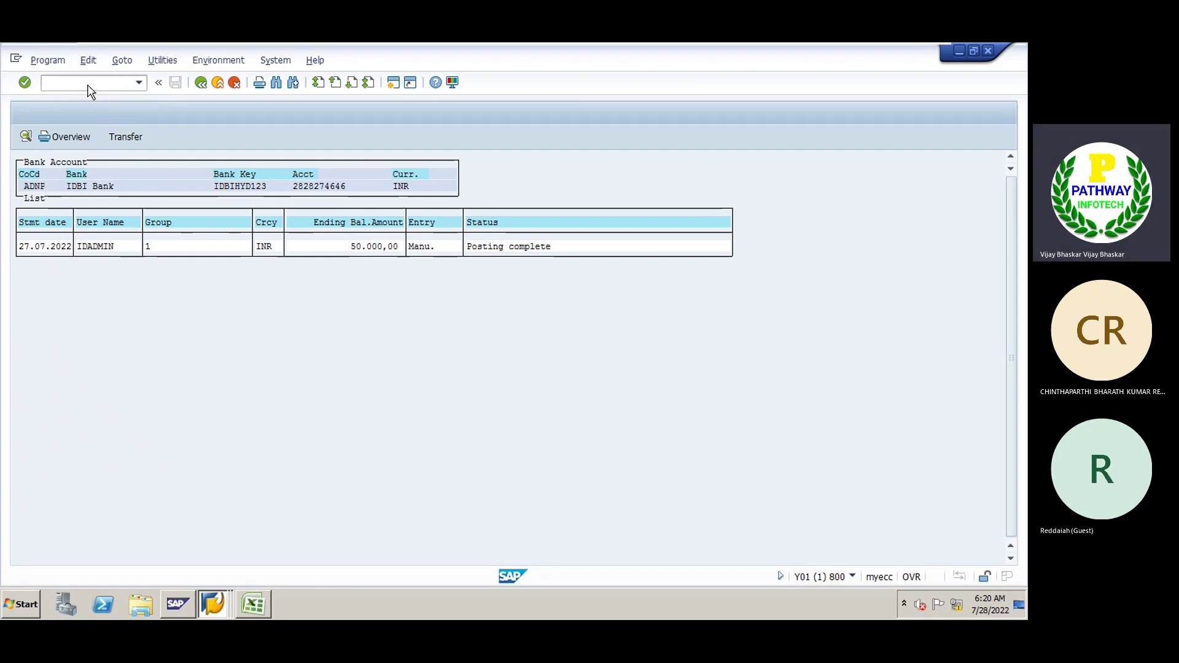
{"action": "left_click", "coordinate": [145, 197]}
{"action": "left_click", "coordinate": [140, 213]}
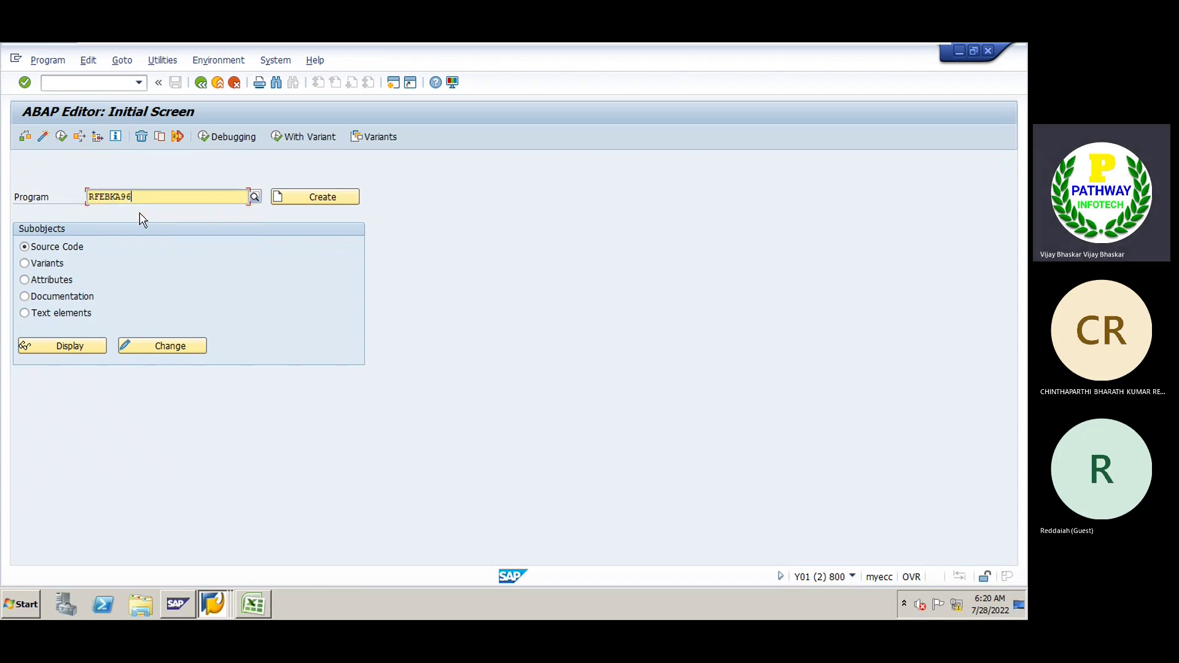
- Run the program for application 0001 to list the stored bank statements, and return to the ABAP Editor's initial screen
{"action": "left_click", "coordinate": [78, 138]}
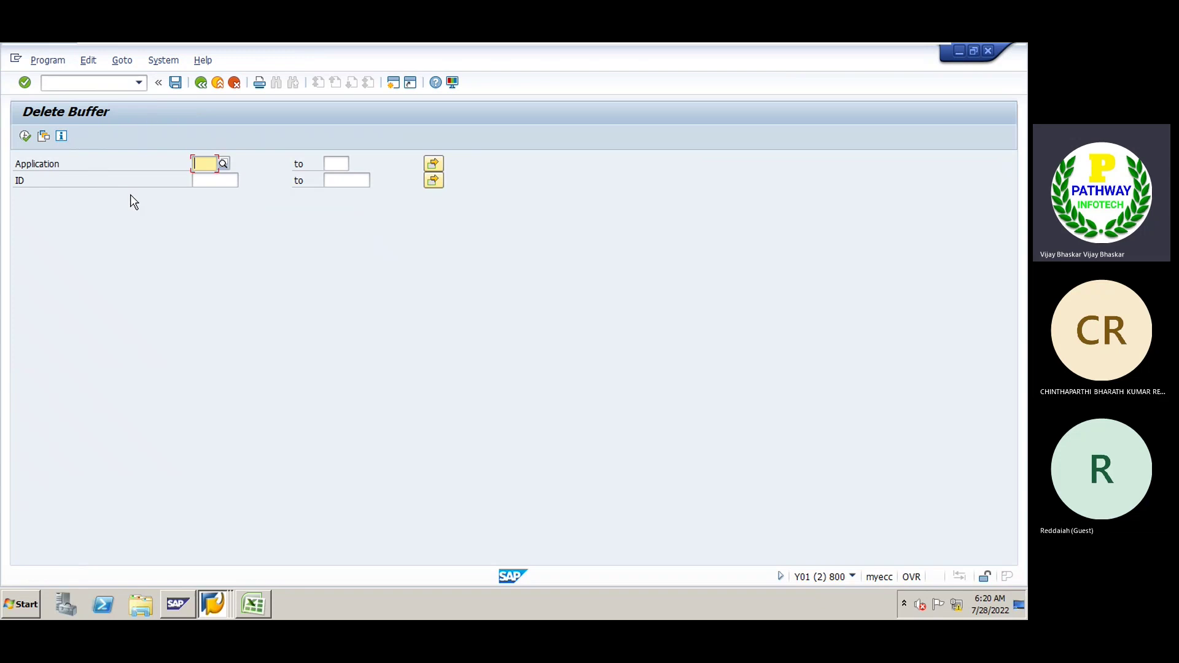
{"action": "left_click", "coordinate": [205, 163]}
{"action": "left_click", "coordinate": [204, 177]}
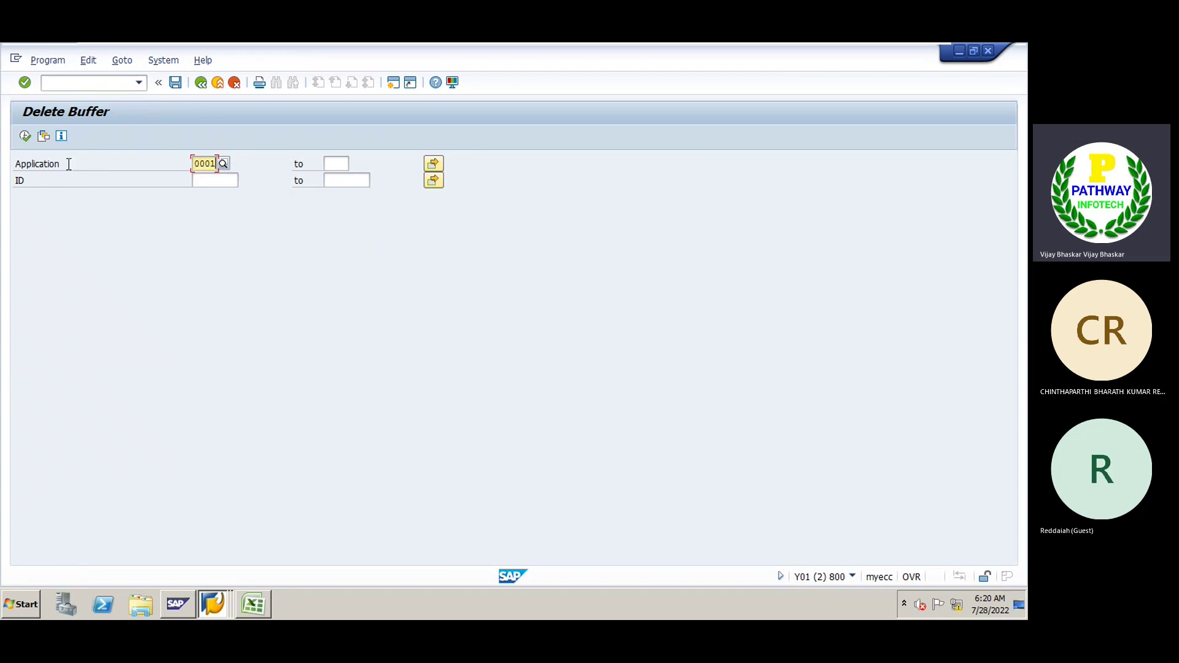
{"action": "left_click", "coordinate": [25, 136]}
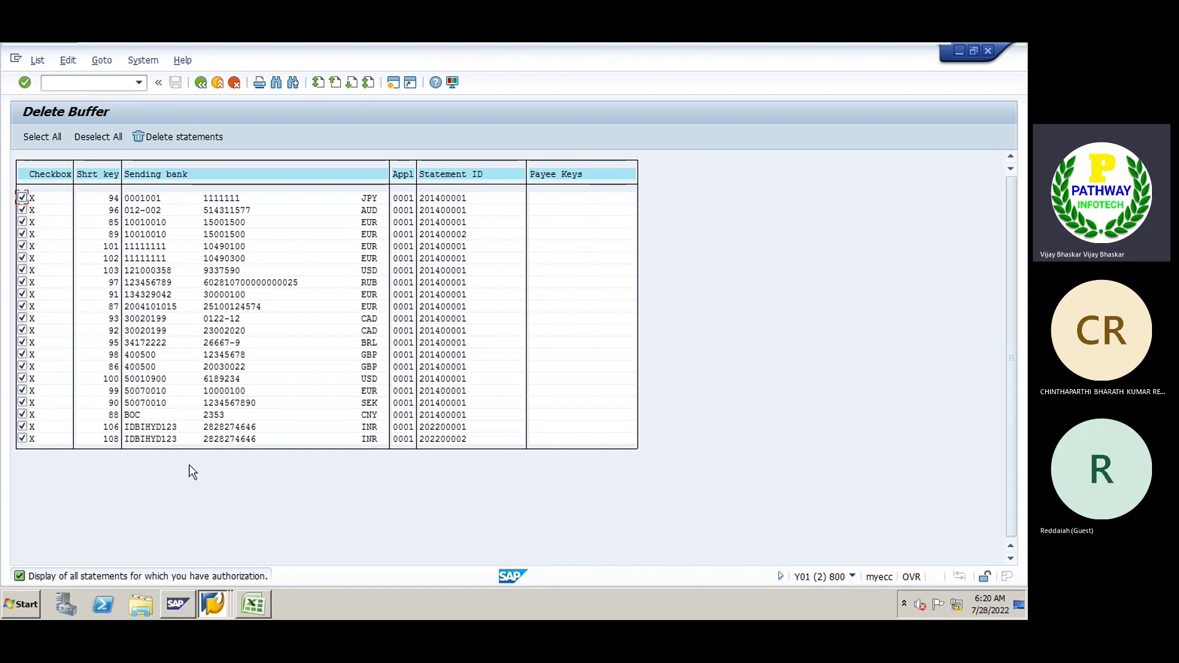
{"action": "left_click", "coordinate": [201, 82]}
{"action": "left_click", "coordinate": [201, 82]}
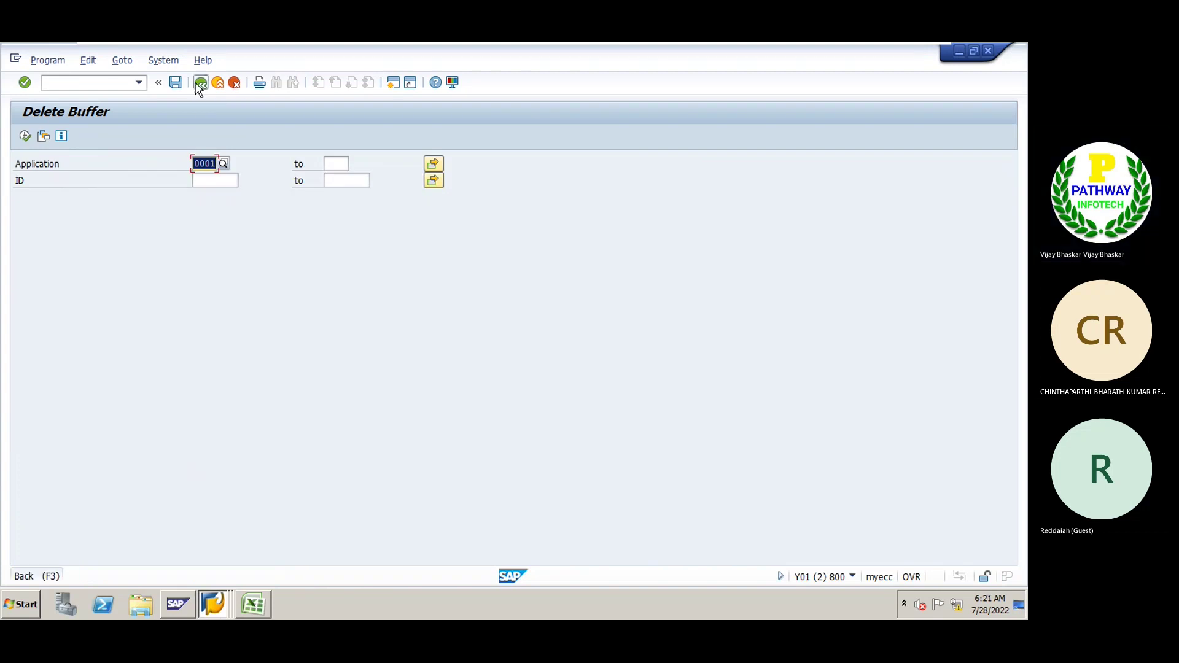
{"action": "left_click", "coordinate": [200, 84]}
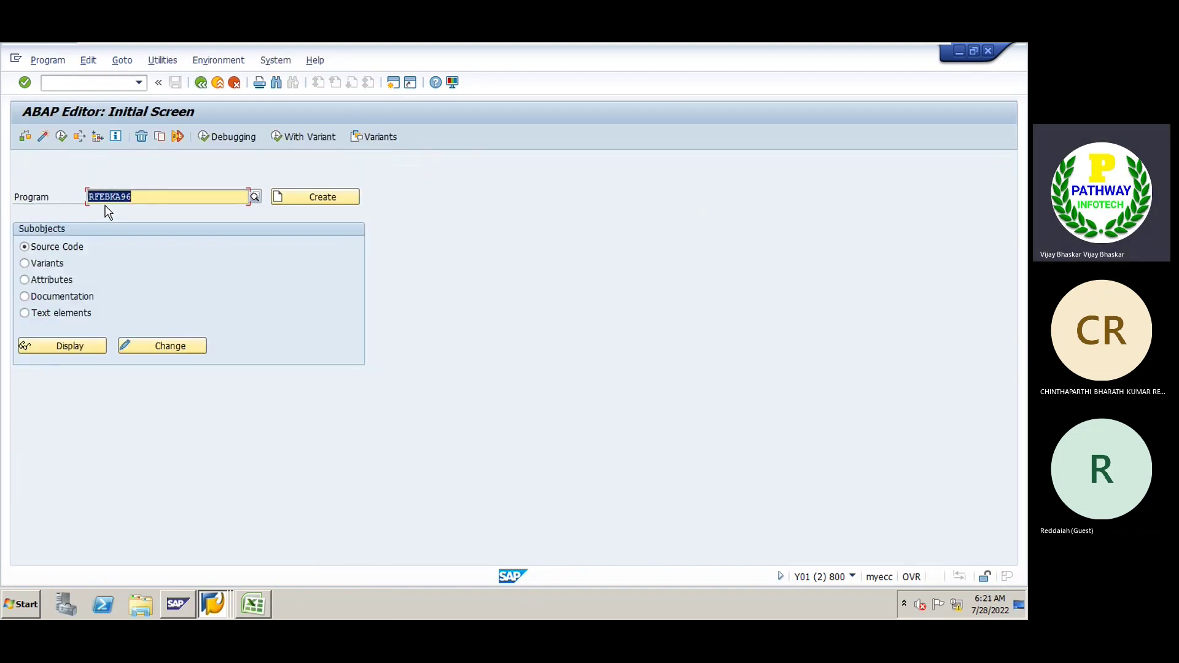
- Run RFEBKA96 again with application 0001, Electronic and manual bank statement, and no ID to list the stored statements
{"action": "left_click", "coordinate": [138, 198]}
{"action": "left_click_drag", "start_coordinate": [138, 197], "coordinate": [84, 201]}
{"action": "left_click", "coordinate": [62, 138]}
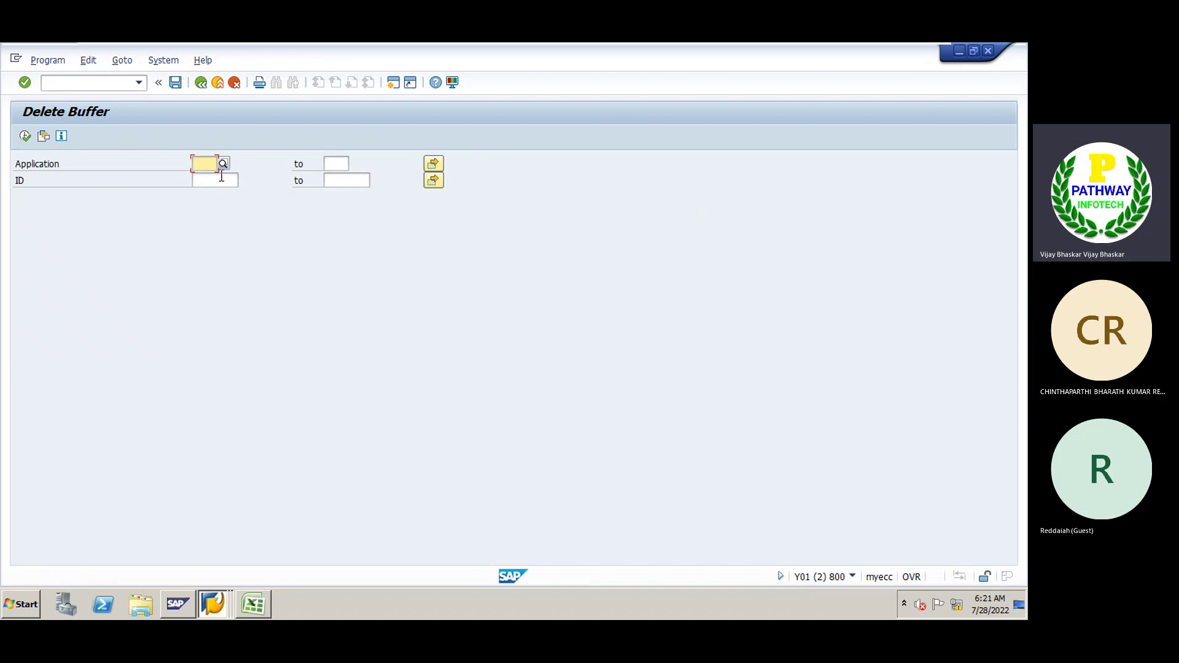
{"action": "left_click", "coordinate": [223, 163]}
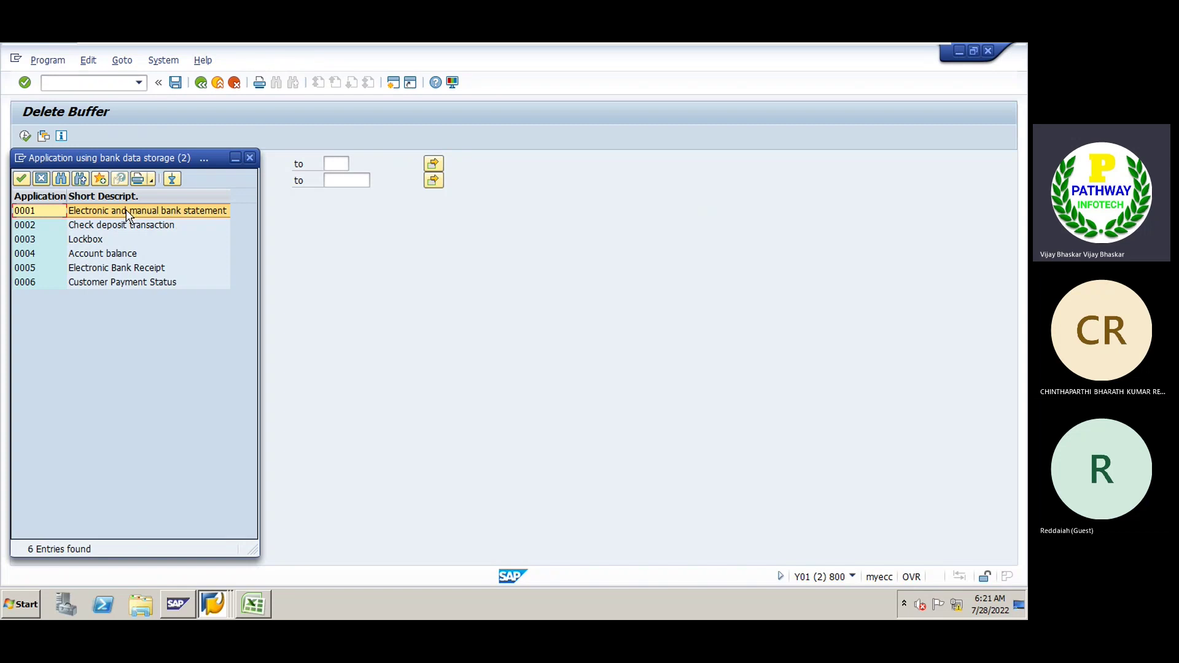
{"action": "double_click", "coordinate": [127, 210]}
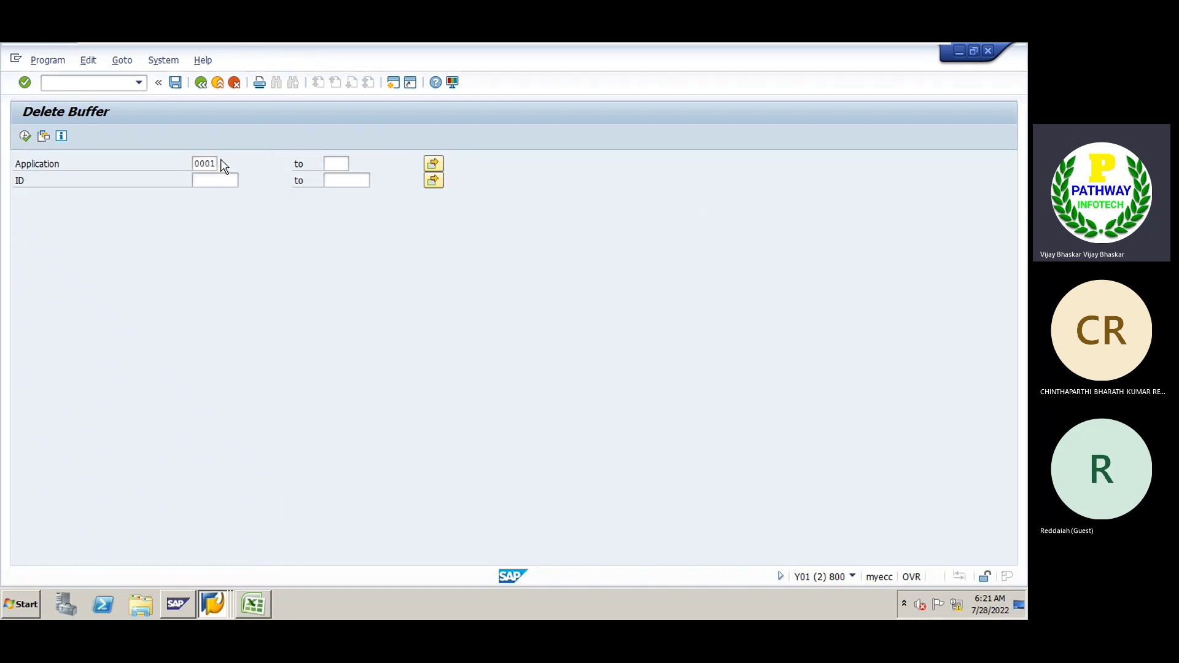
{"action": "left_click", "coordinate": [223, 163]}
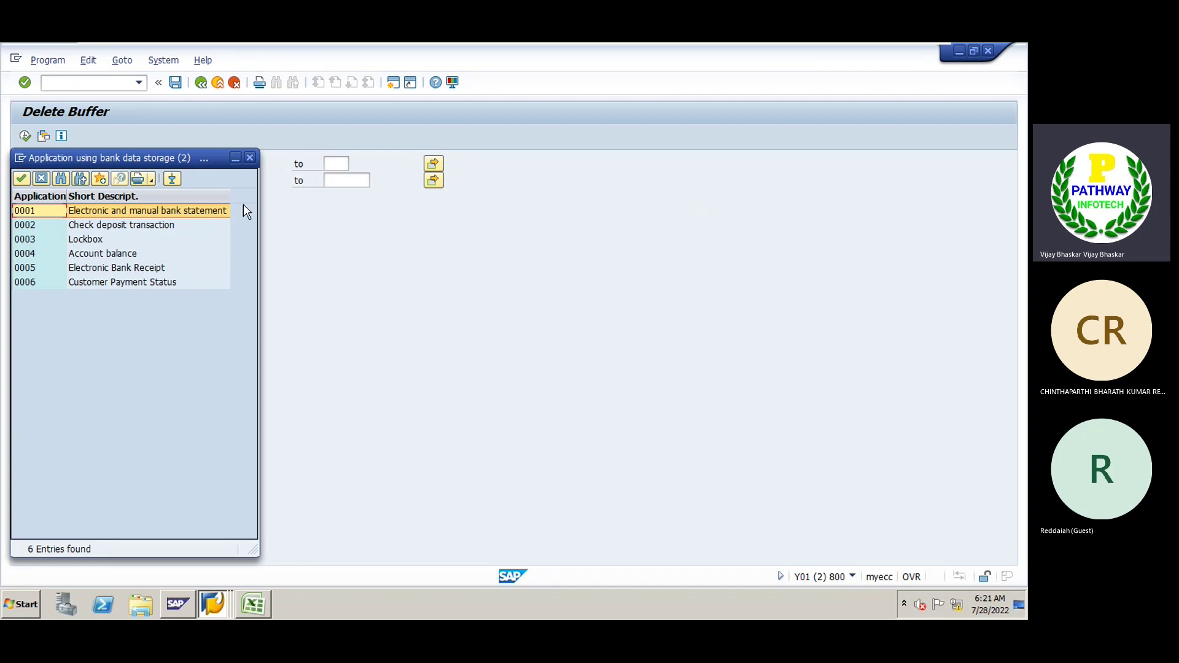
{"action": "left_click", "coordinate": [250, 158]}
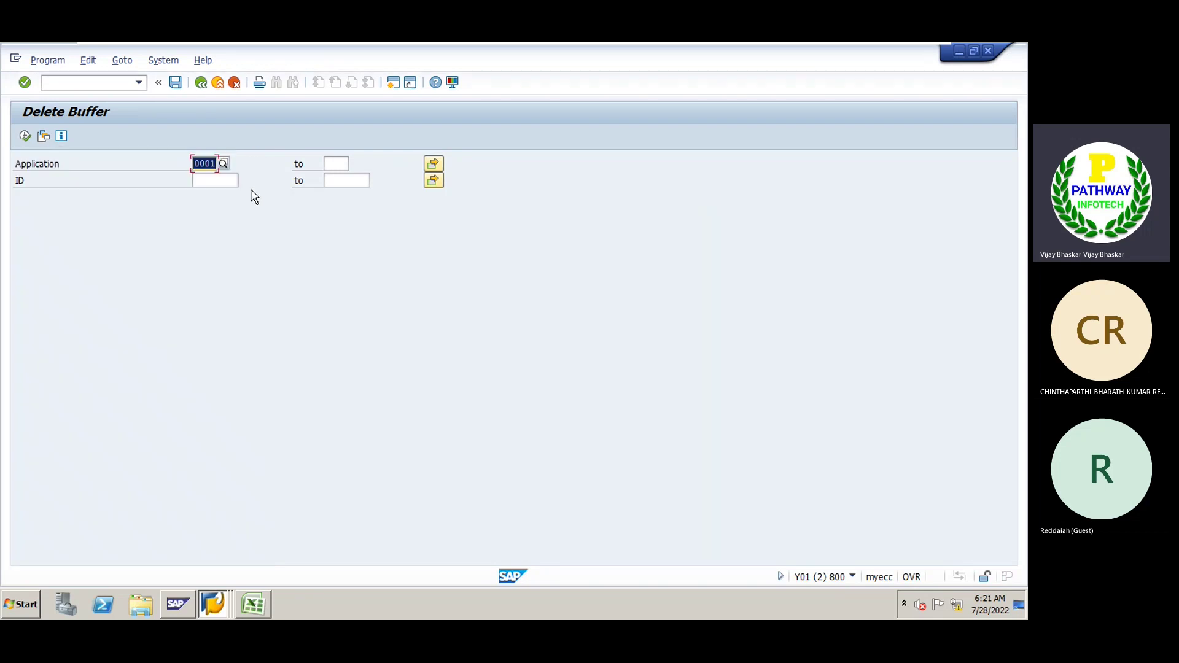
{"action": "left_click", "coordinate": [209, 181]}
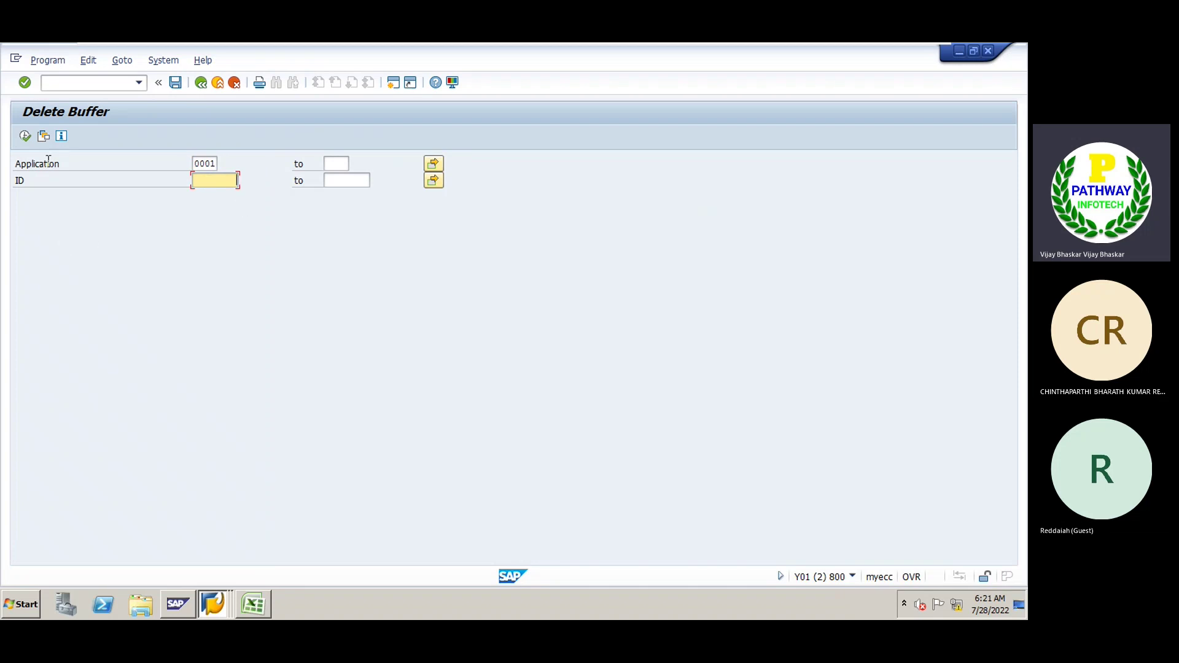
{"action": "left_click", "coordinate": [25, 137]}
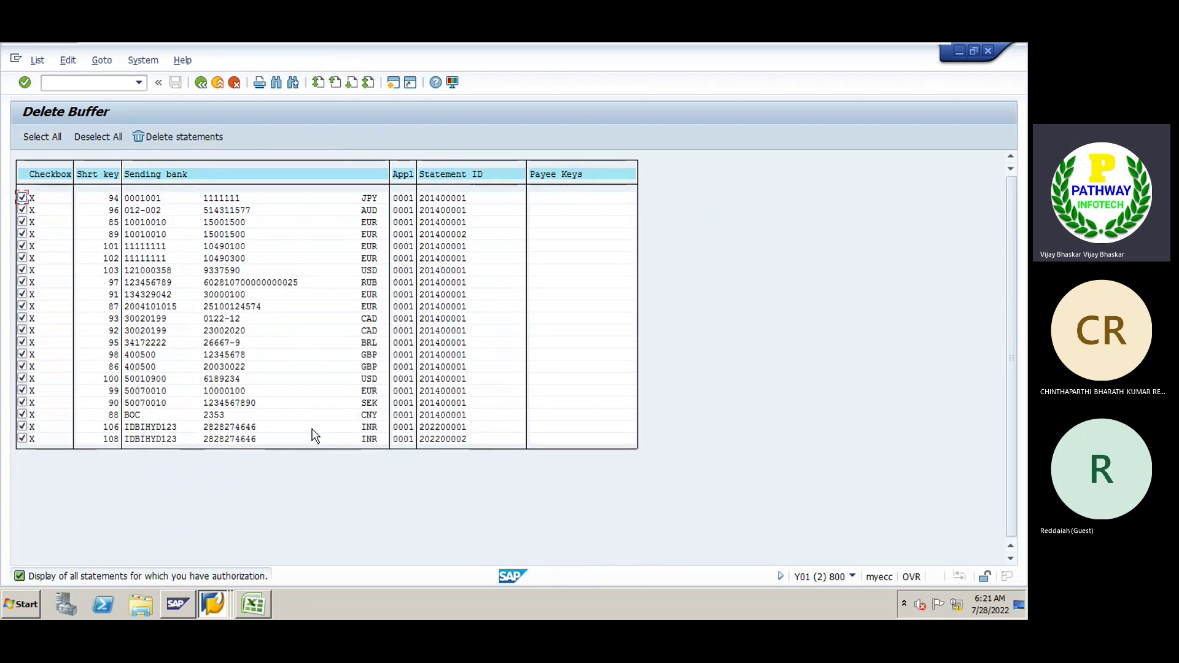
- Examine the two IDBIHYD123 statement entries and their statement IDs, and return to the Delete Buffer selection screen
{"action": "left_click", "coordinate": [146, 427]}
{"action": "left_click", "coordinate": [143, 438]}
{"action": "left_click", "coordinate": [458, 438]}
{"action": "key", "text": "alt+Tab"}
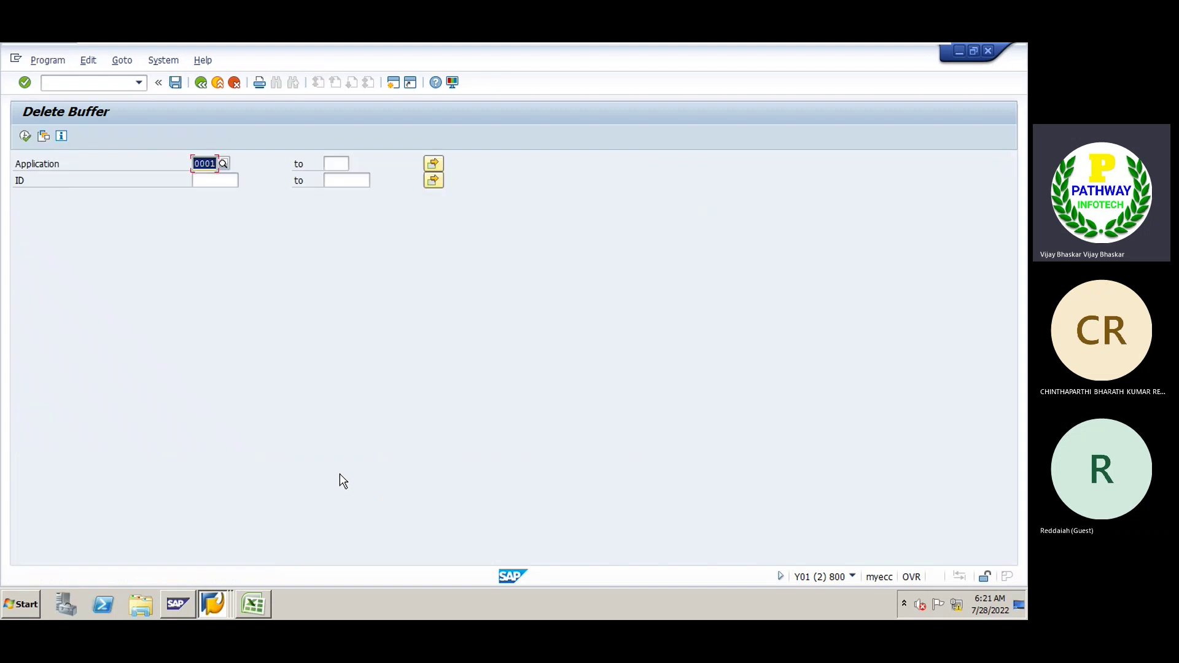
- Switch back to the check deposit session and return to the Edit Check Deposit List entry screen
{"action": "key", "text": "alt+Tab"}
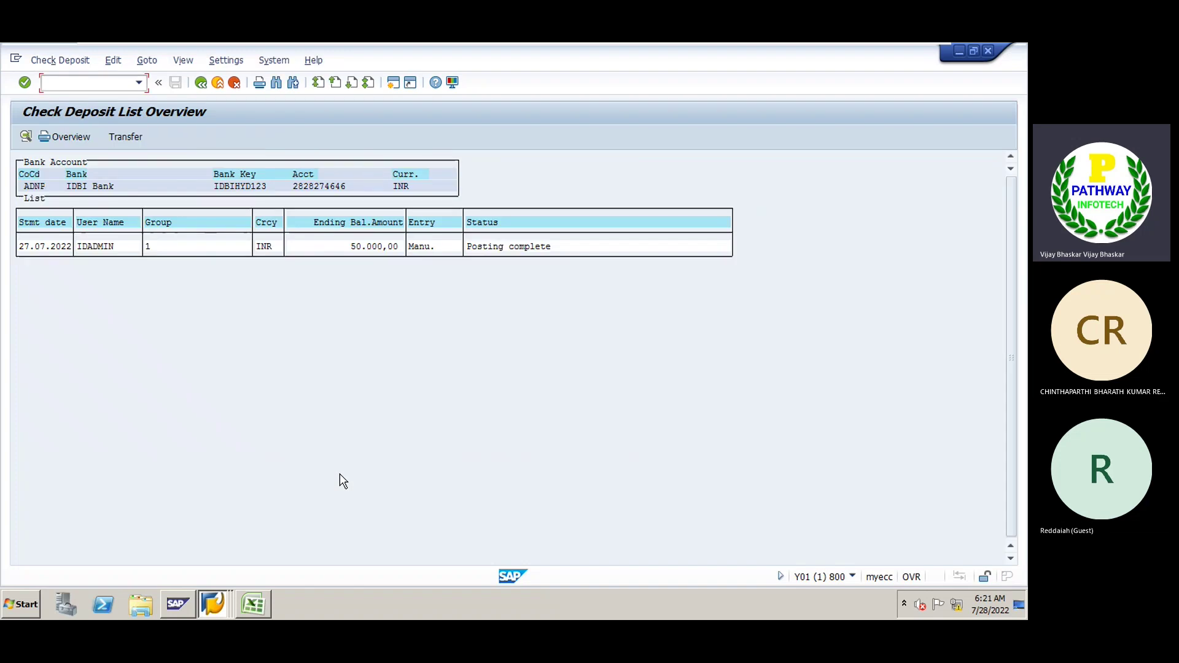
{"action": "left_click", "coordinate": [201, 82]}
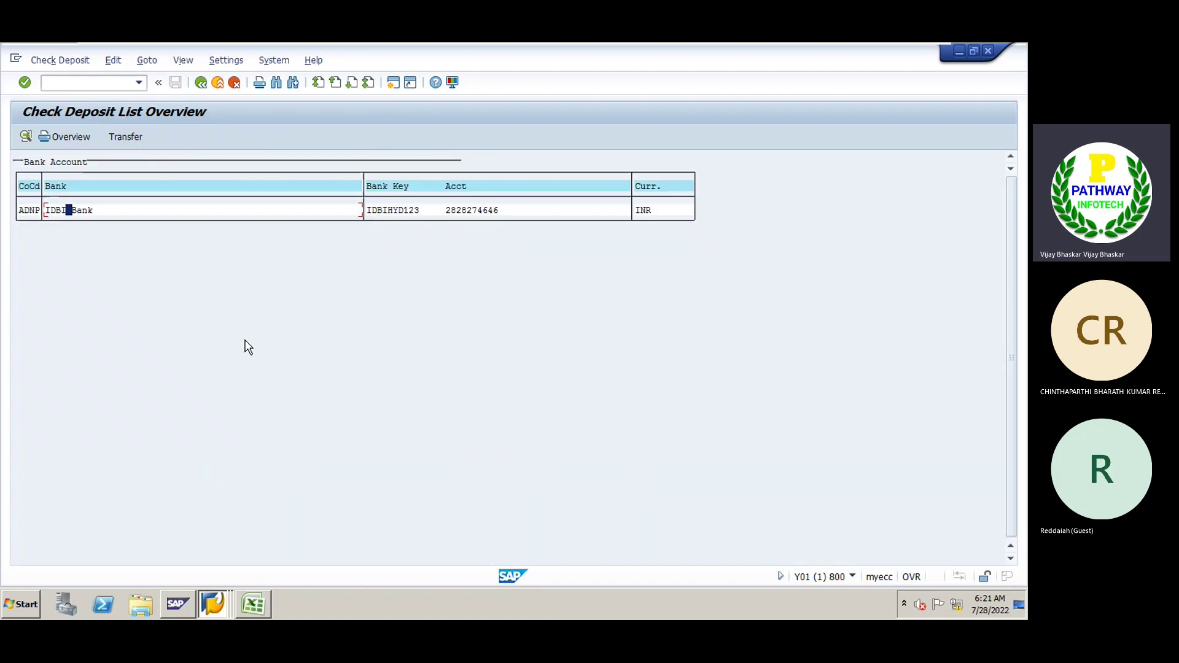
{"action": "left_click", "coordinate": [202, 86]}
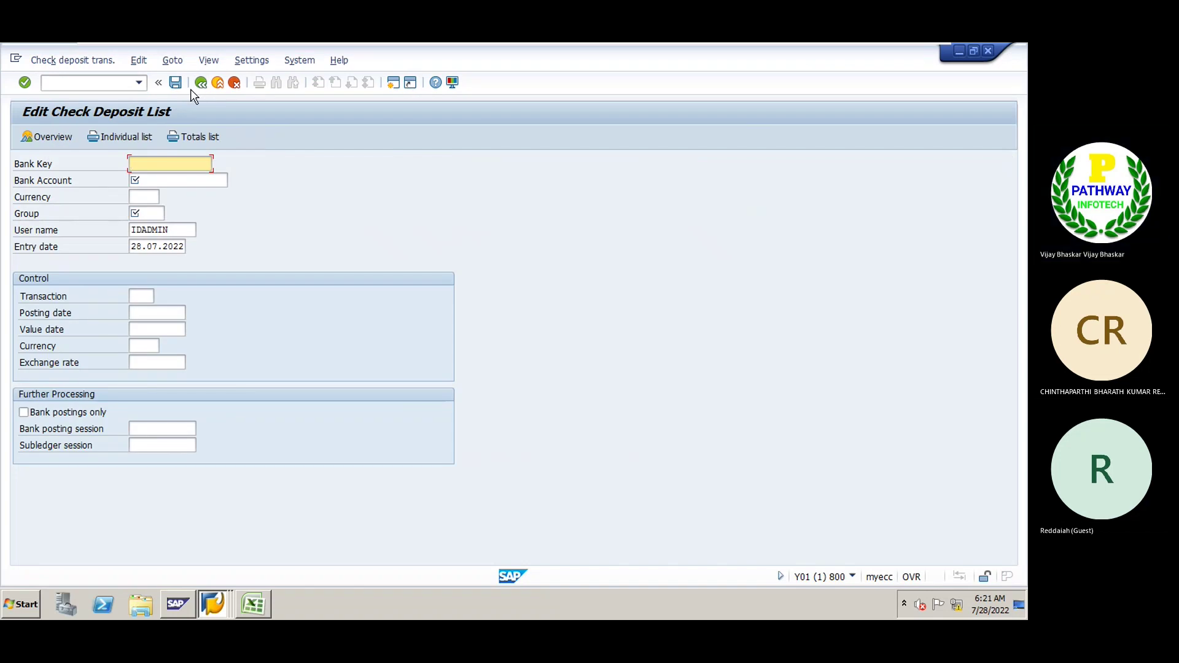
- Review the posting and deletion options for check deposits and open the lists overview
{"action": "left_click", "coordinate": [139, 60]}
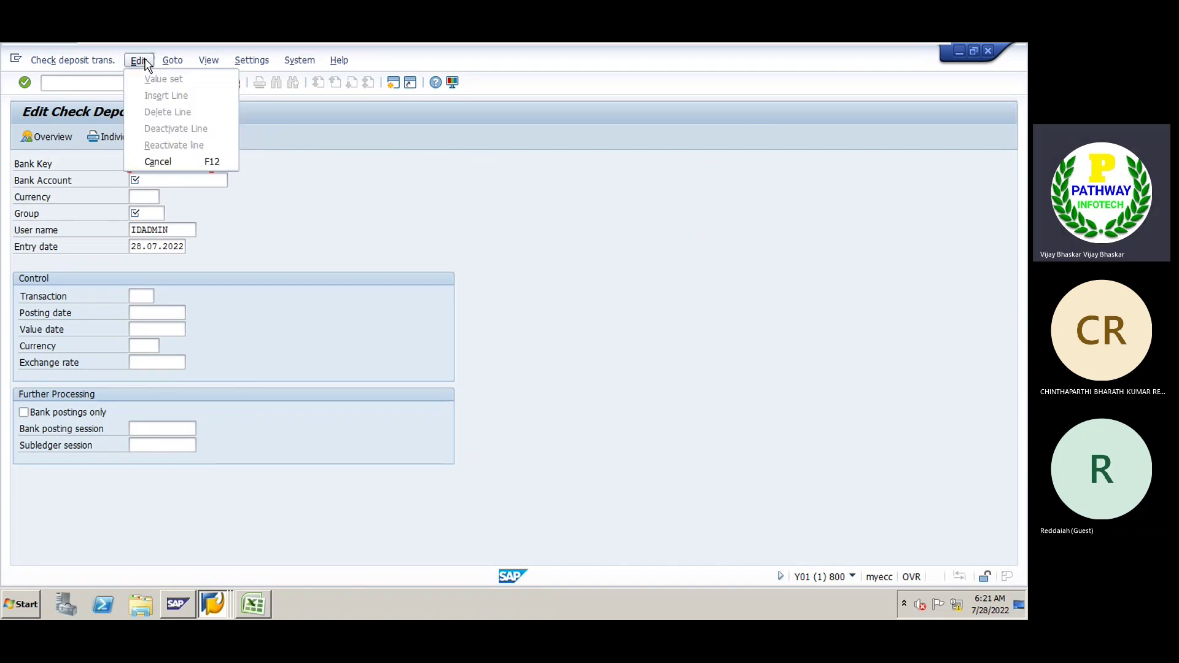
{"action": "left_click", "coordinate": [59, 61]}
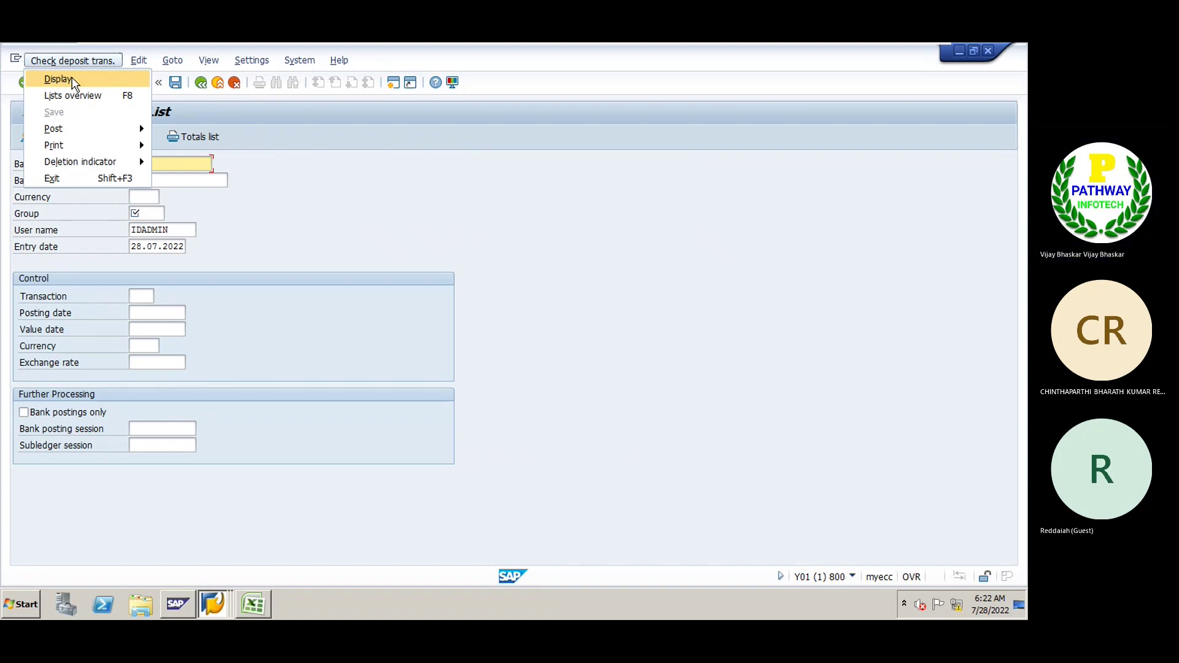
{"action": "mouse_move", "coordinate": [90, 136]}
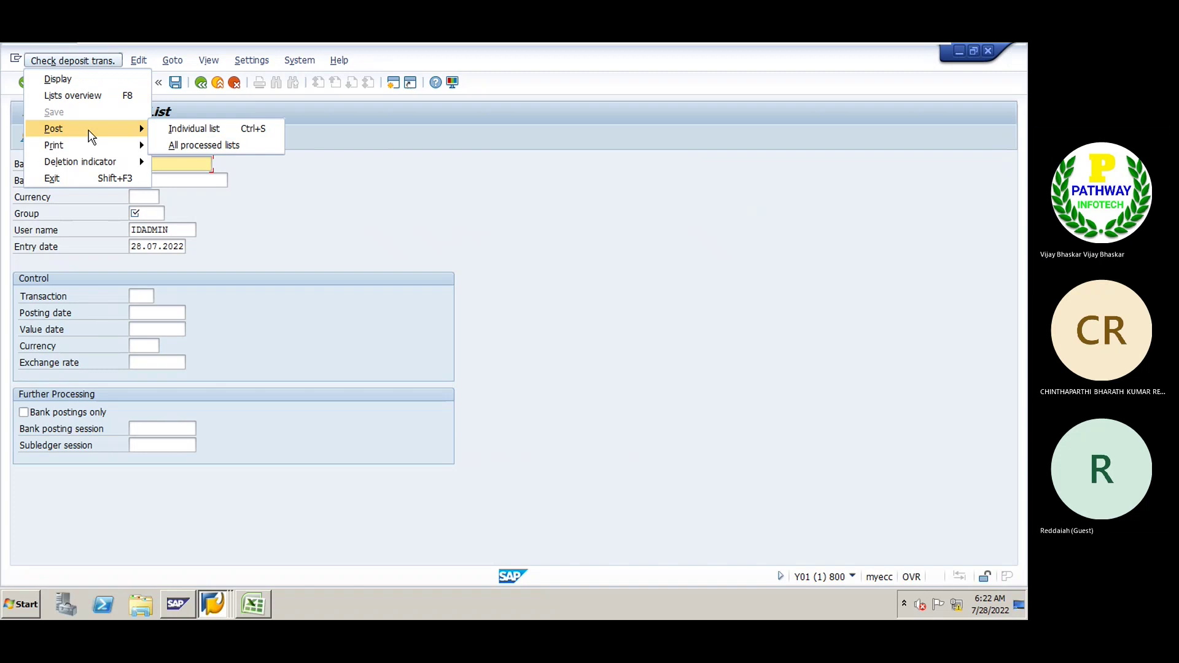
{"action": "mouse_move", "coordinate": [90, 165]}
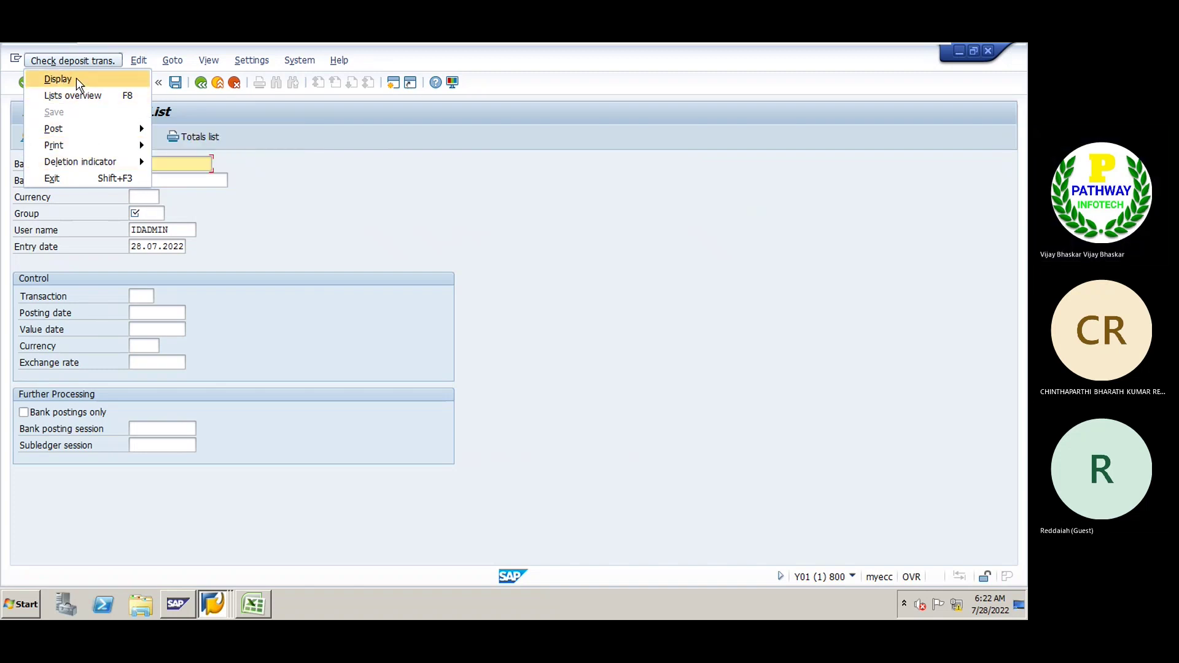
{"action": "left_click", "coordinate": [79, 95]}
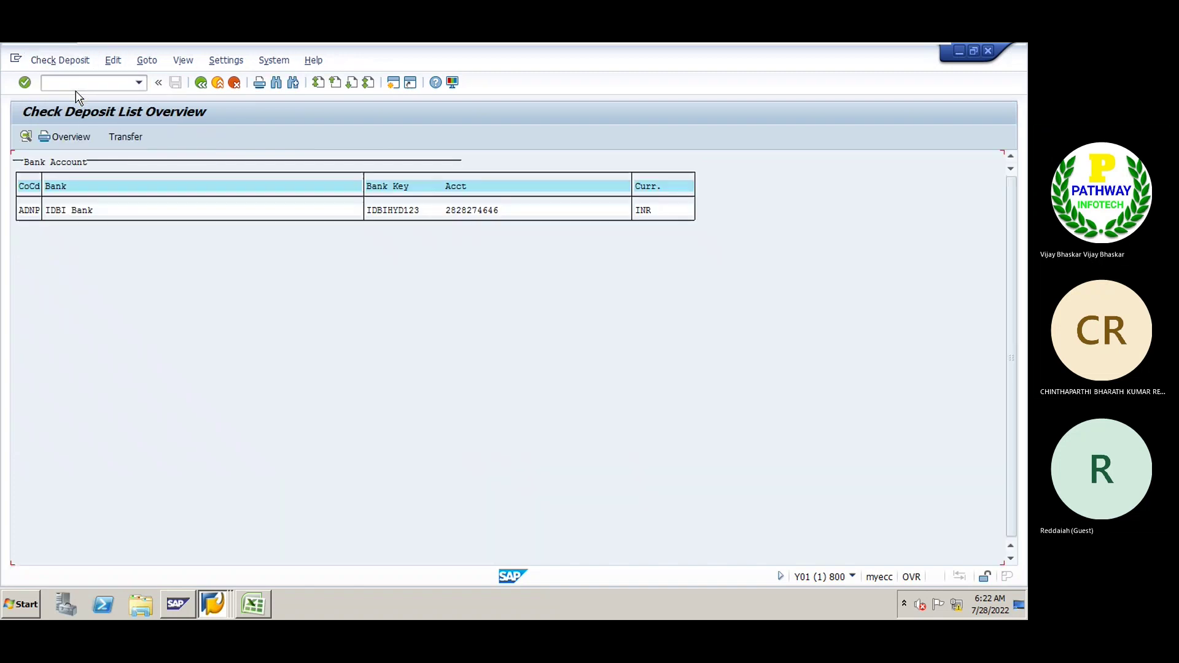
- Return to the Edit Check Deposit List entry screen and enter the bank account number, currency INR and group 3
{"action": "left_click", "coordinate": [55, 60]}
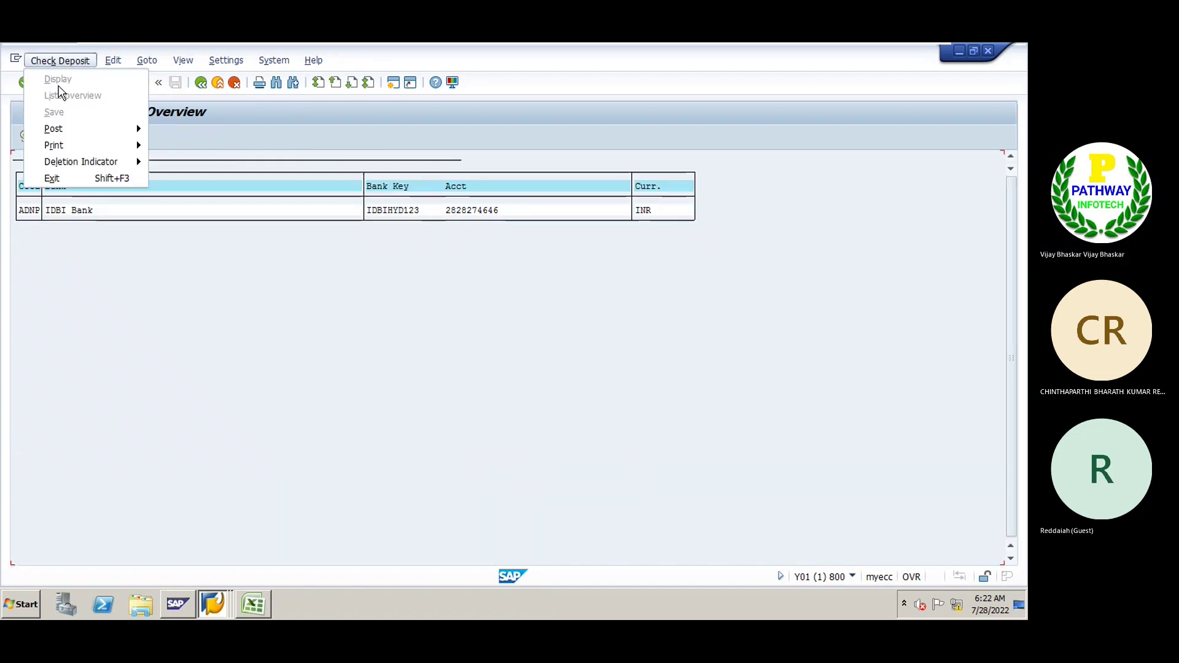
{"action": "left_click", "coordinate": [202, 108]}
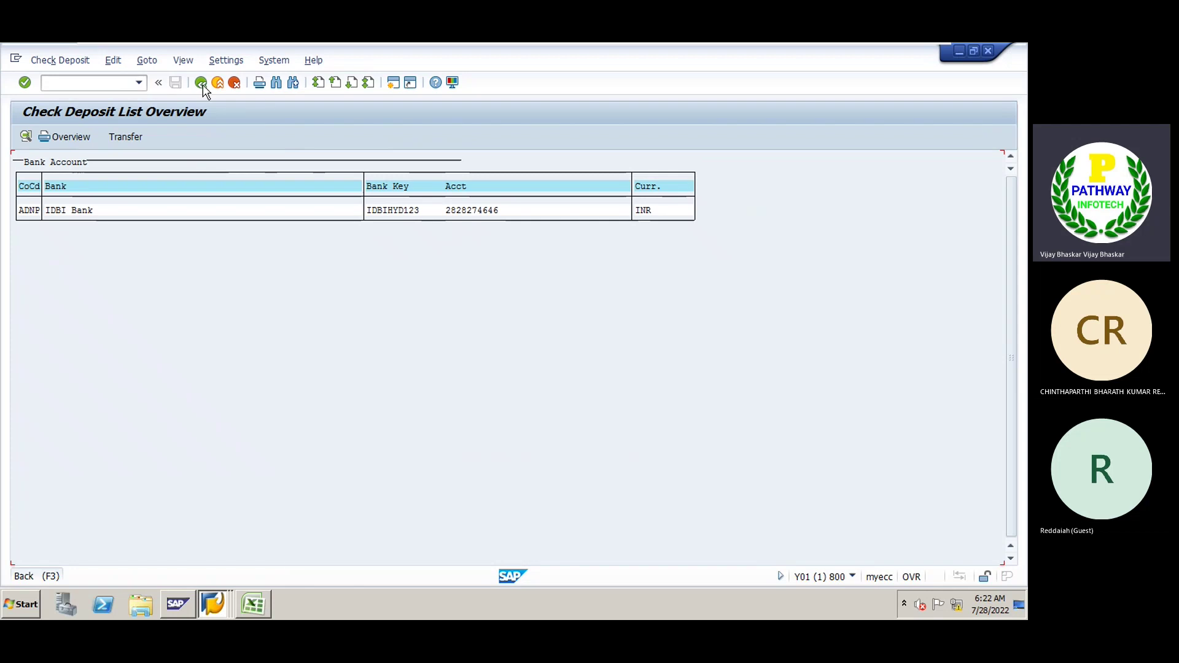
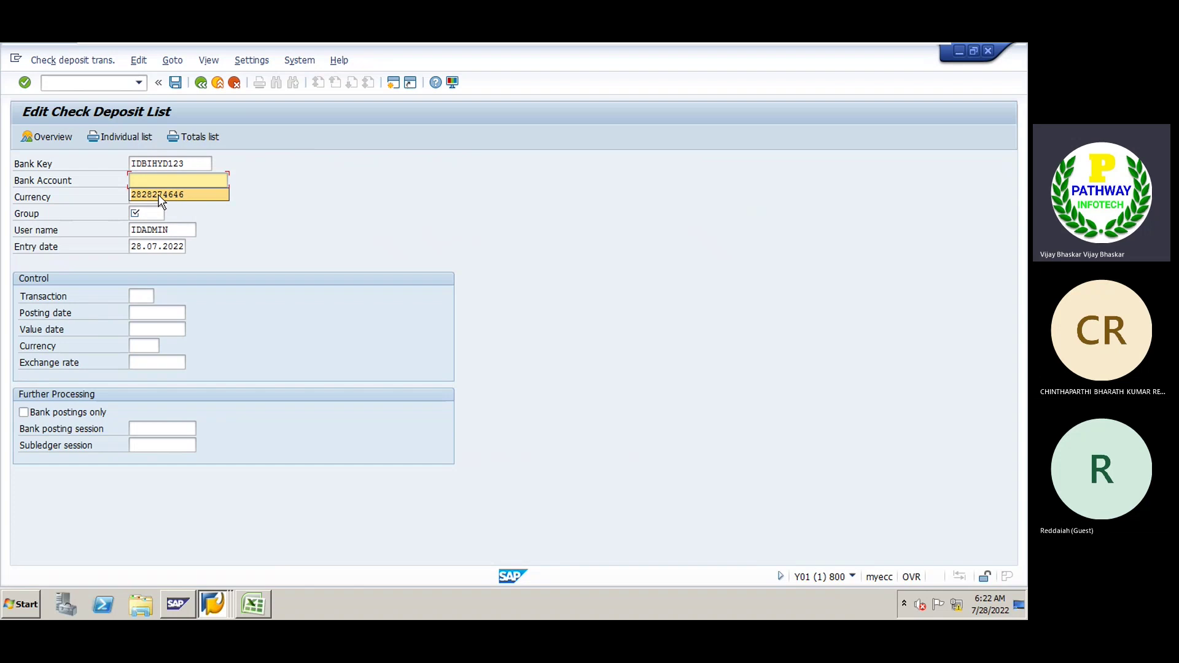
{"action": "left_click", "coordinate": [159, 194]}
{"action": "left_click", "coordinate": [147, 196]}
{"action": "type", "text": "INr"}
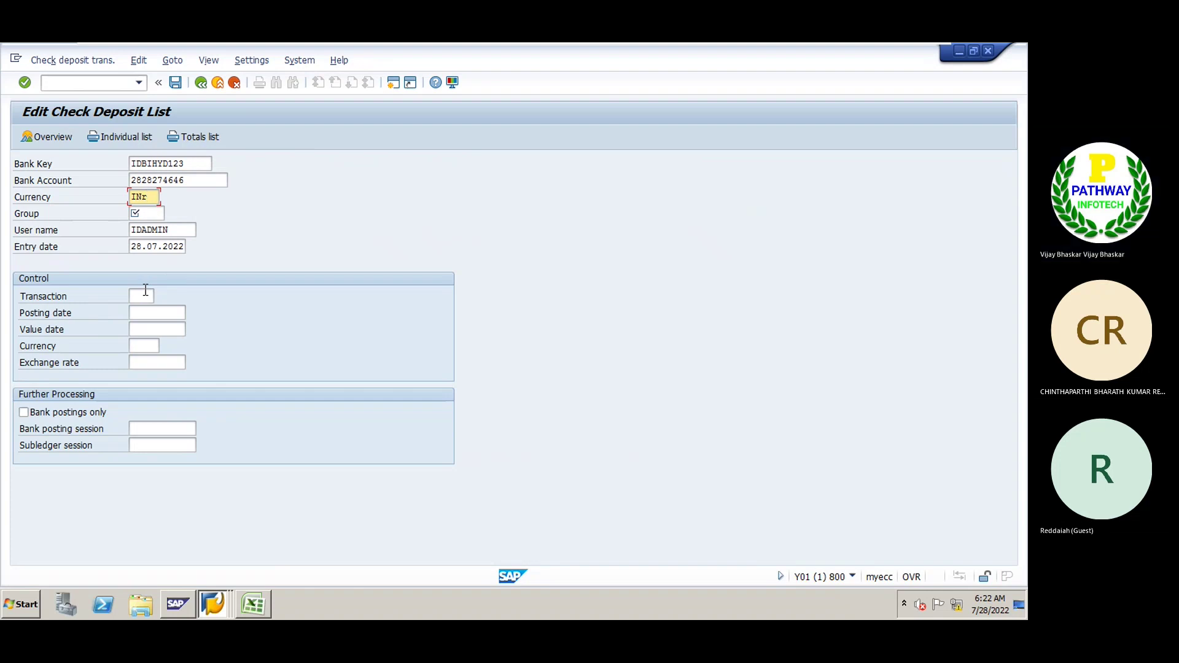
{"action": "left_click", "coordinate": [146, 213]}
{"action": "type", "text": "3"}
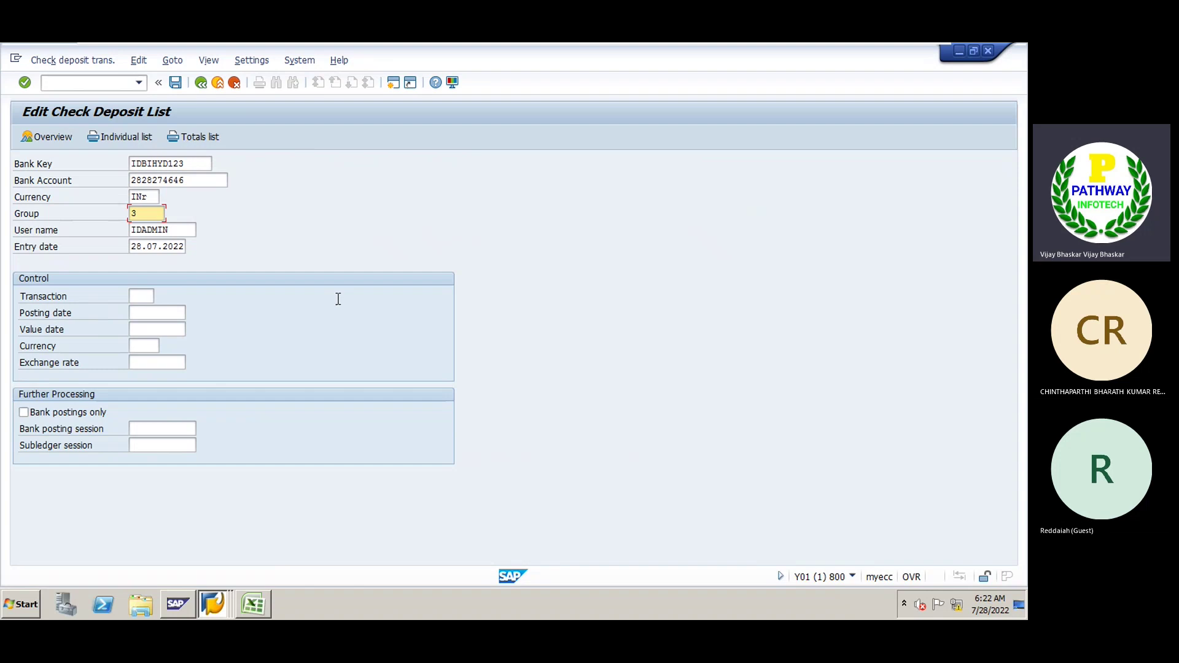
{"action": "key", "text": "Return"}
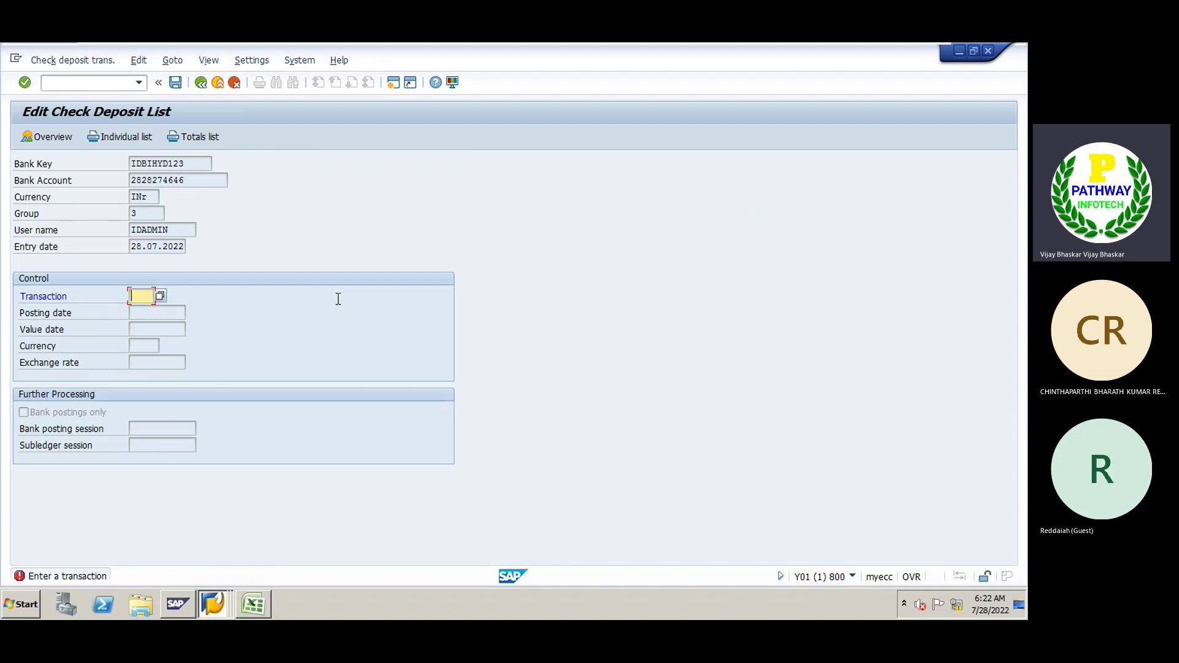
- Choose ADN1, the check receipt transaction that clears the customer, from the list of possible control transactions
{"action": "left_click", "coordinate": [160, 296]}
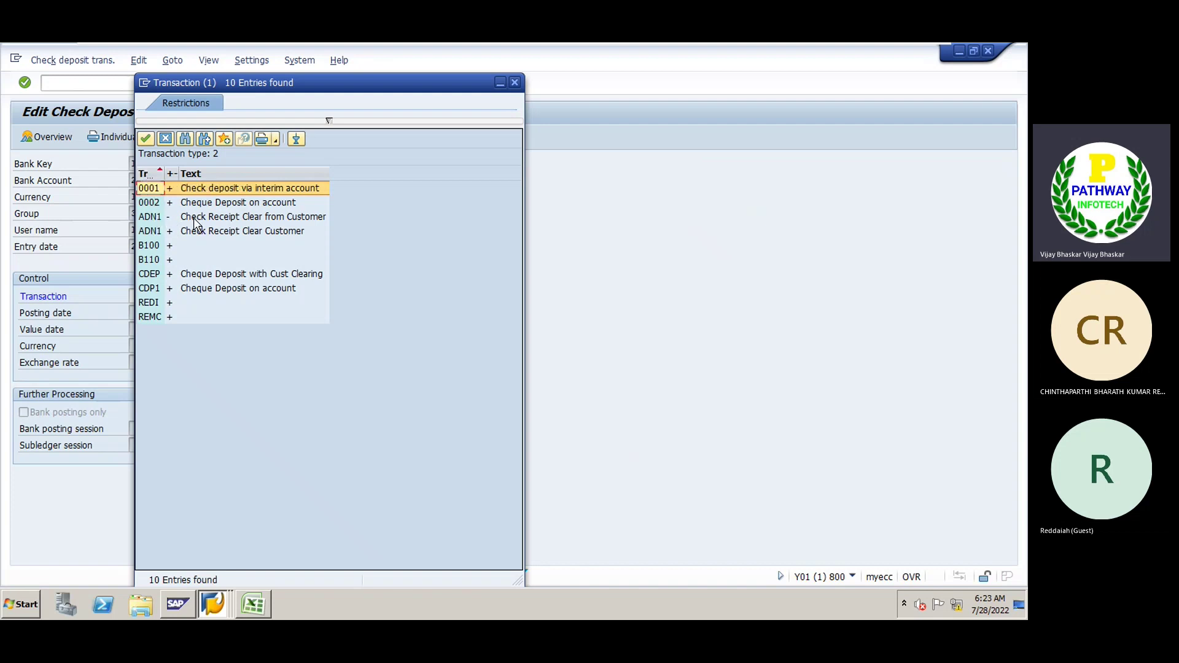
{"action": "left_click_drag", "start_coordinate": [164, 176], "coordinate": [175, 176]}
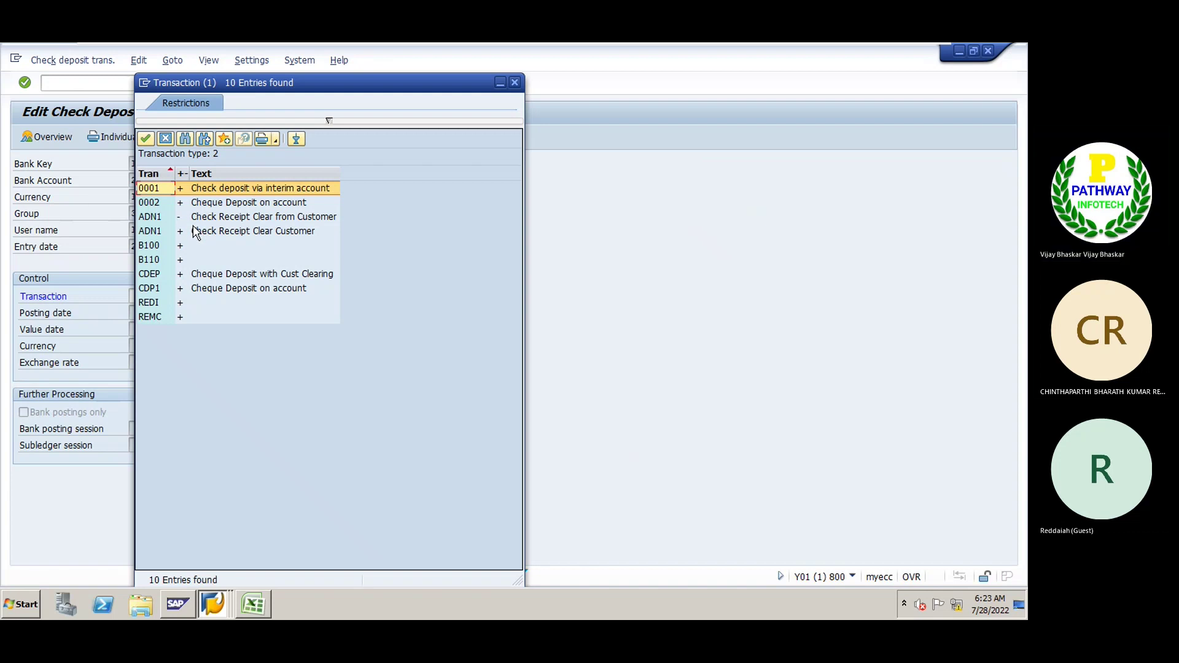
{"action": "left_click", "coordinate": [154, 219]}
{"action": "double_click", "coordinate": [153, 216]}
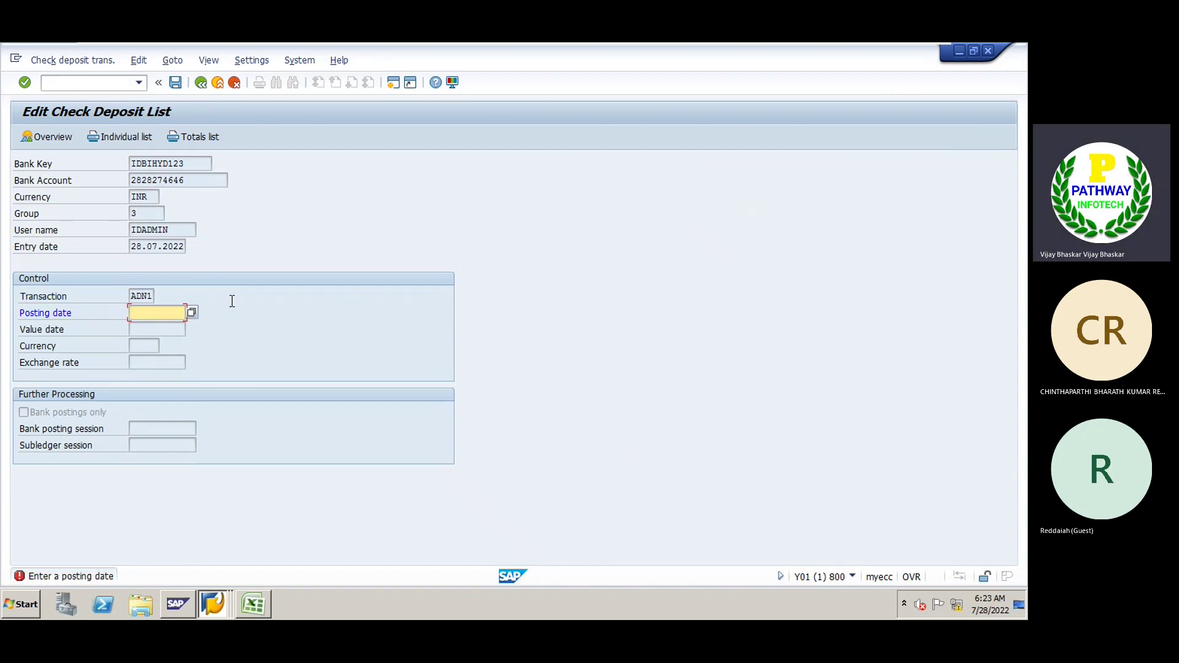
- Set the posting date and value date to 27.07.2022 and the control currency to INR, and open the deposit items
{"action": "key", "text": "Down"}
{"action": "key", "text": "Return"}
{"action": "key", "text": "Return"}
{"action": "key", "text": "Down"}
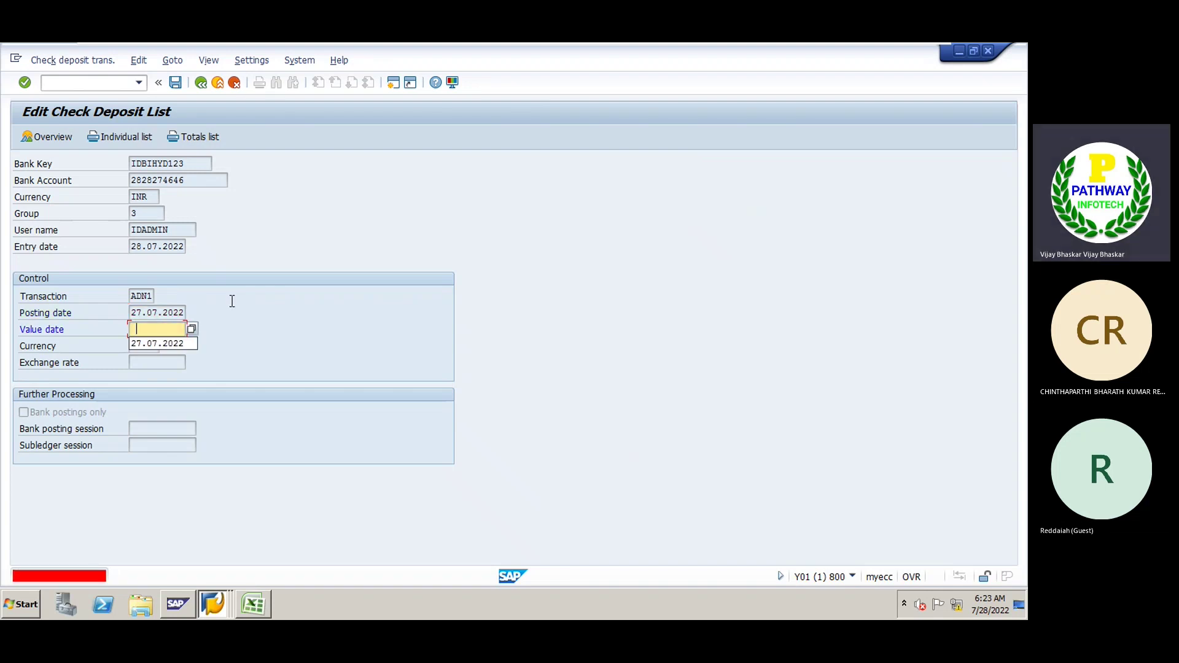
{"action": "key", "text": "Return"}
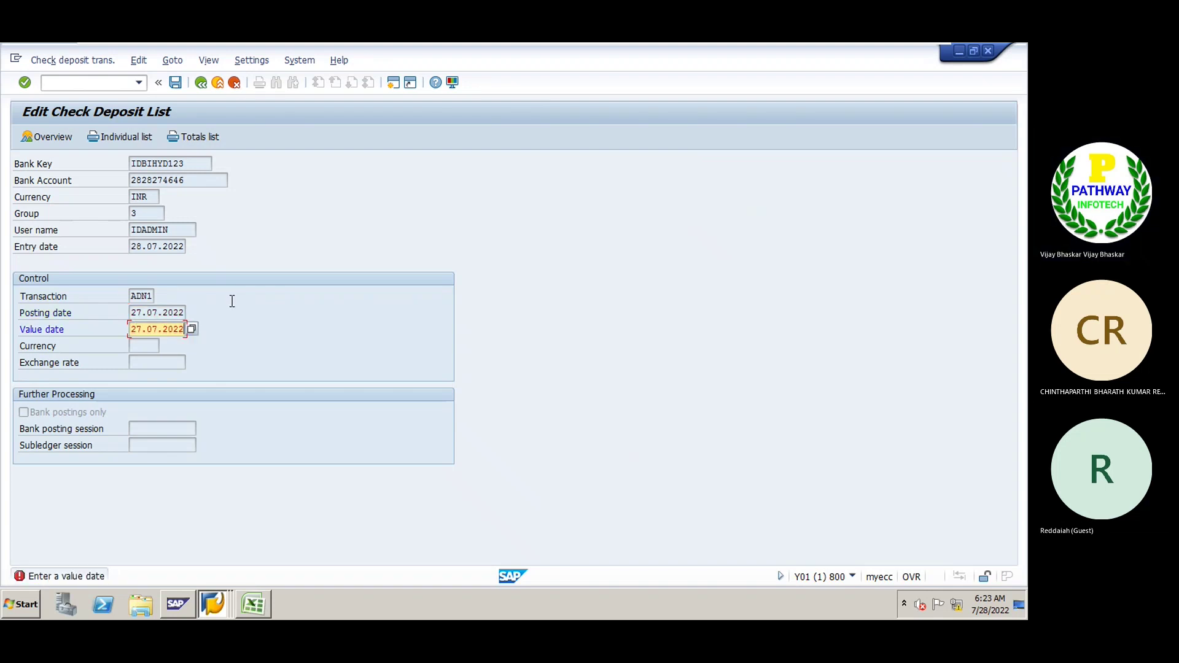
{"action": "key", "text": "Return"}
{"action": "key", "text": "Down"}
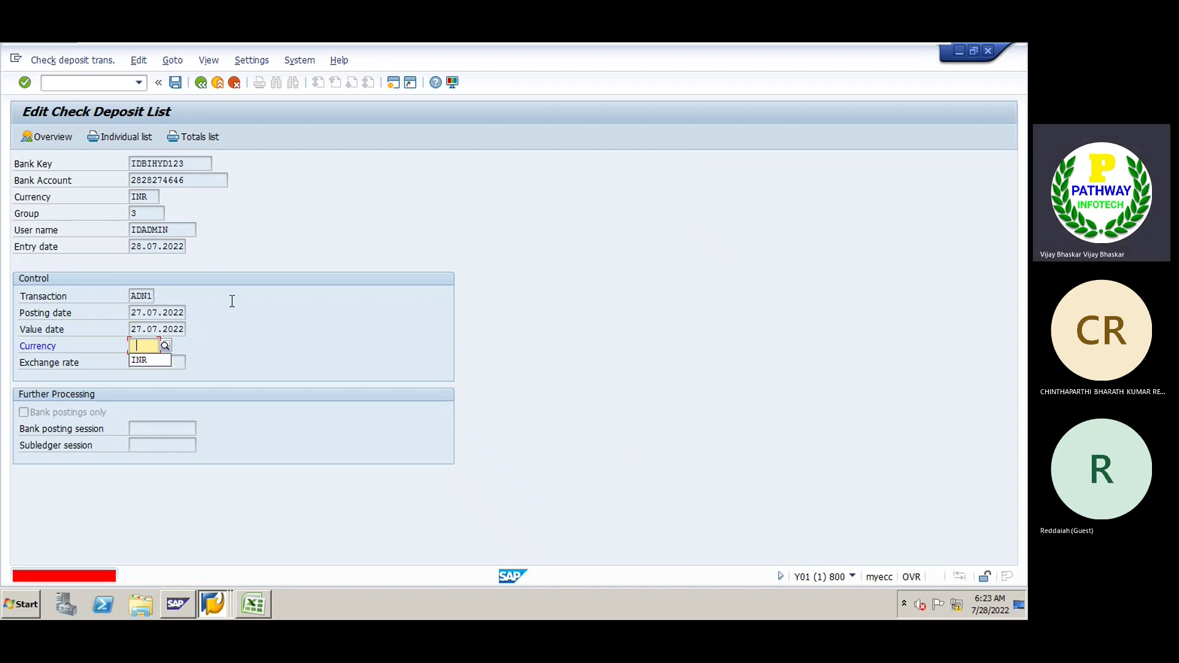
{"action": "key", "text": "Return"}
{"action": "key", "text": "Return"}
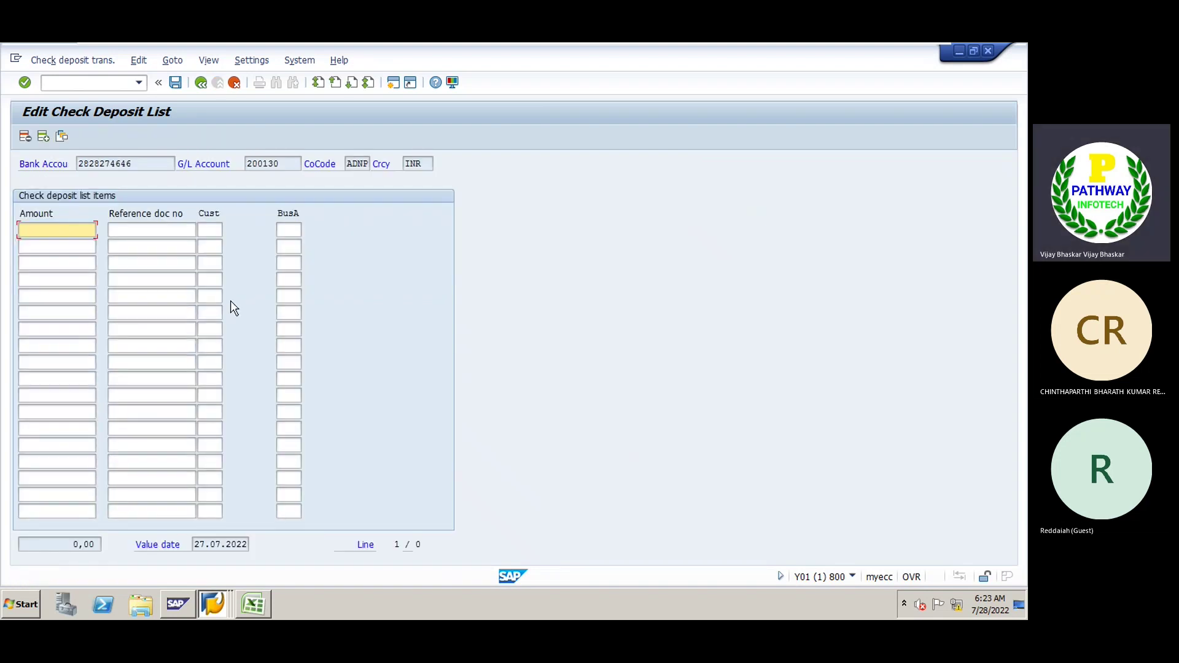
- Return to the deposit header, set the entry, posting and value dates to 28.07.2022, and reopen the deposit items
{"action": "left_click", "coordinate": [236, 84]}
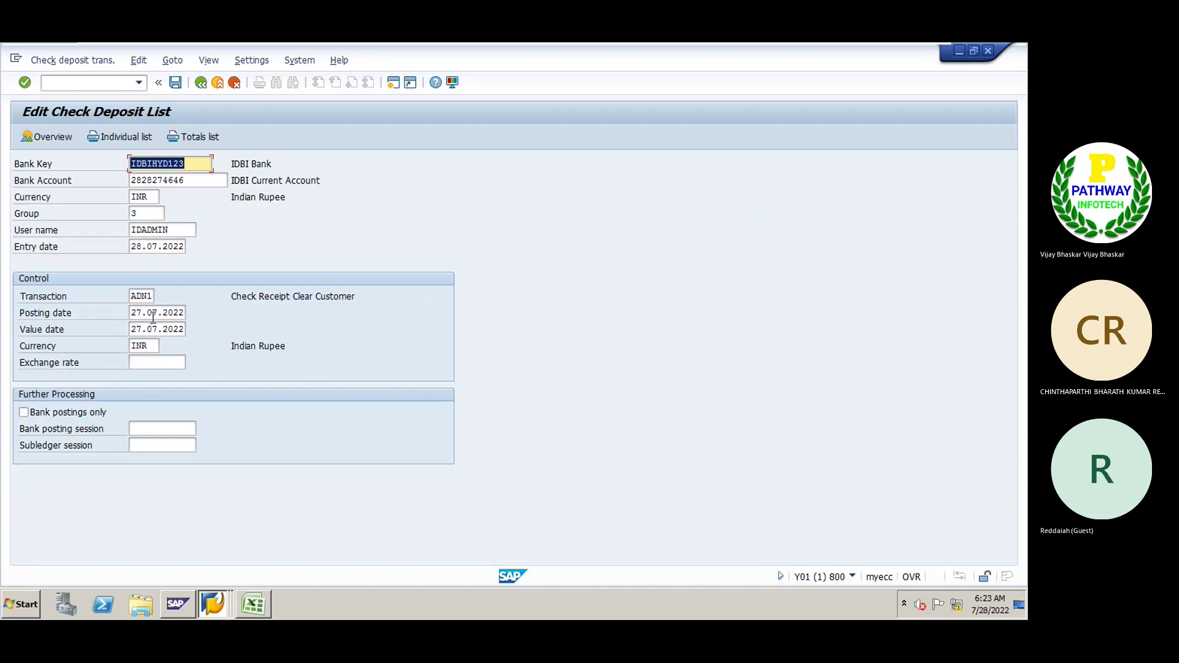
{"action": "left_click_drag", "start_coordinate": [131, 247], "coordinate": [216, 246]}
{"action": "type", "text": "28.07.2022"}
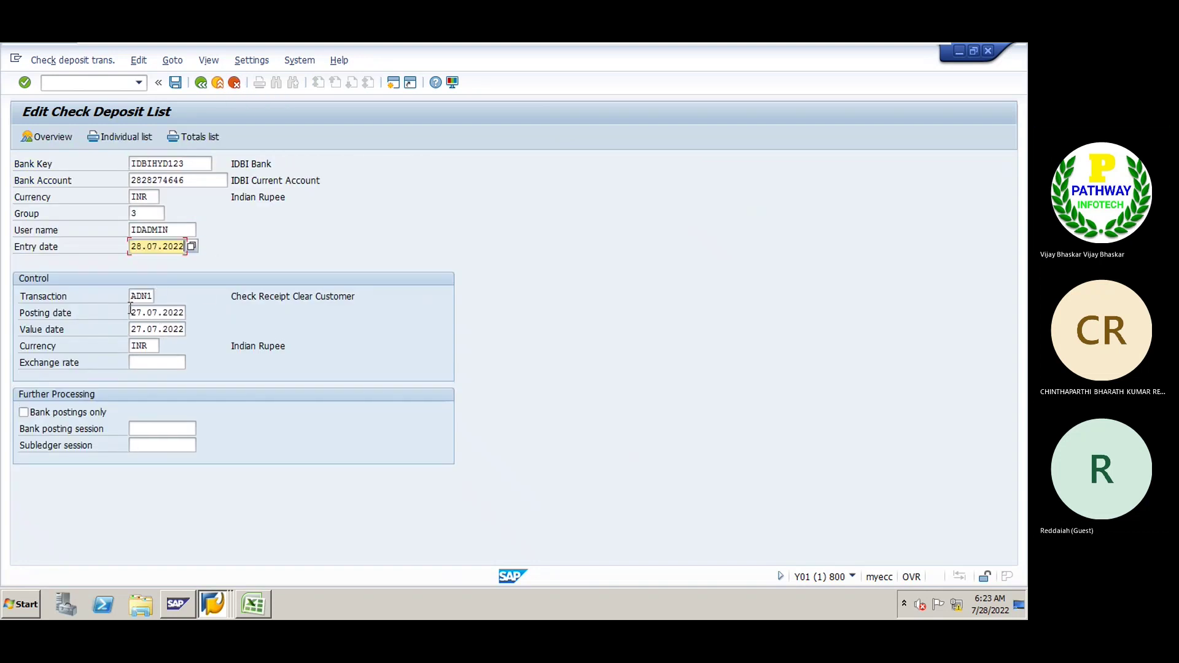
{"action": "left_click", "coordinate": [132, 312]}
{"action": "key", "text": "Delete"}
{"action": "key", "text": "Delete"}
{"action": "key", "text": "Delete"}
{"action": "key", "text": "Delete"}
{"action": "key", "text": "Delete"}
{"action": "key", "text": "Delete"}
{"action": "key", "text": "Delete"}
{"action": "key", "text": "Delete"}
{"action": "key", "text": "Delete"}
{"action": "key", "text": "Delete"}
{"action": "type", "text": "28.07.2022"}
{"action": "key", "text": "Tab"}
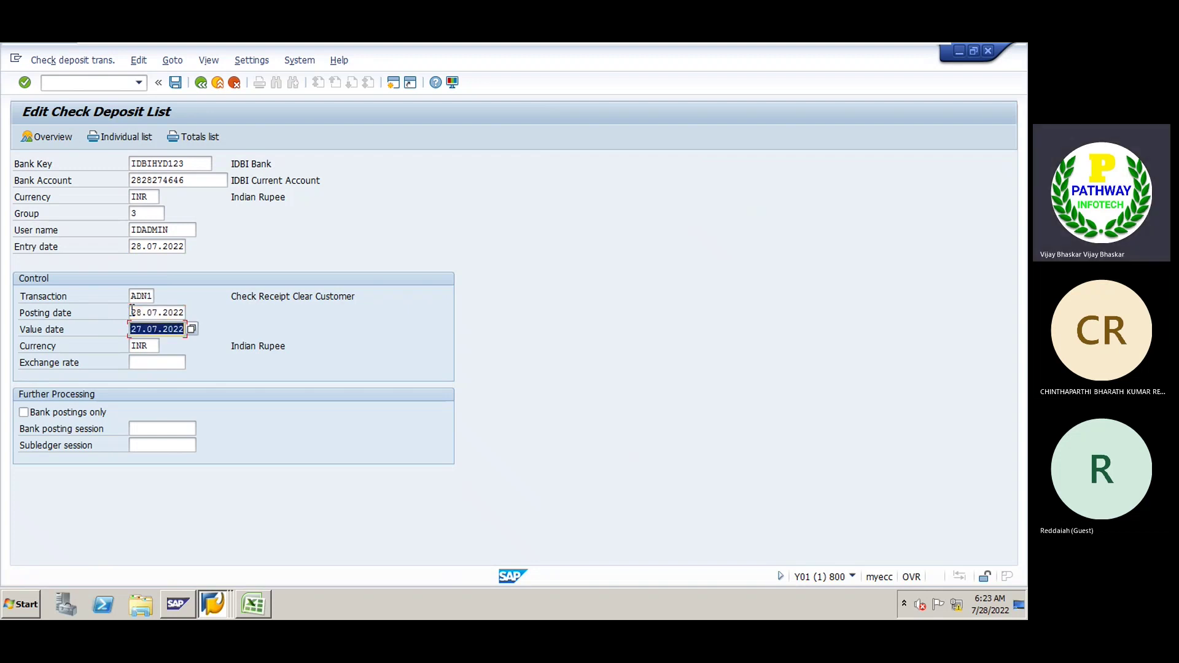
{"action": "type", "text": "28.07.2022"}
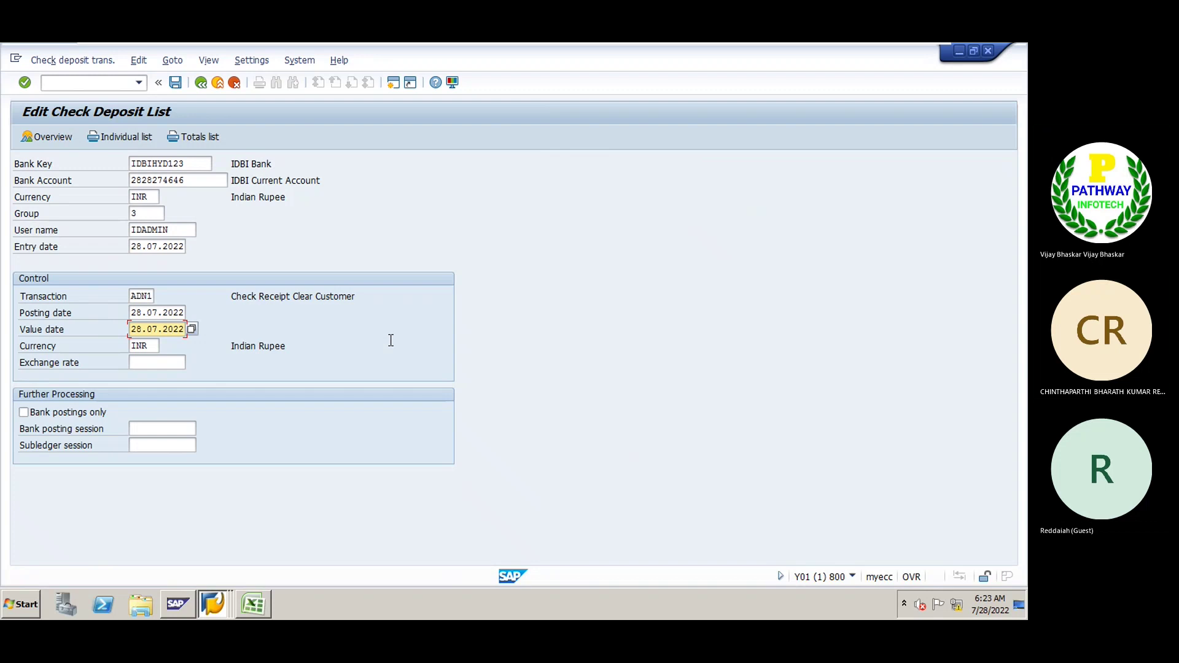
{"action": "key", "text": "Return"}
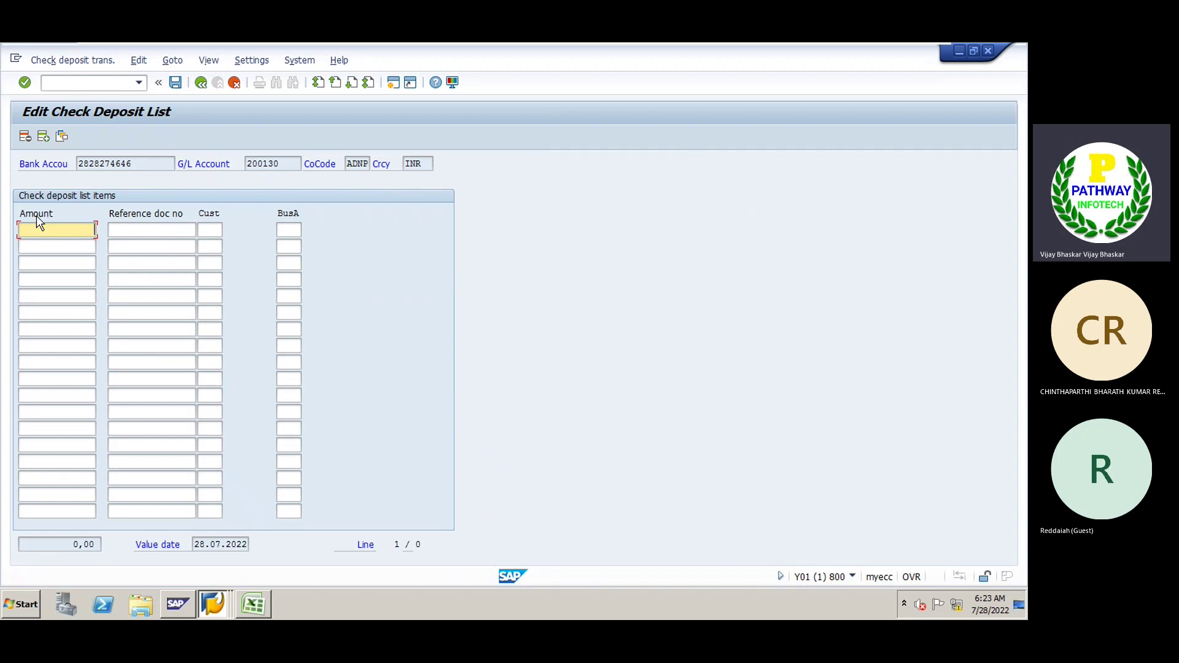
- Look up the invoice amount in the Excel workbook and enter a SAP deposit item with amount 100000 and reference document number 3
{"action": "left_click", "coordinate": [253, 606]}
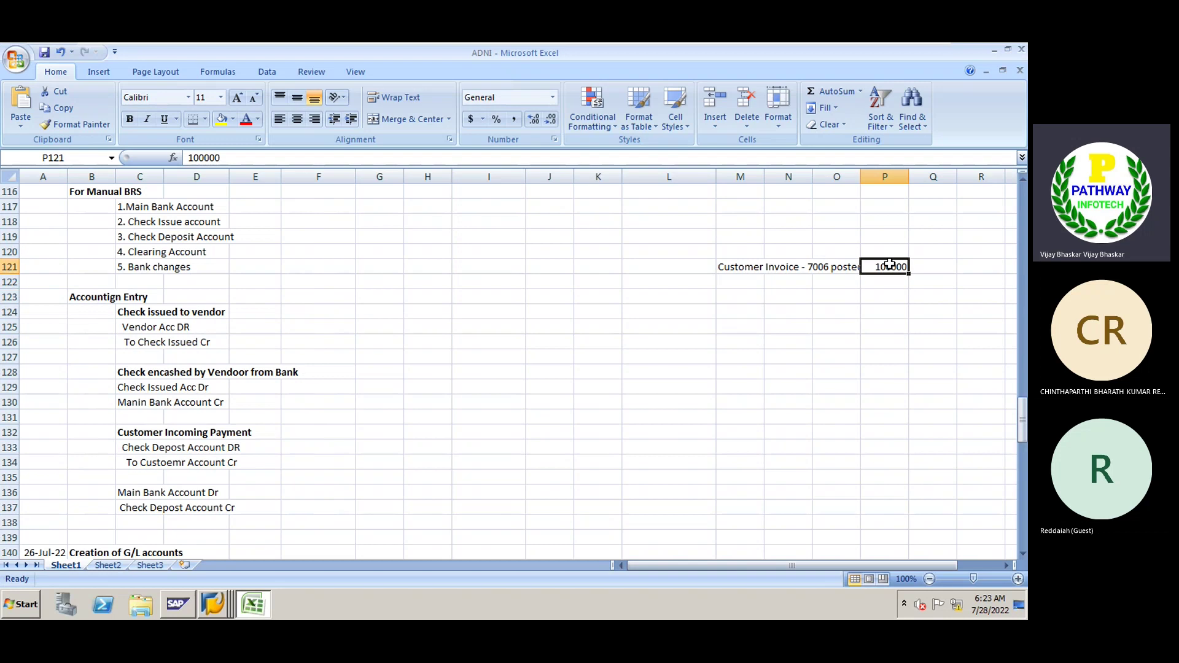
{"action": "key", "text": "alt+Tab"}
{"action": "type", "text": "100000"}
{"action": "key", "text": "Tab"}
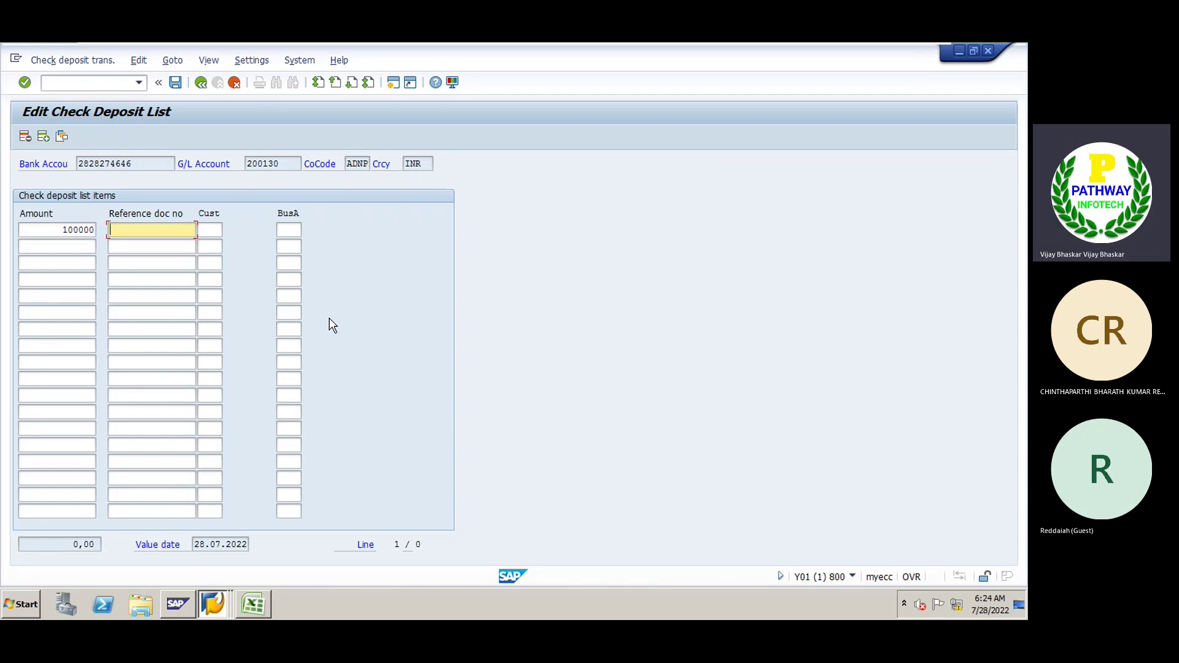
{"action": "type", "text": "3"}
{"action": "key", "text": "Tab"}
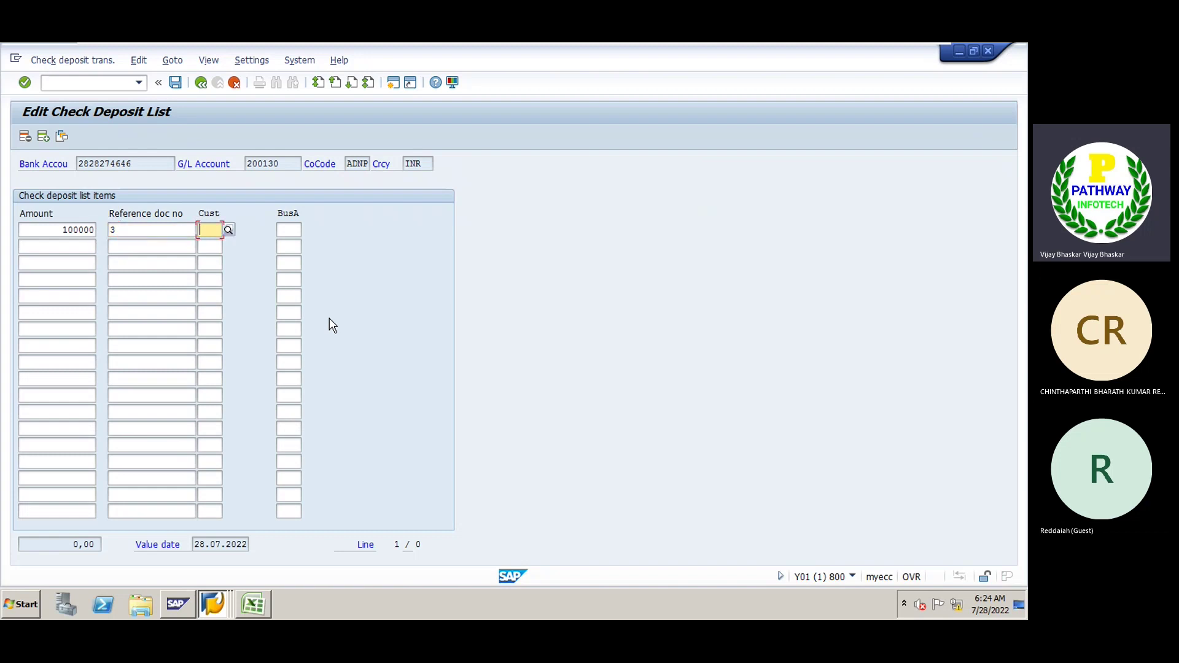
- Search for the deposit item's customer by company code and select RAM & SUNS LTD in company code ADNP
{"action": "left_click", "coordinate": [228, 230]}
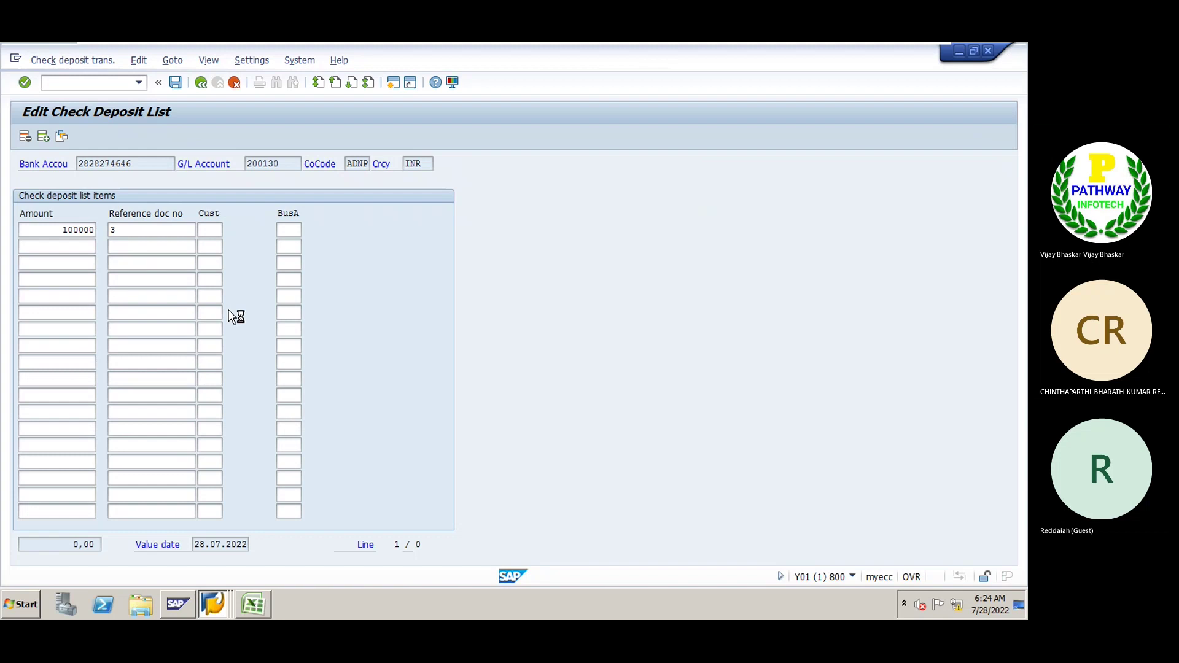
{"action": "left_click_drag", "start_coordinate": [457, 209], "coordinate": [463, 179]}
{"action": "left_click", "coordinate": [615, 535]}
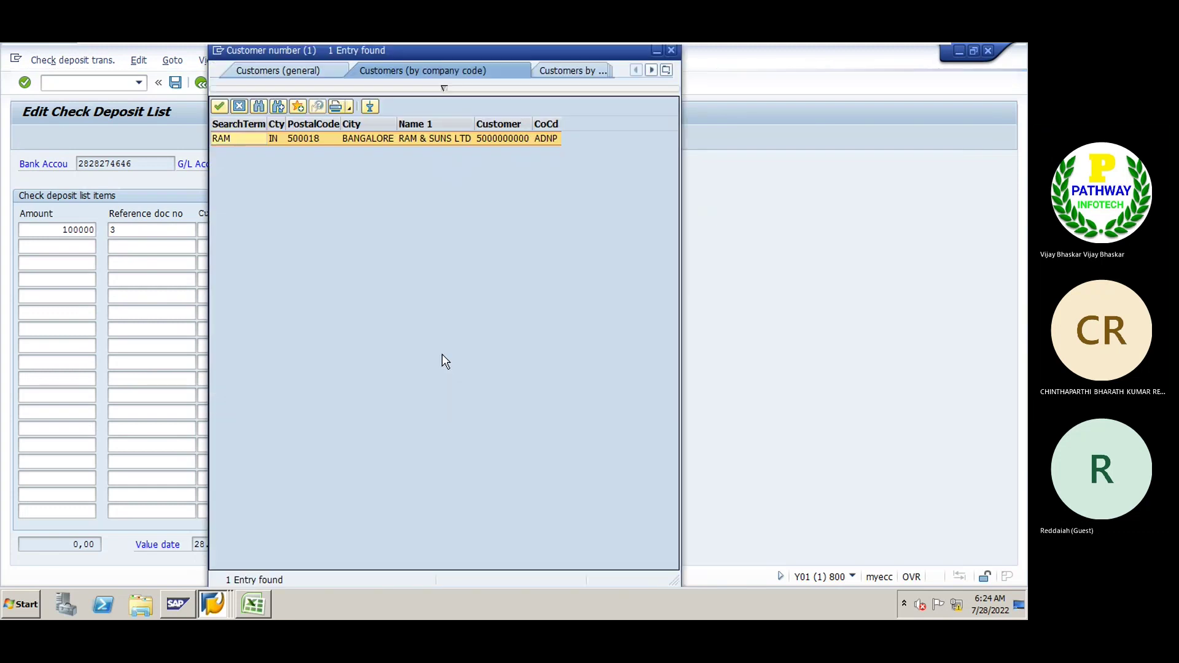
{"action": "double_click", "coordinate": [343, 138]}
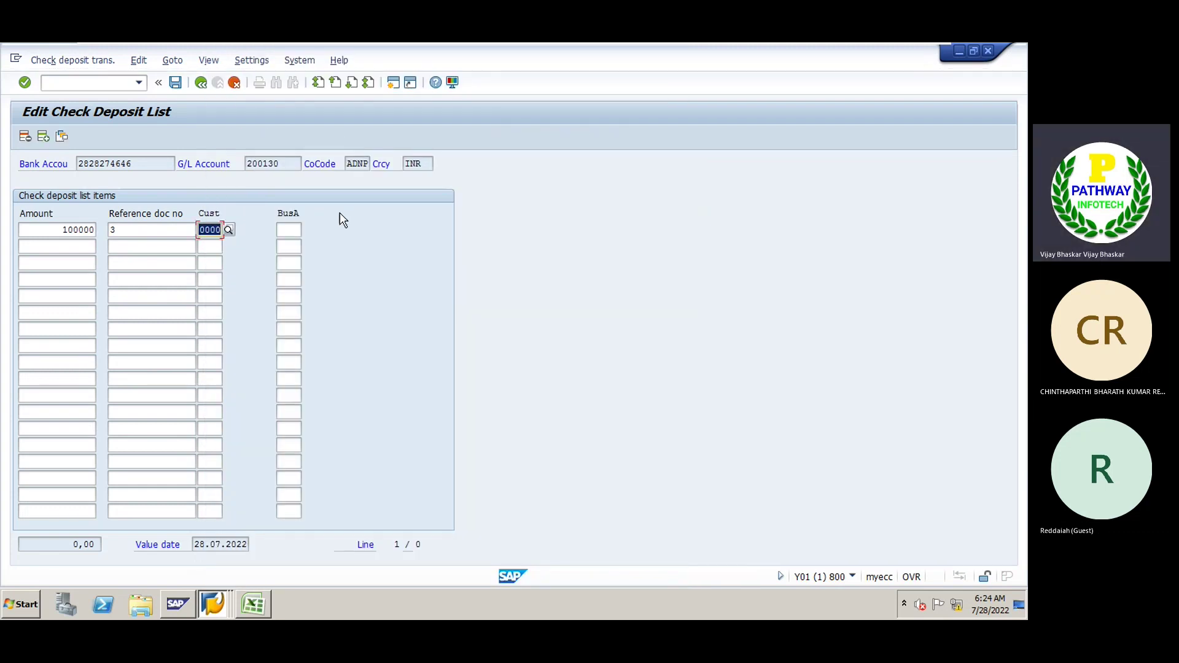
- Set the deposit item's business area to HYD and its reference document number to 327227, and validate the line
{"action": "left_click", "coordinate": [295, 231]}
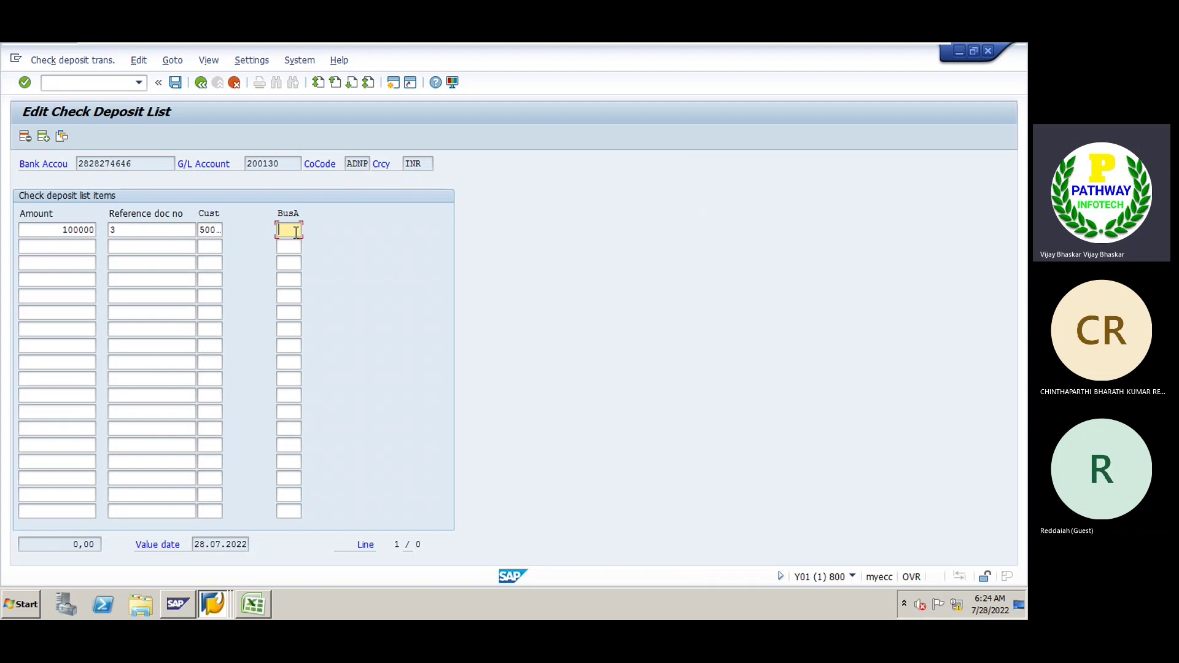
{"action": "type", "text": "HYD"}
{"action": "left_click", "coordinate": [147, 229]}
{"action": "type", "text": "327227"}
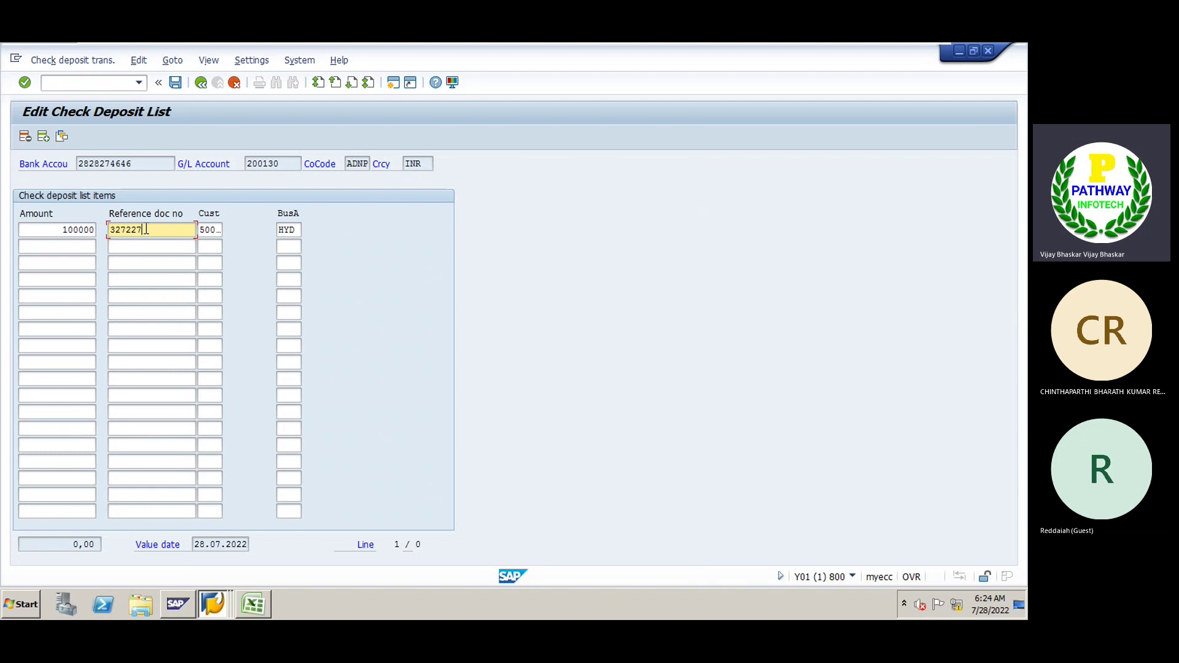
{"action": "key", "text": "Return"}
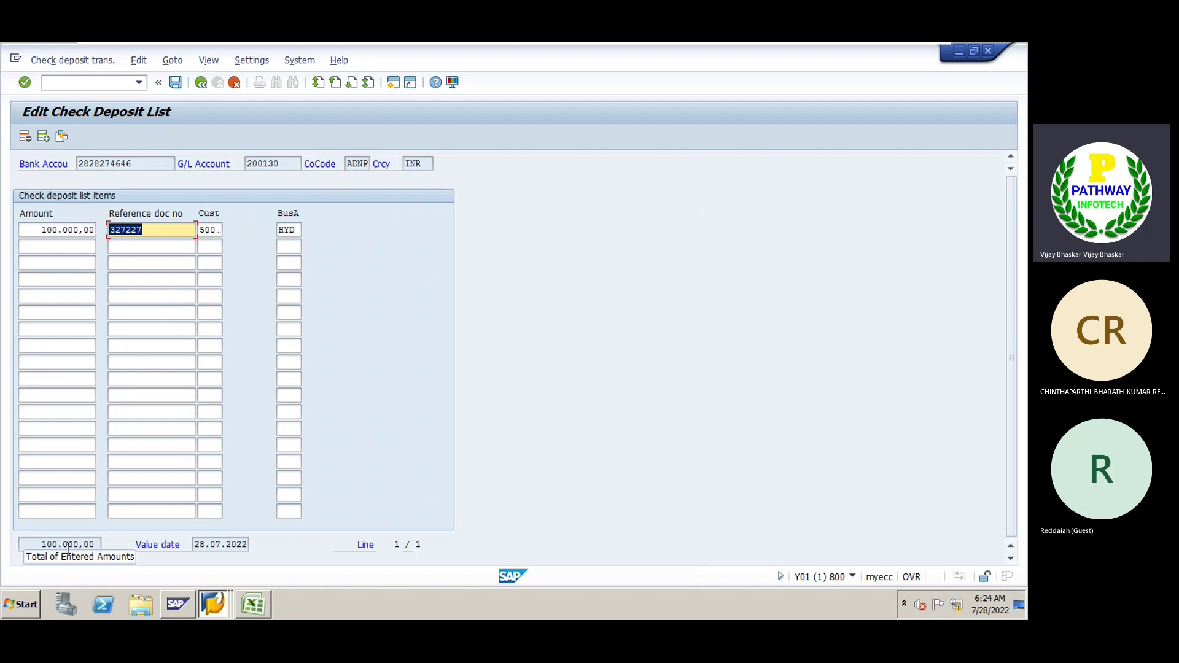
- Check the accounting entries in the Excel workbook, return to SAP, and save and post the check deposit list
{"action": "left_click", "coordinate": [253, 612]}
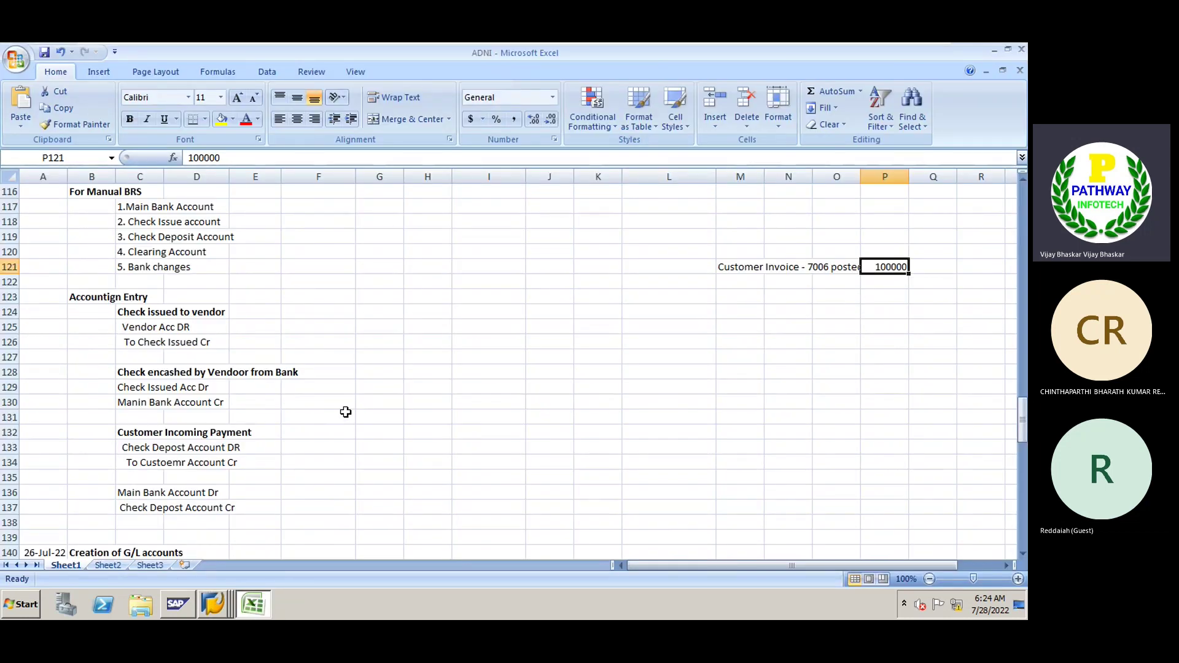
{"action": "key", "text": "alt+Tab"}
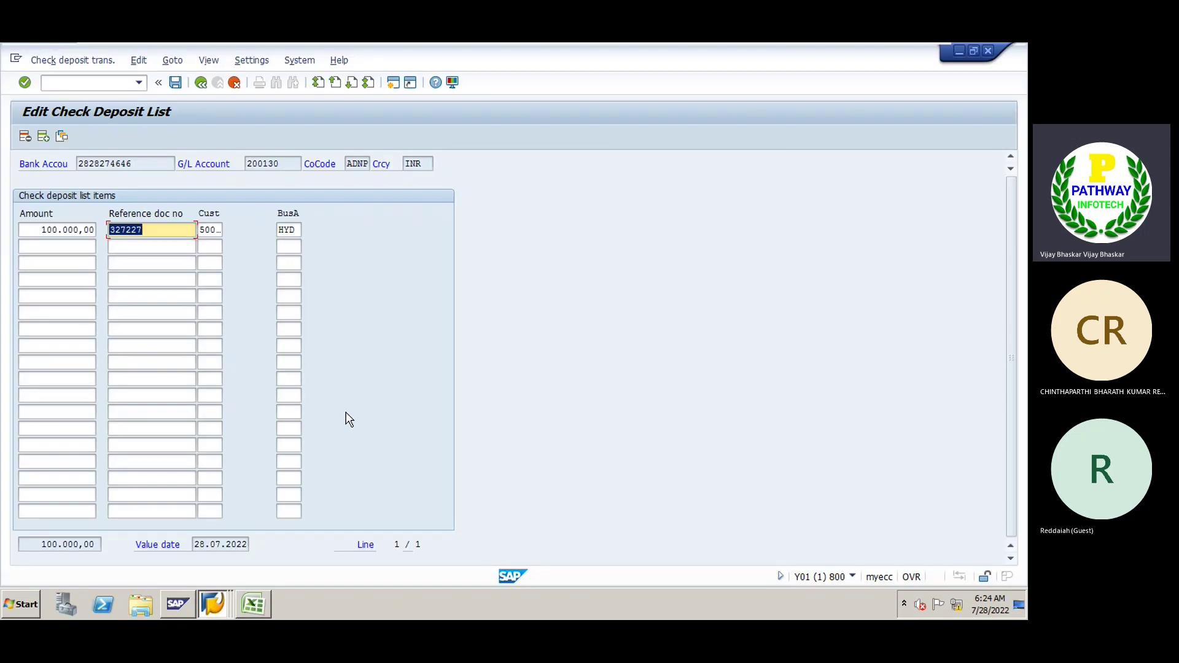
{"action": "left_click", "coordinate": [175, 84]}
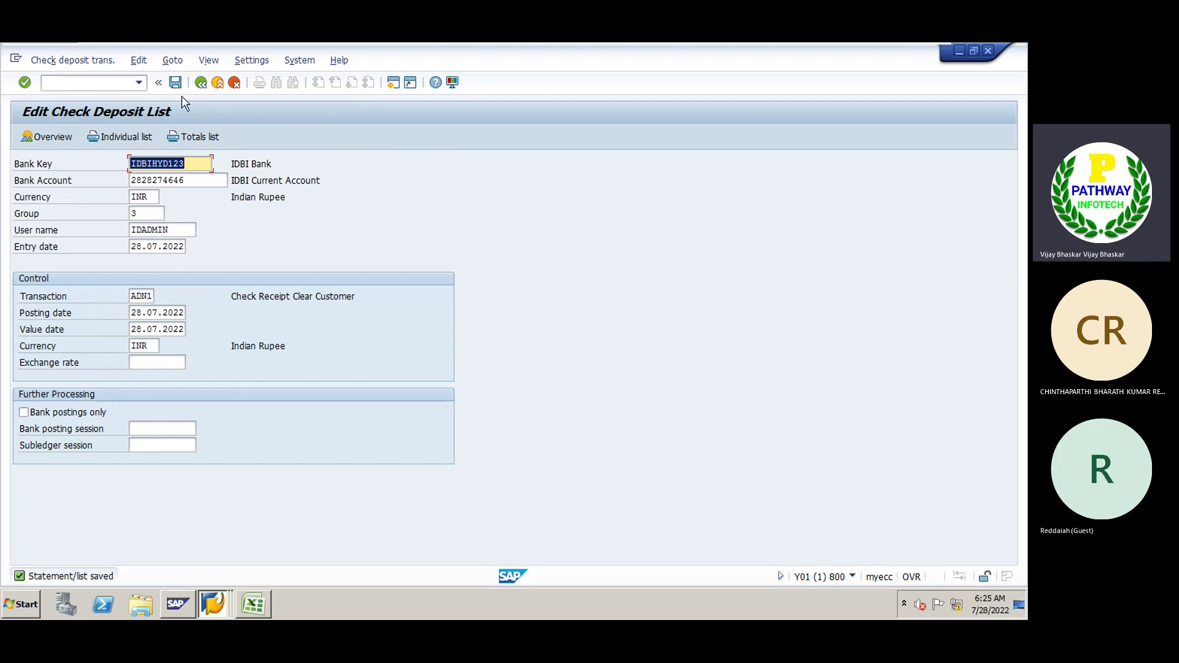
{"action": "left_click", "coordinate": [175, 82]}
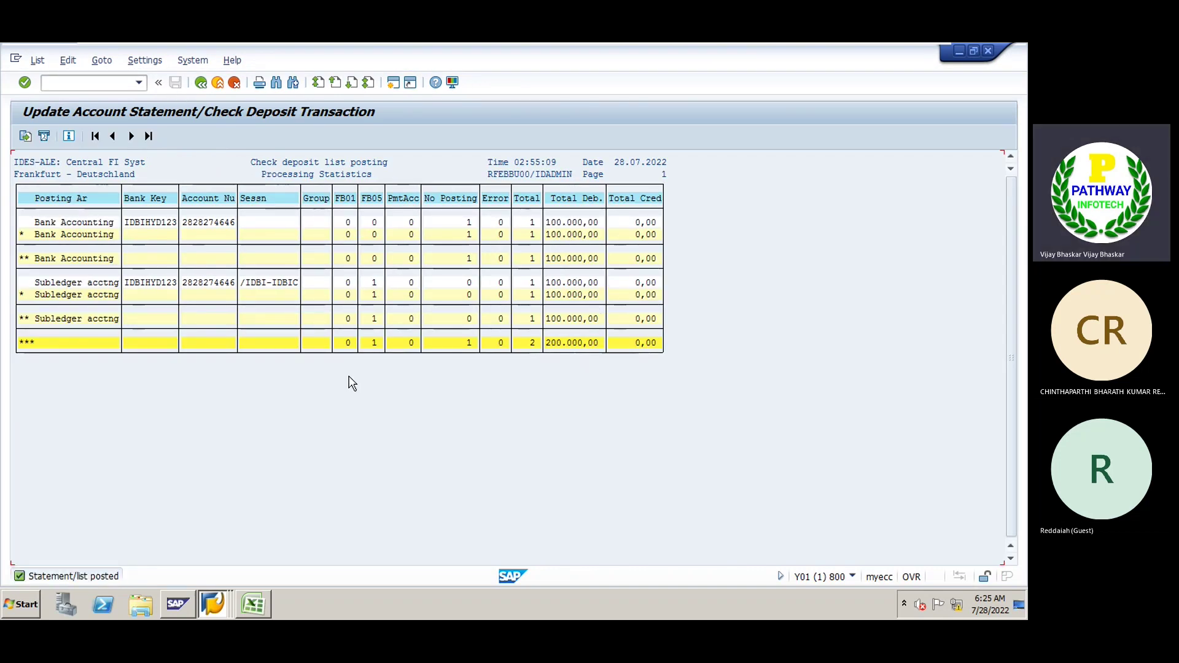
- Open the overview of batch input sessions from the check deposit posting statistics
{"action": "left_click", "coordinate": [192, 60]}
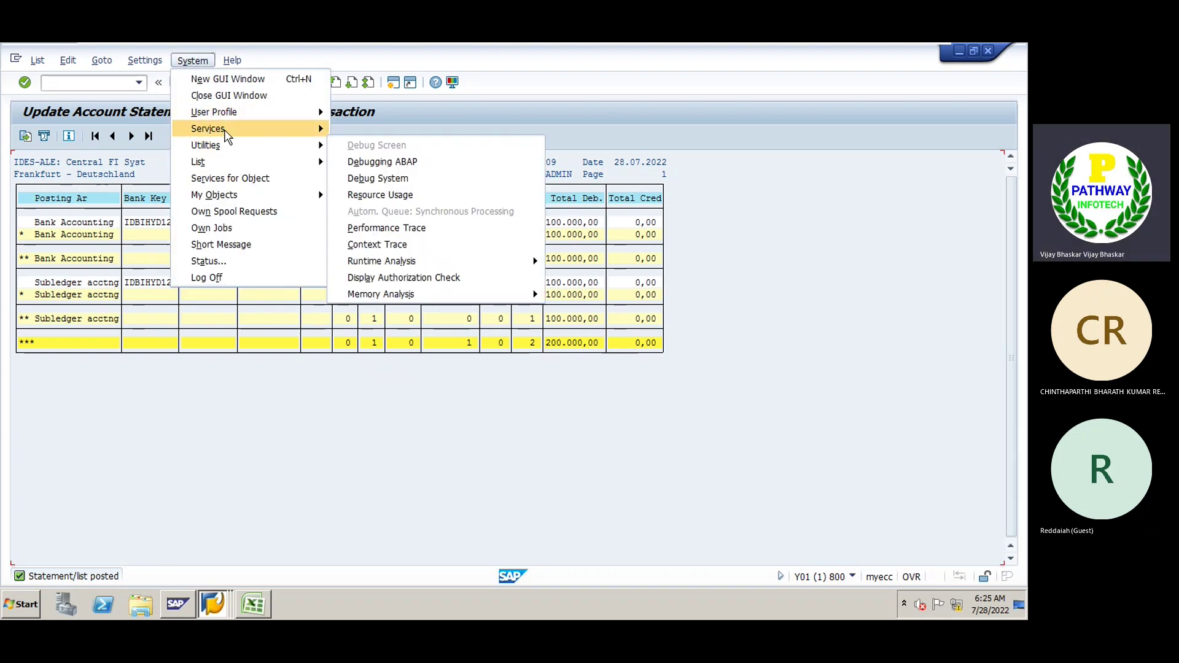
{"action": "mouse_move", "coordinate": [223, 130]}
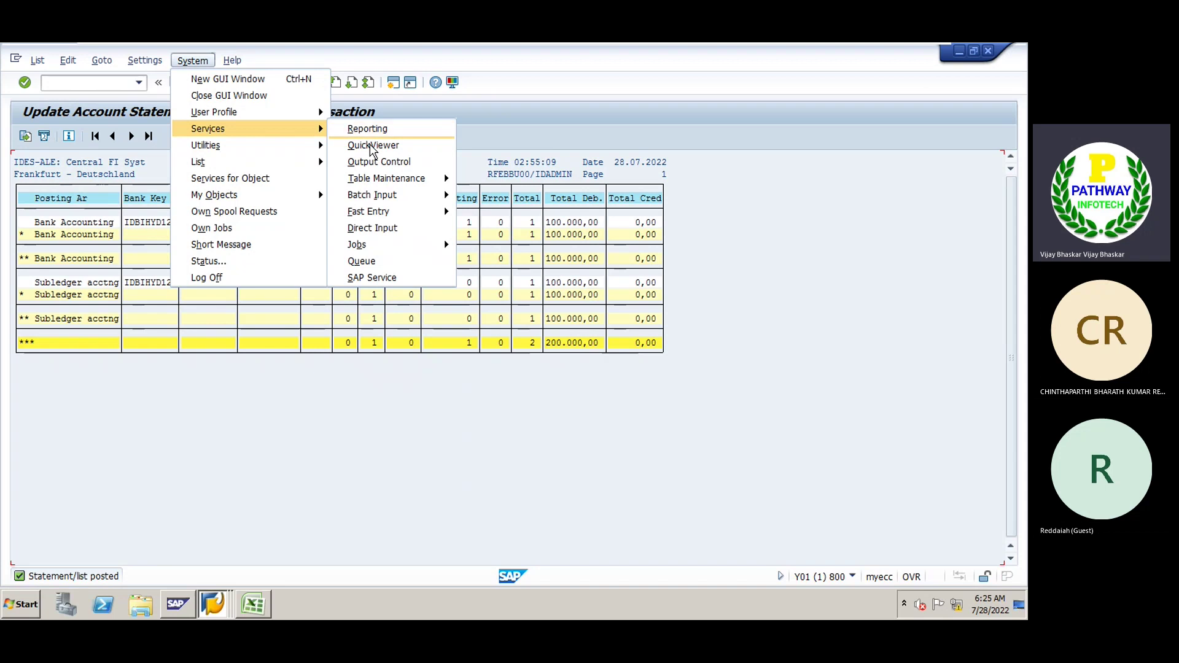
{"action": "mouse_move", "coordinate": [387, 195]}
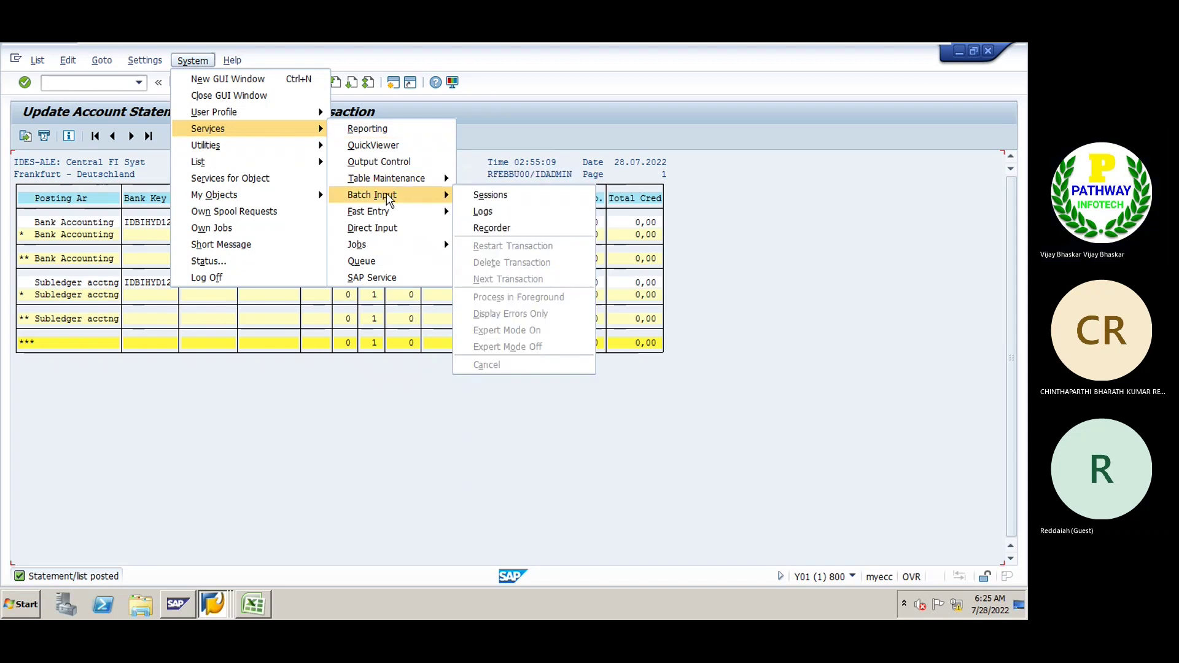
{"action": "left_click", "coordinate": [507, 196]}
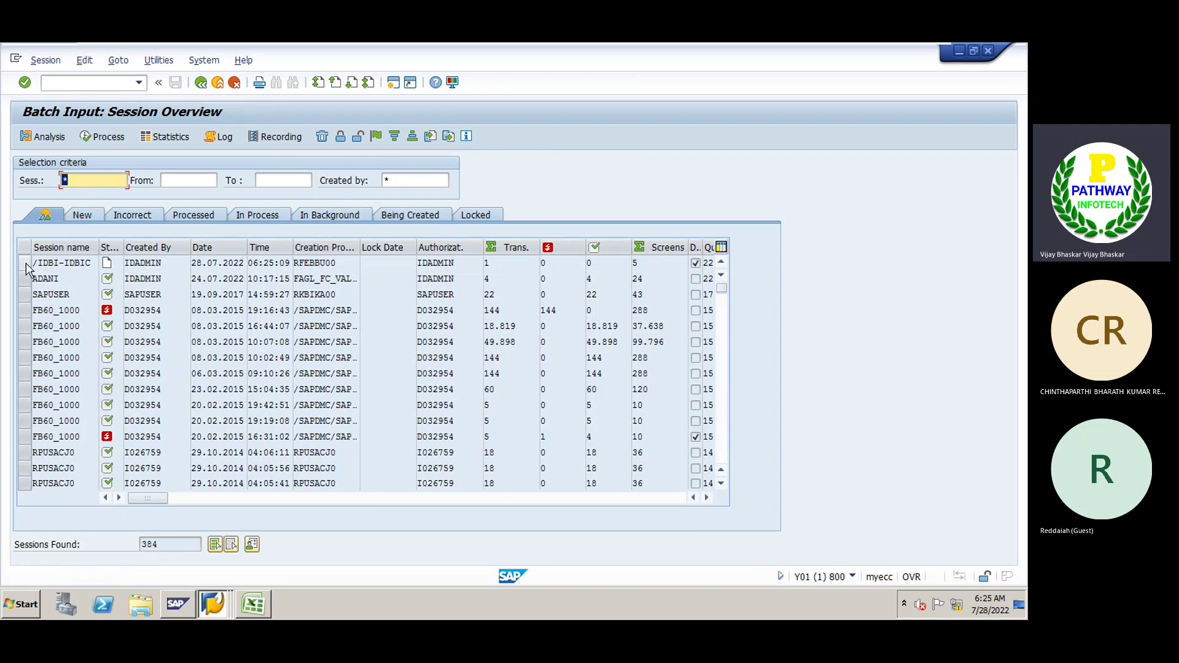
- Process the new batch input session /IDBI-IDBIC in the mode that displays errors only
{"action": "left_click", "coordinate": [25, 263]}
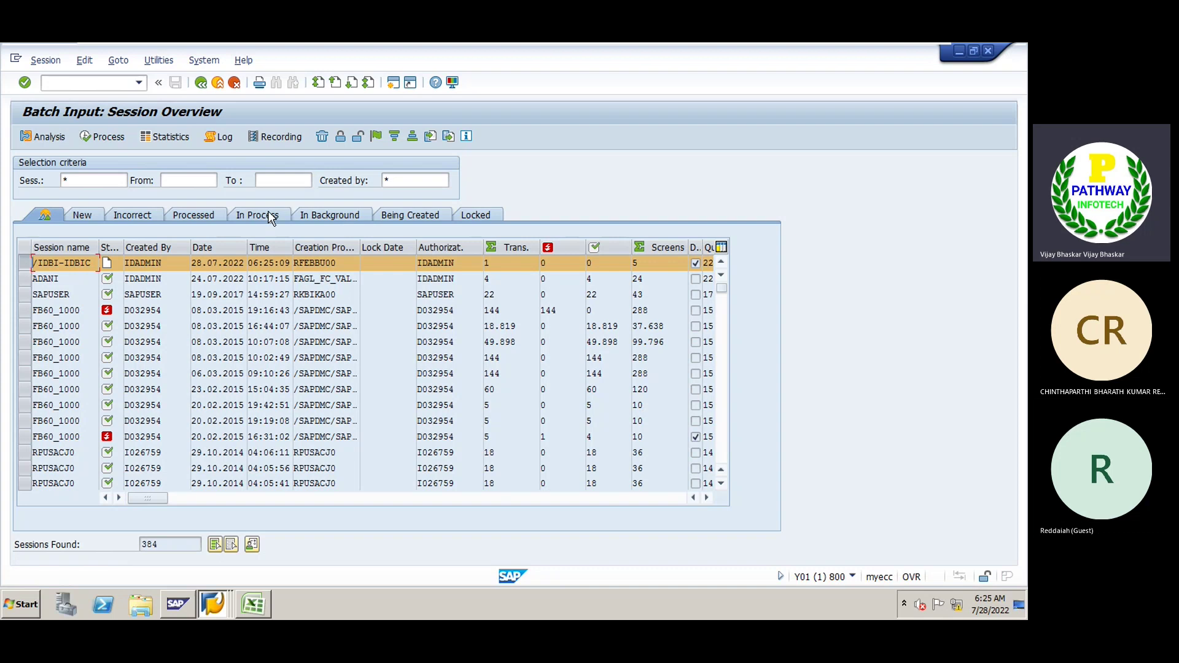
{"action": "left_click", "coordinate": [107, 138]}
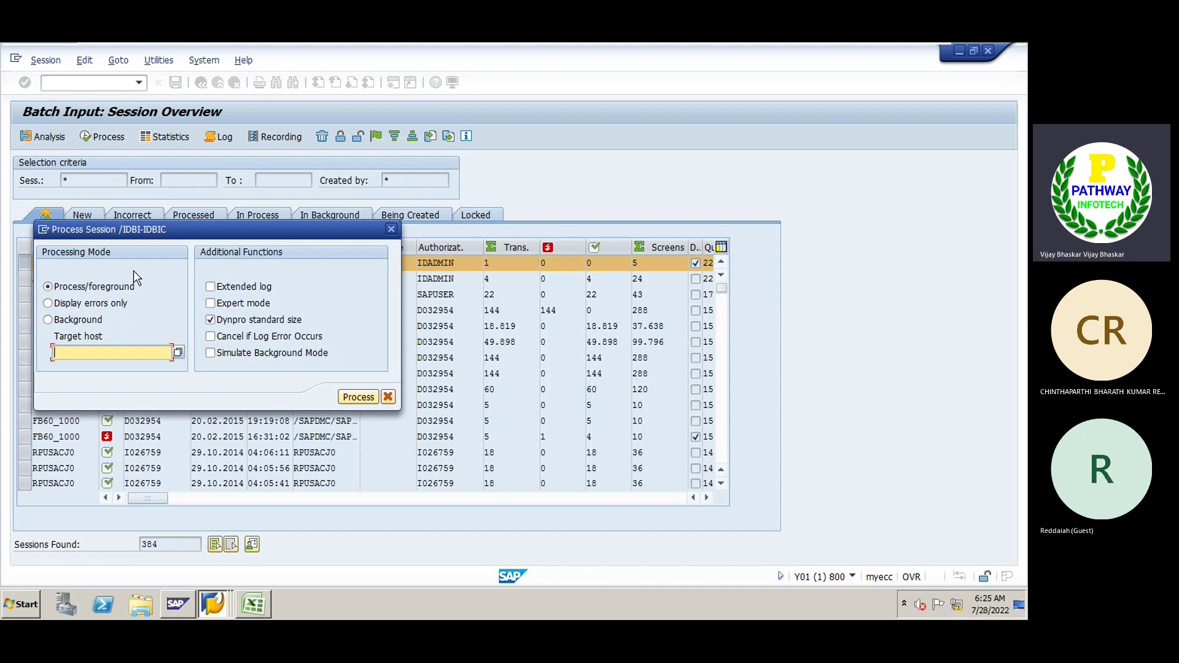
{"action": "left_click", "coordinate": [73, 306]}
{"action": "left_click_drag", "start_coordinate": [143, 228], "coordinate": [457, 183]}
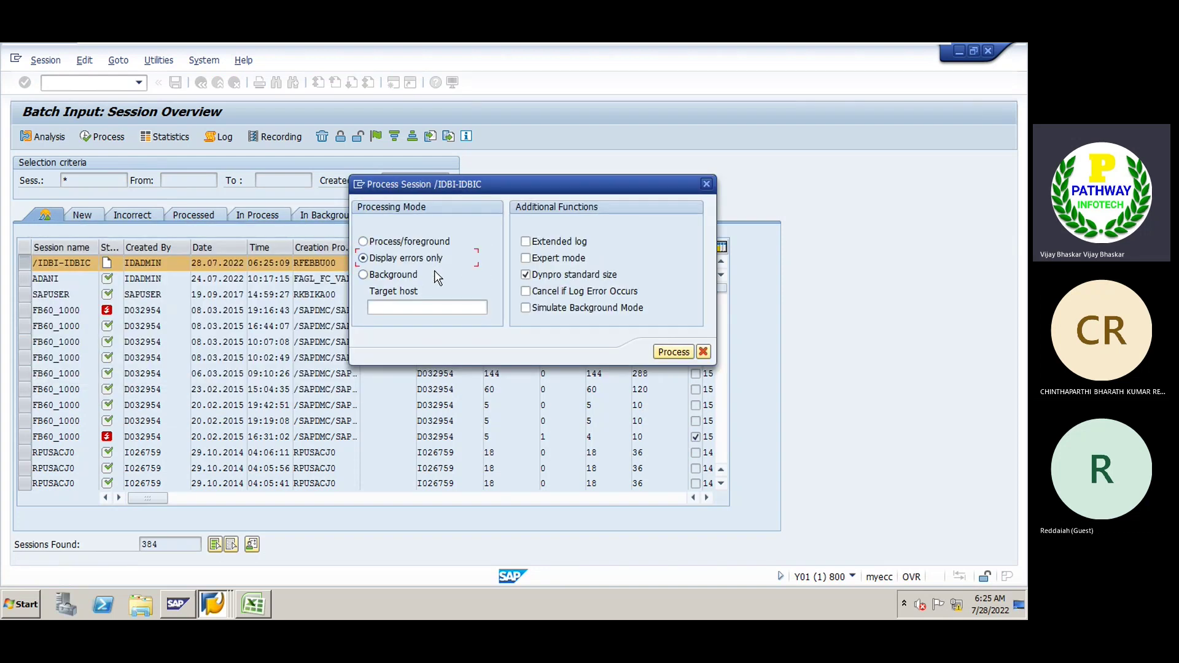
{"action": "left_click", "coordinate": [674, 355]}
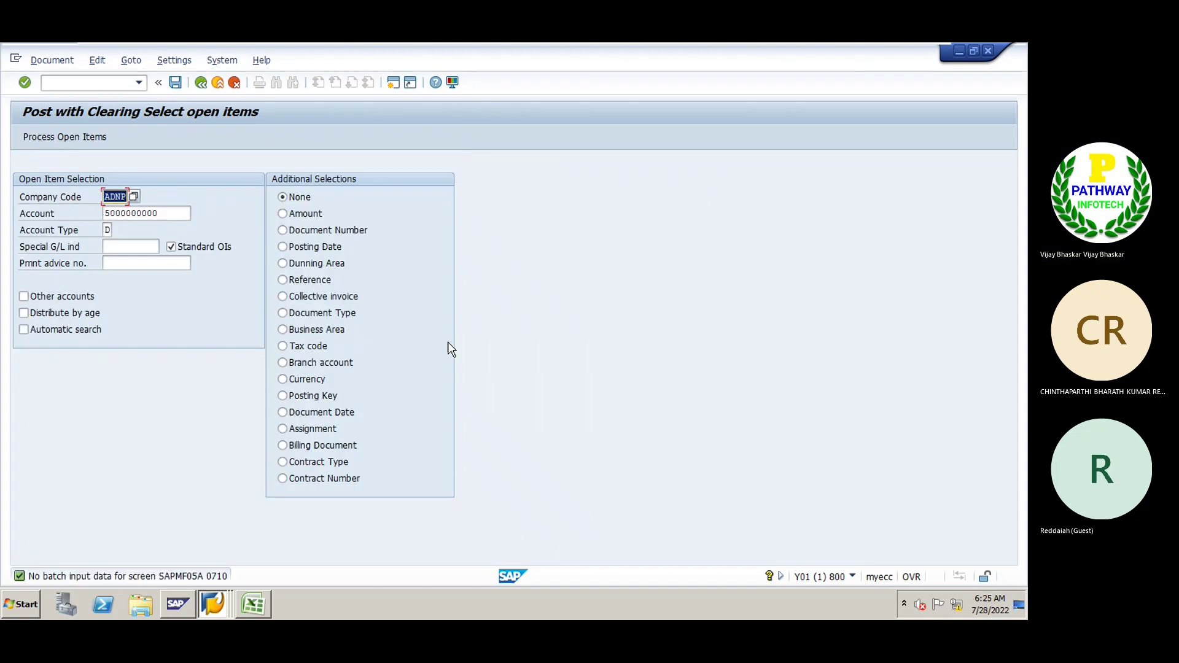
- Process the customer's open items and activate the 100.000,00 INR invoice 7006 for clearing against the check deposit
{"action": "left_click", "coordinate": [69, 138]}
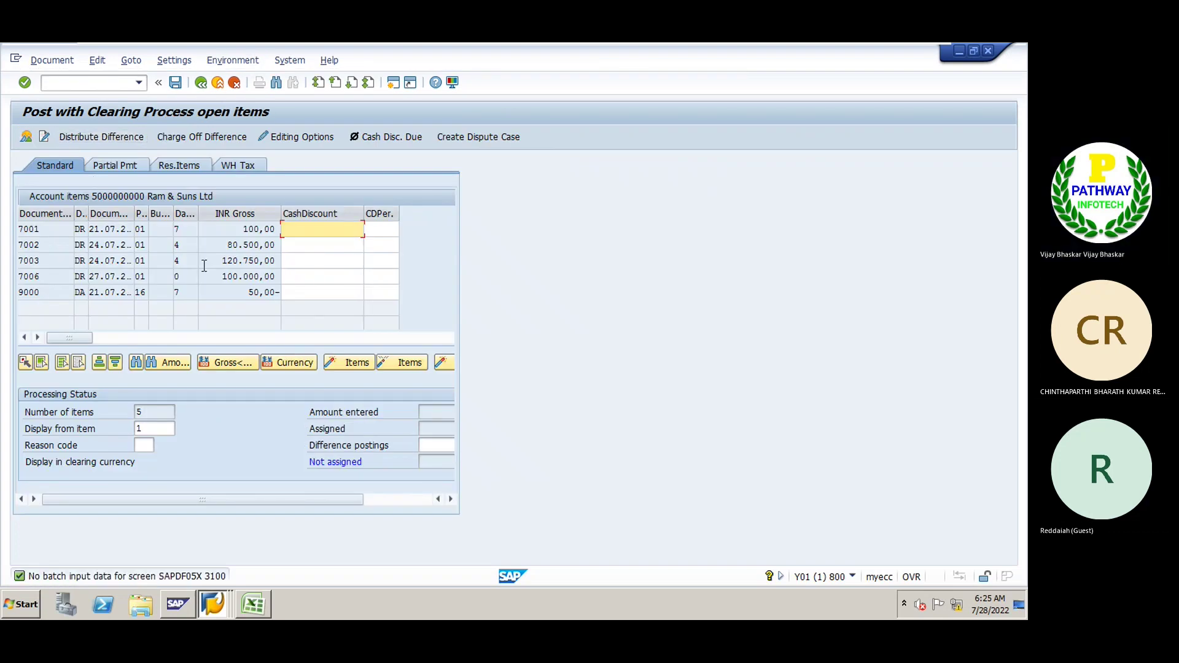
{"action": "double_click", "coordinate": [241, 277]}
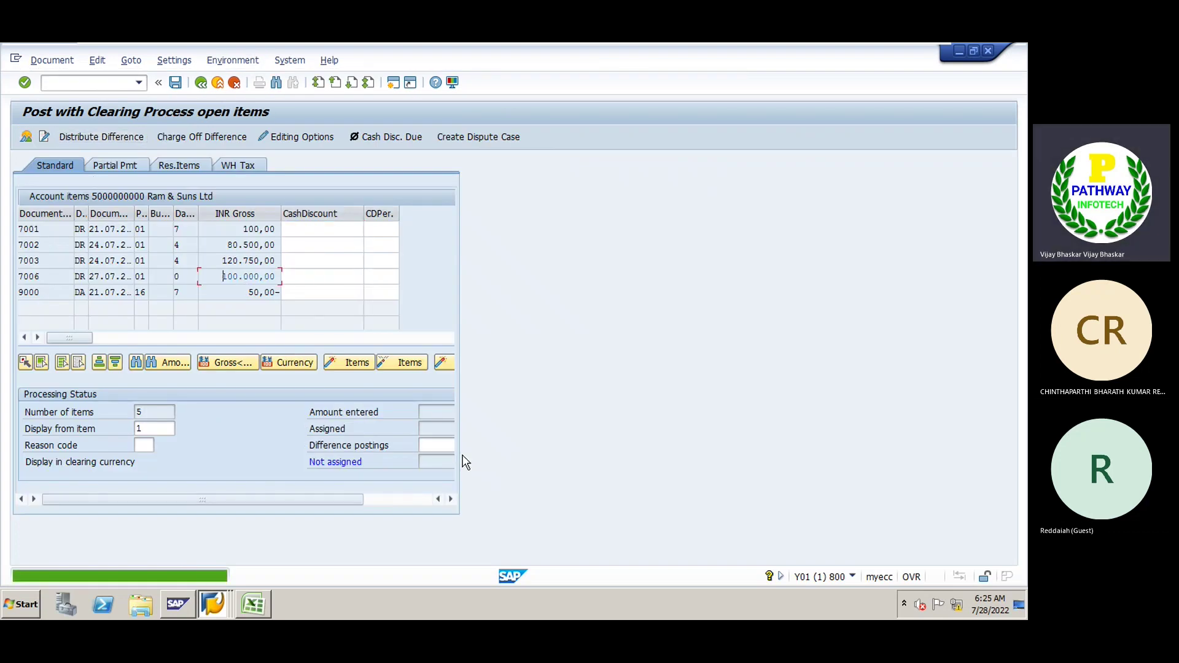
{"action": "left_click", "coordinate": [418, 500]}
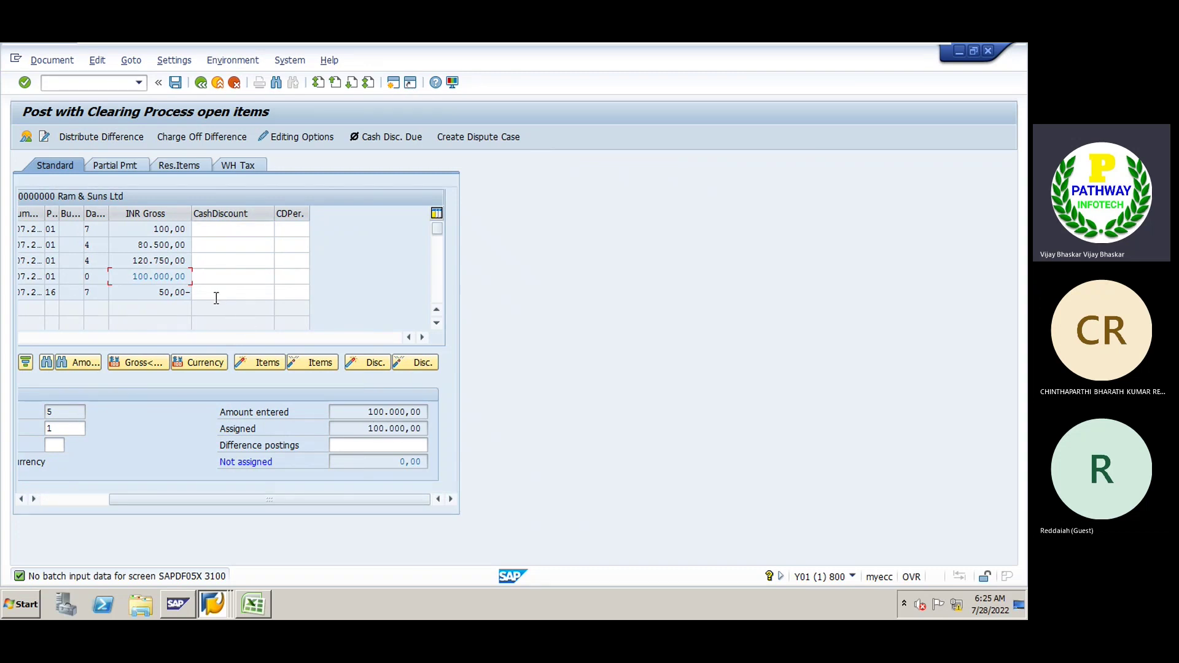
- Simulate and post the clearing document, and return to the batch input session overview
{"action": "left_click", "coordinate": [52, 61]}
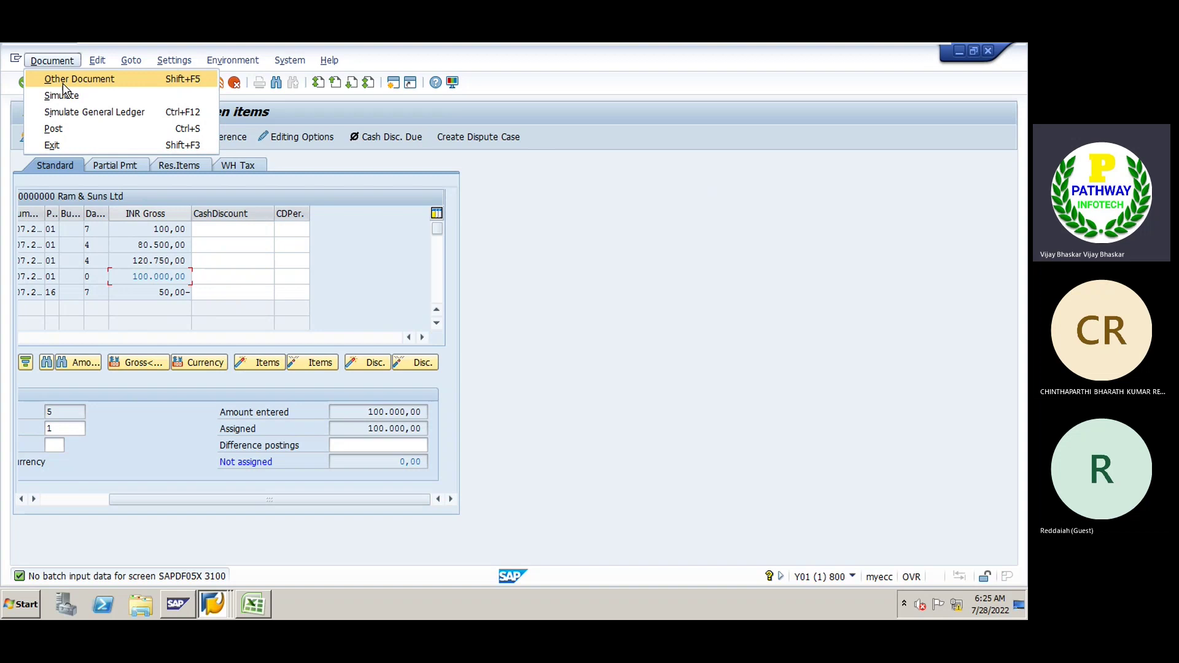
{"action": "left_click", "coordinate": [72, 112]}
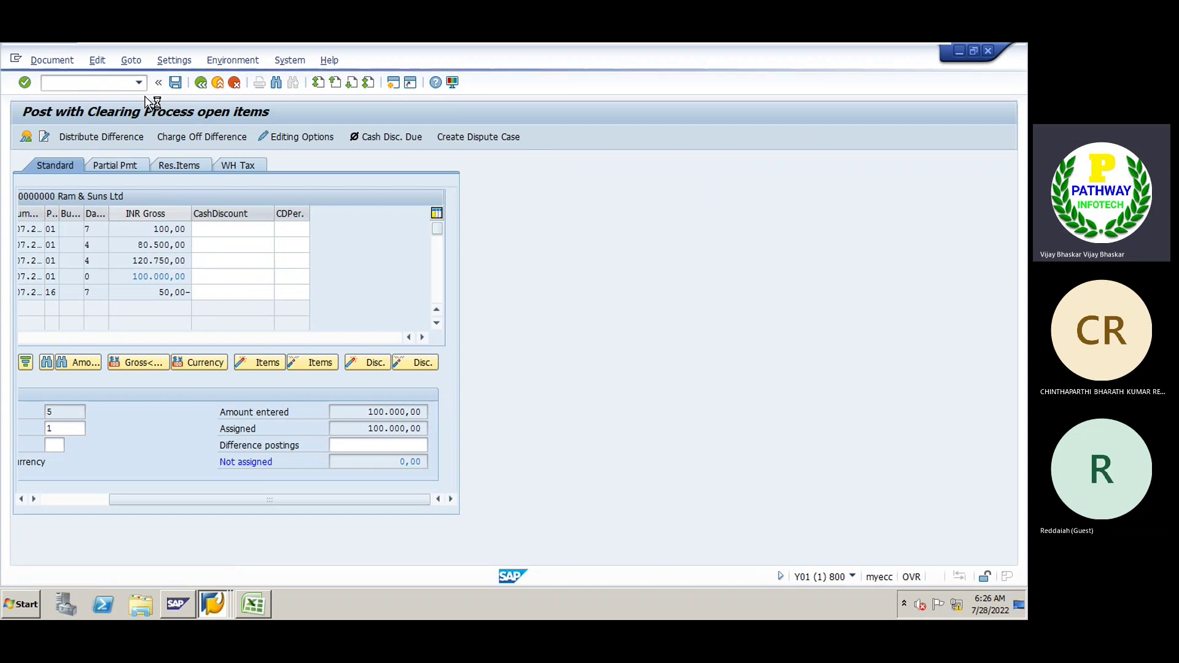
{"action": "left_click", "coordinate": [200, 83]}
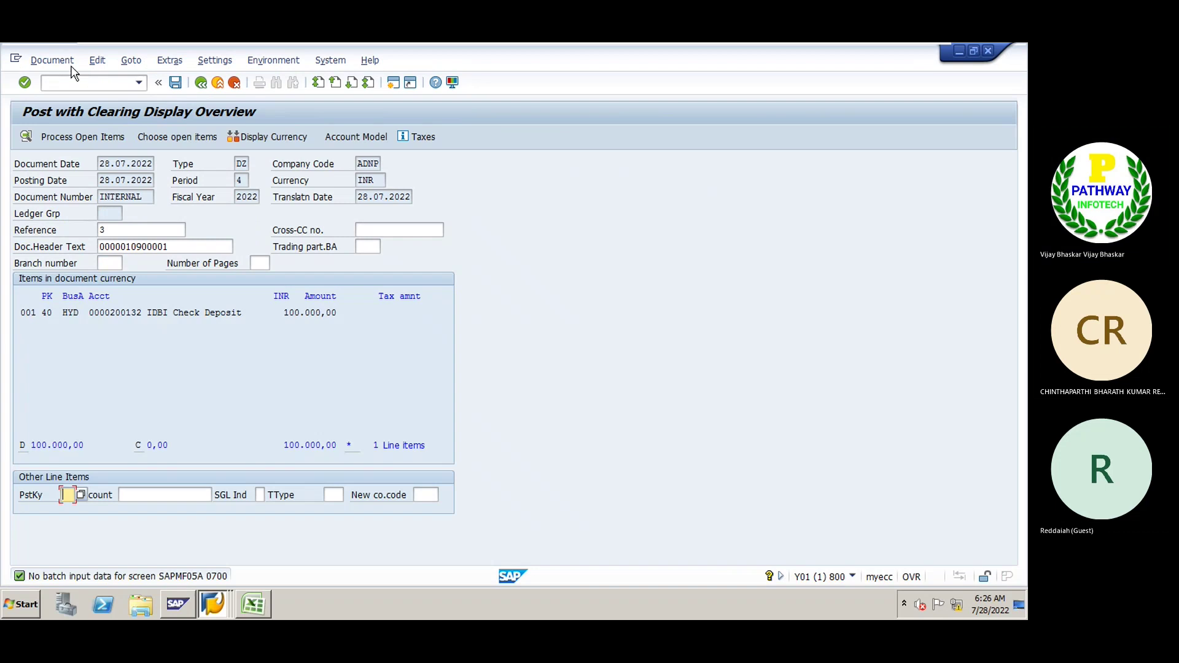
{"action": "left_click", "coordinate": [63, 60]}
{"action": "left_click", "coordinate": [69, 127]}
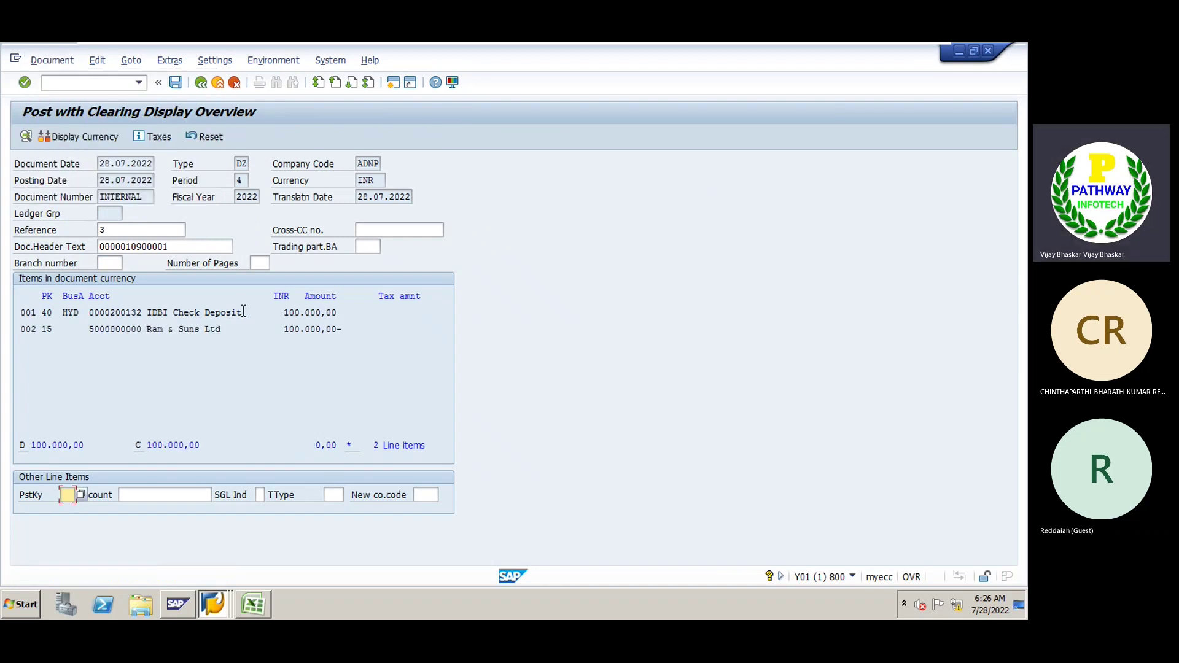
{"action": "left_click", "coordinate": [178, 85]}
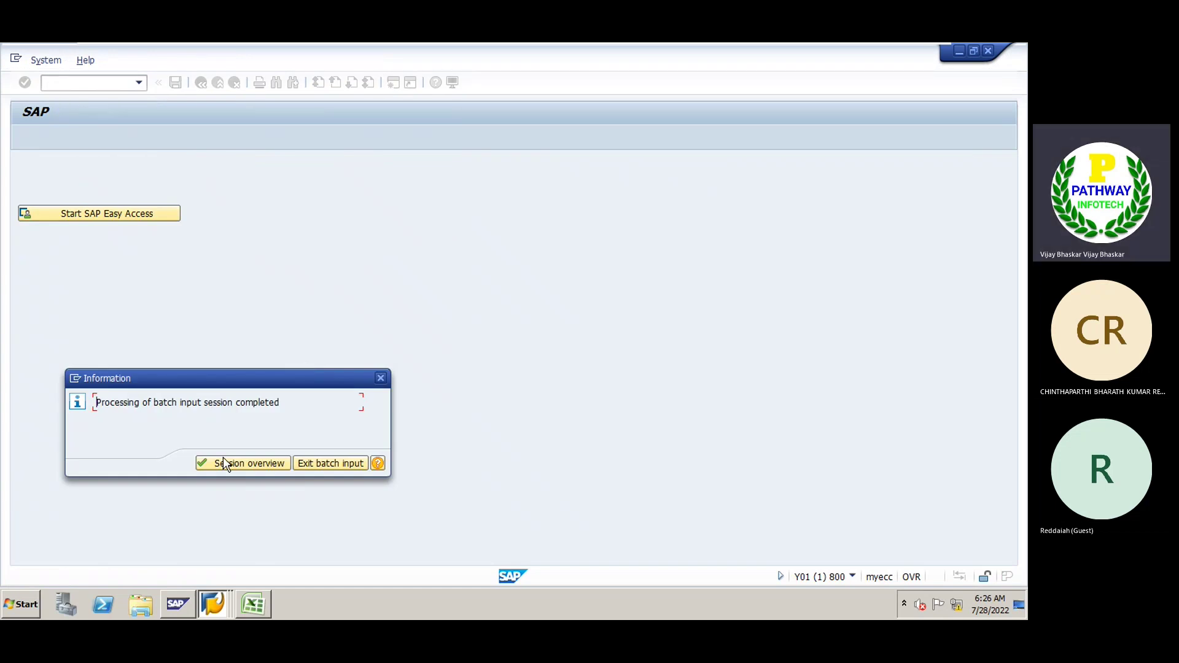
{"action": "left_click", "coordinate": [226, 466]}
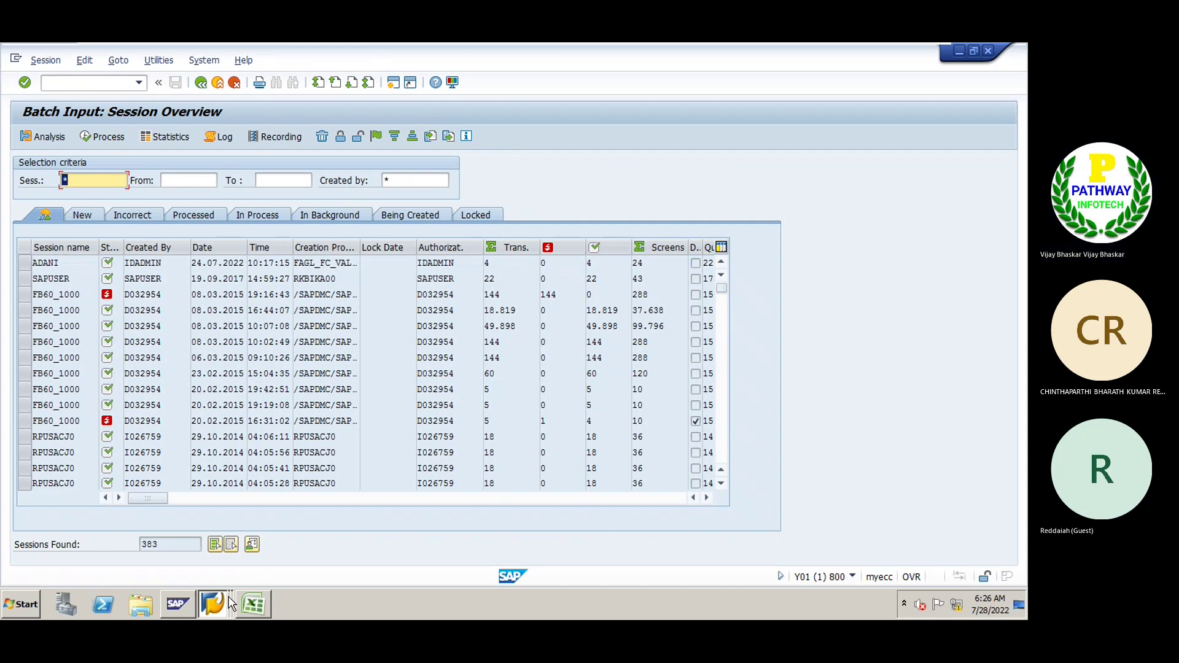
- Switch to the SAP session showing Delete Buffer and start the Customer Line Item Display transaction there
{"action": "left_click", "coordinate": [214, 604]}
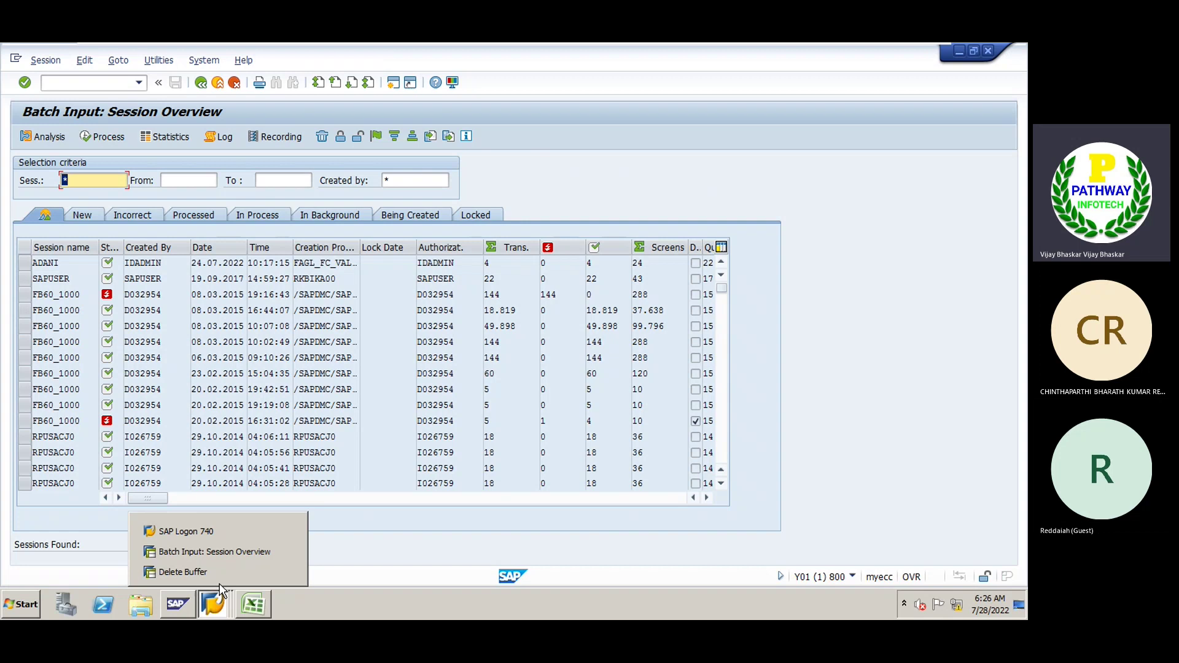
{"action": "left_click", "coordinate": [192, 571]}
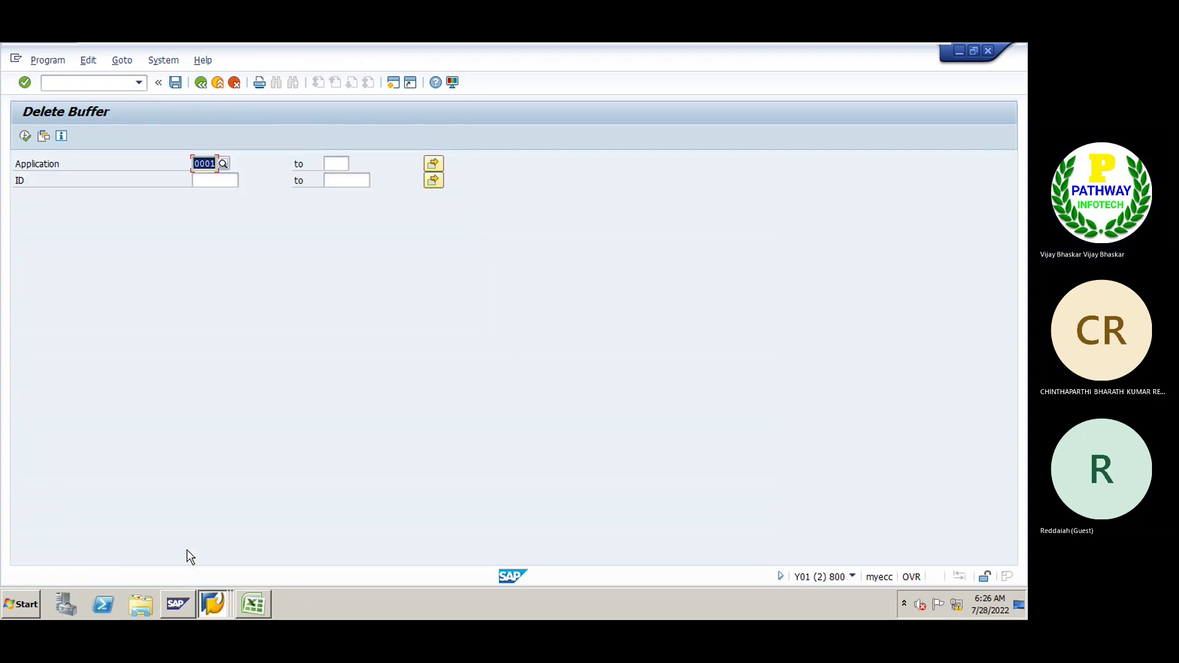
{"action": "left_click", "coordinate": [97, 84]}
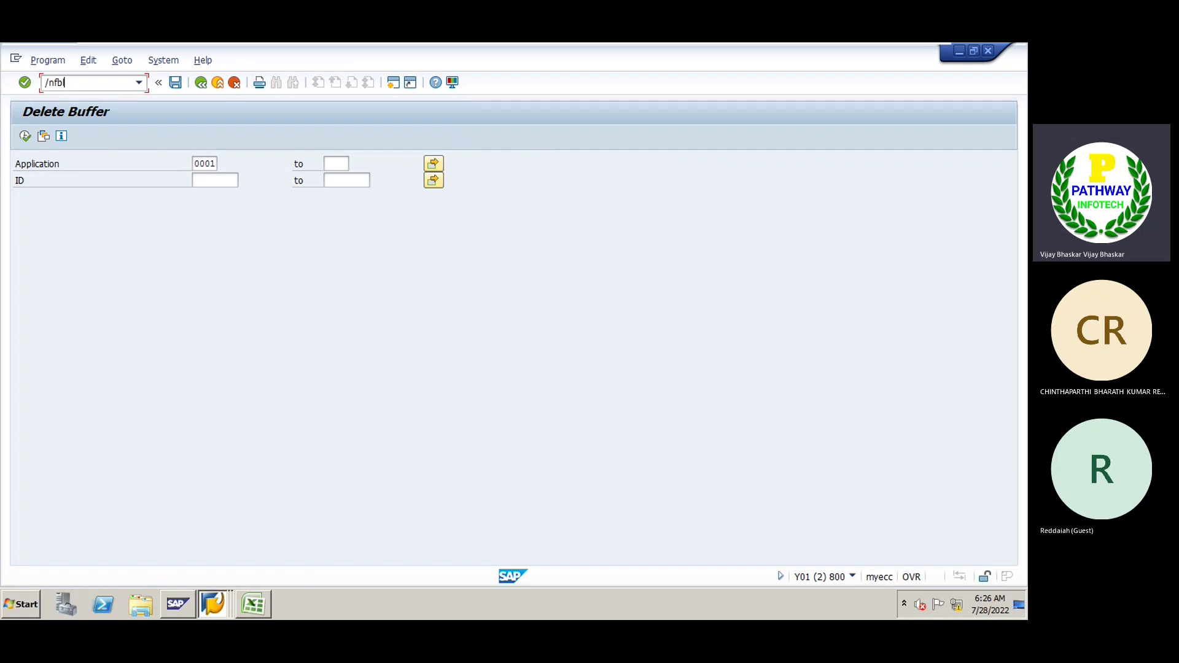
{"action": "key", "text": "Return"}
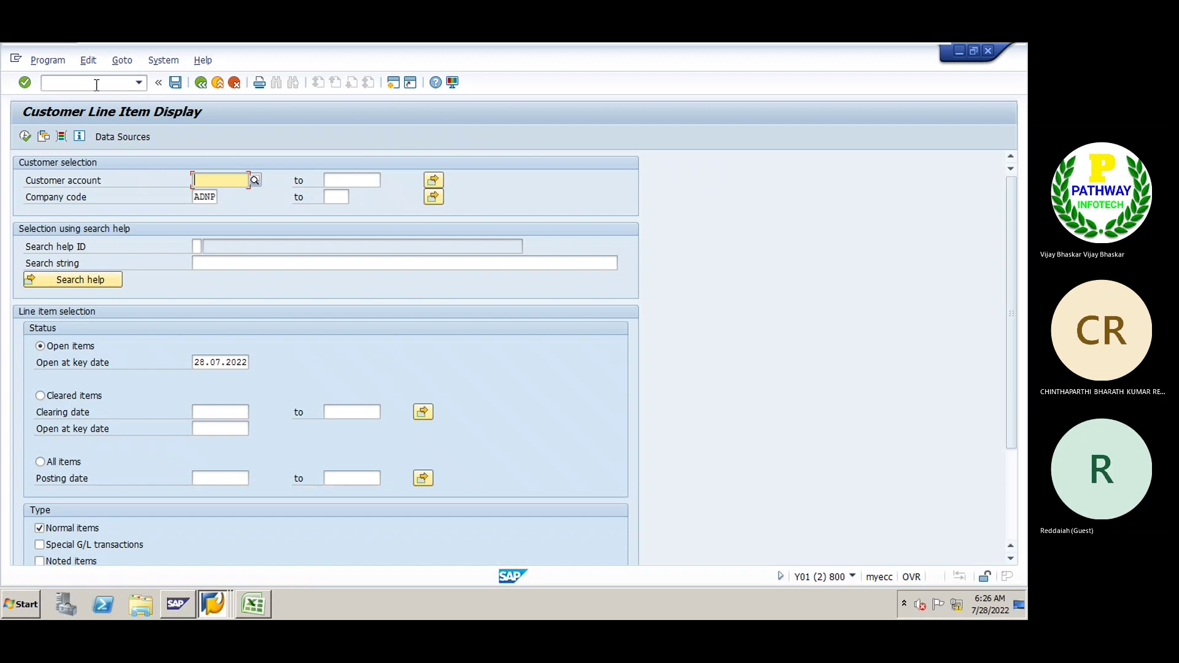
- Enter the account number of Ram & Suns Ltd and list its cleared items in company code ADNP
{"action": "left_click", "coordinate": [198, 178]}
{"action": "left_click", "coordinate": [216, 193]}
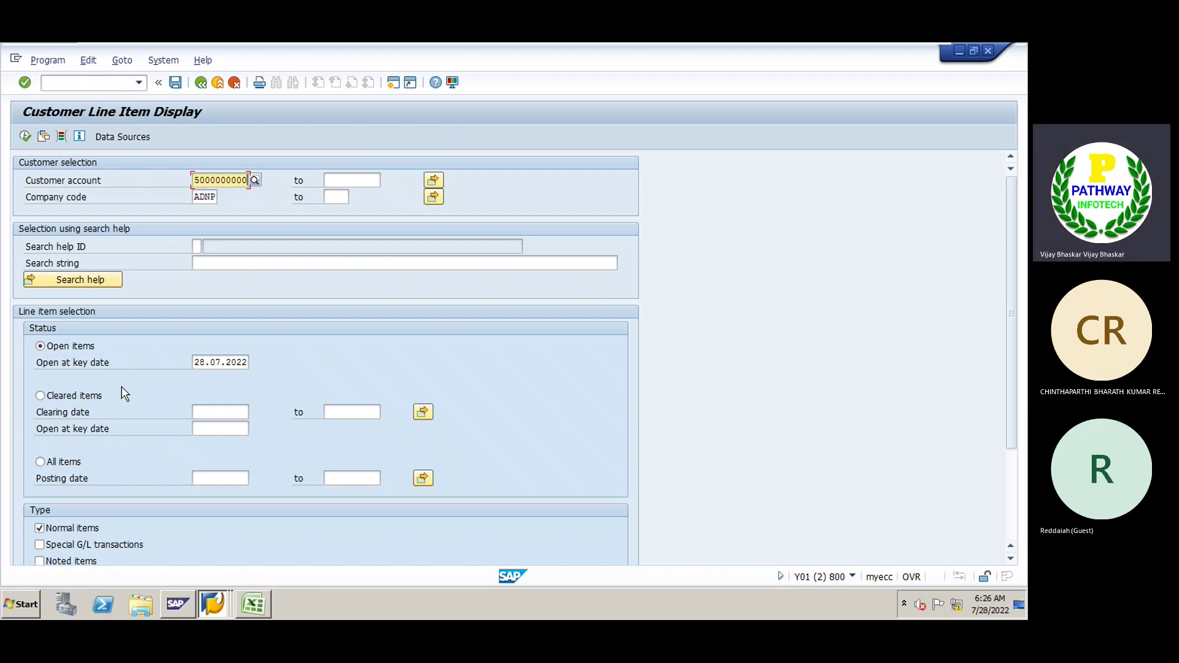
{"action": "left_click", "coordinate": [56, 397]}
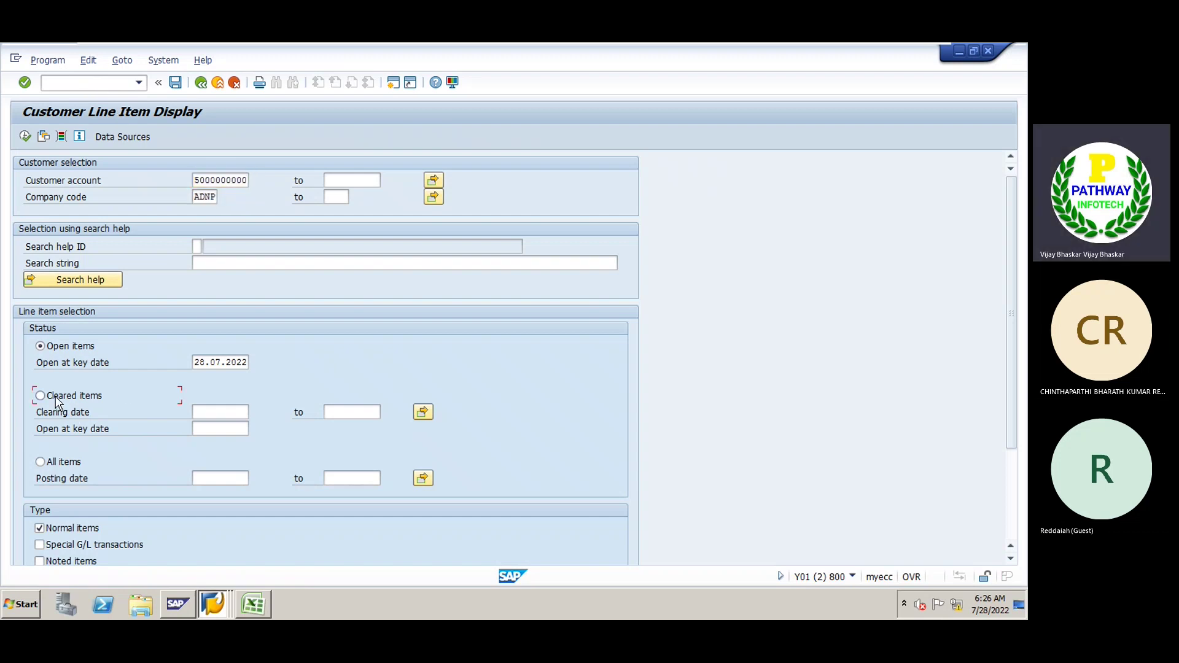
{"action": "left_click", "coordinate": [25, 133]}
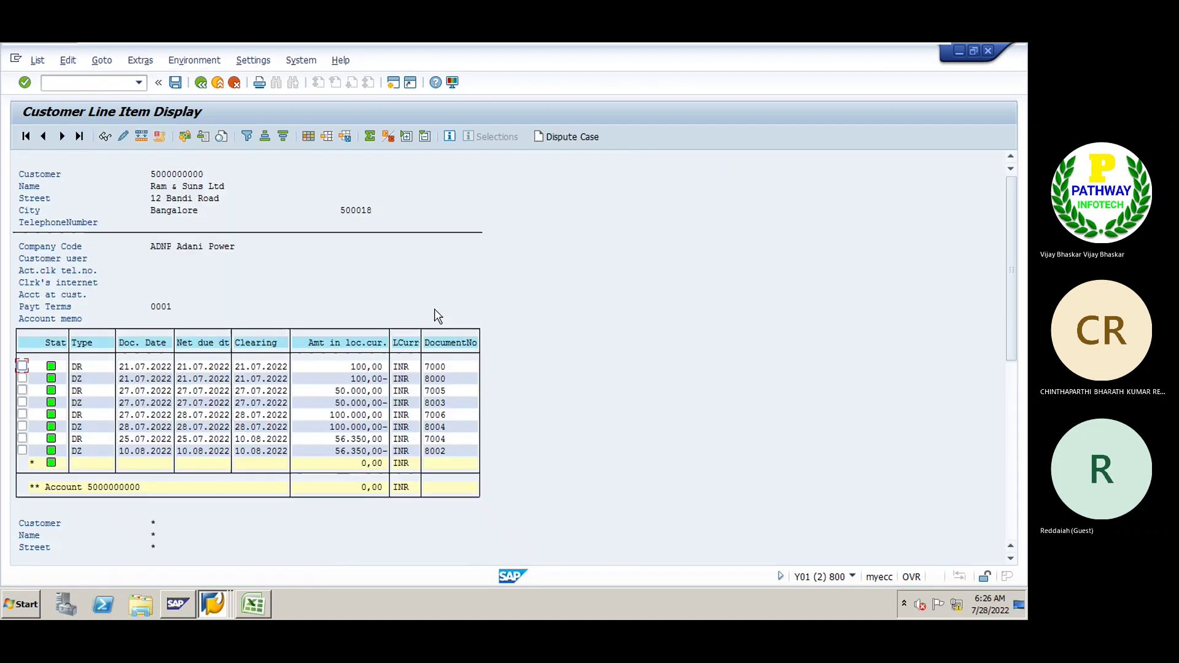
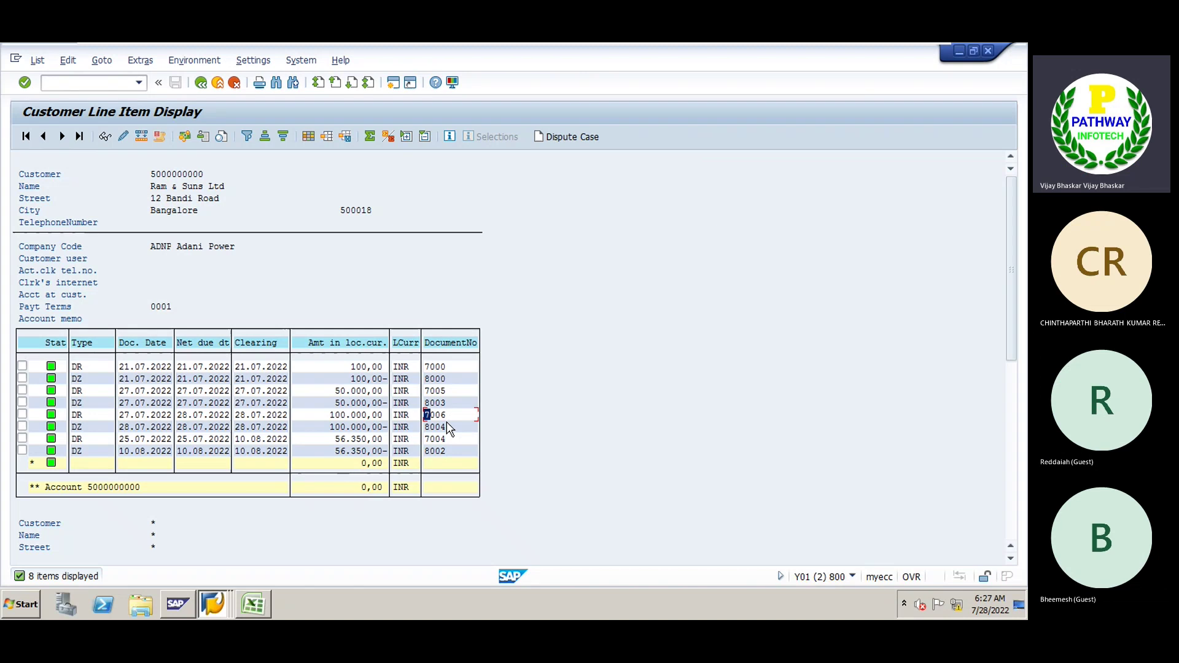
- Switch to the Microsoft Teams meeting, admit the guest waiting in the lobby, and return to the IGR_ECC EHP7 virtual machine
{"action": "mouse_move", "coordinate": [903, 44]}
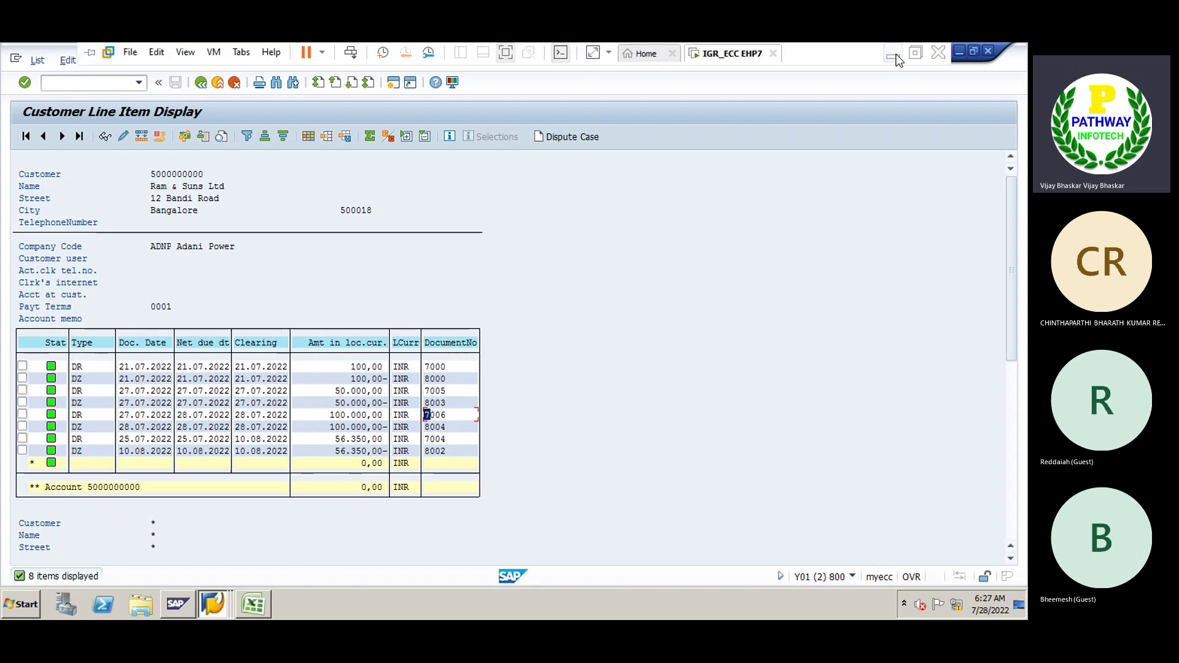
{"action": "left_click", "coordinate": [895, 54]}
{"action": "mouse_move", "coordinate": [529, 604]}
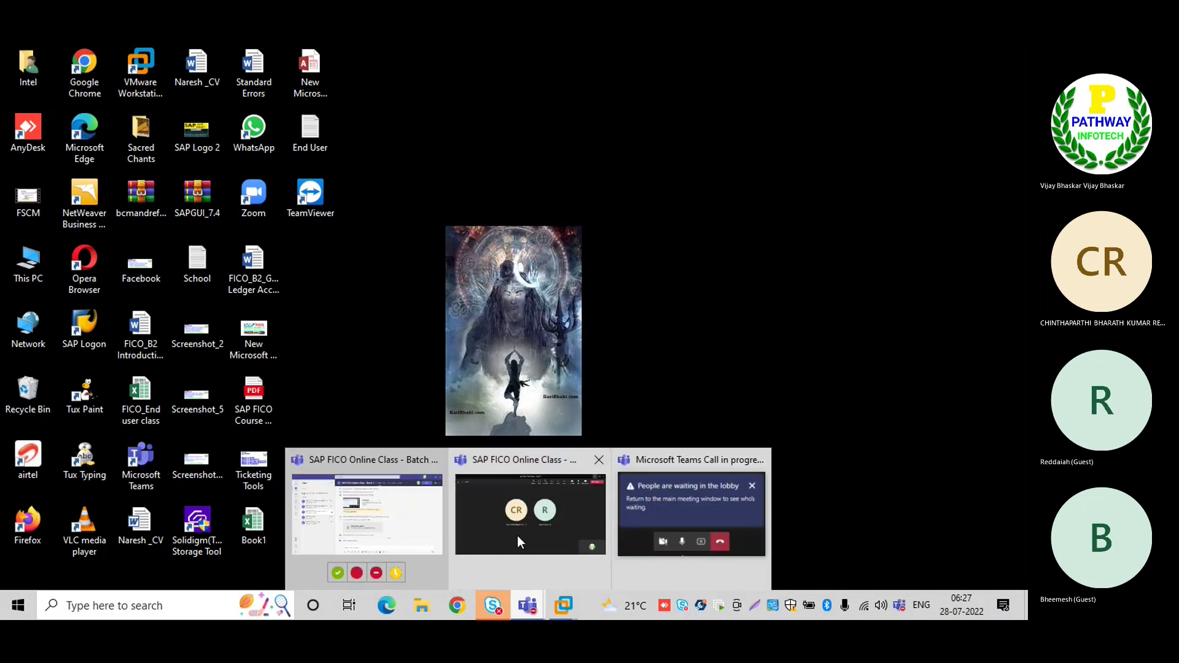
{"action": "left_click", "coordinate": [517, 535]}
{"action": "left_click", "coordinate": [595, 416]}
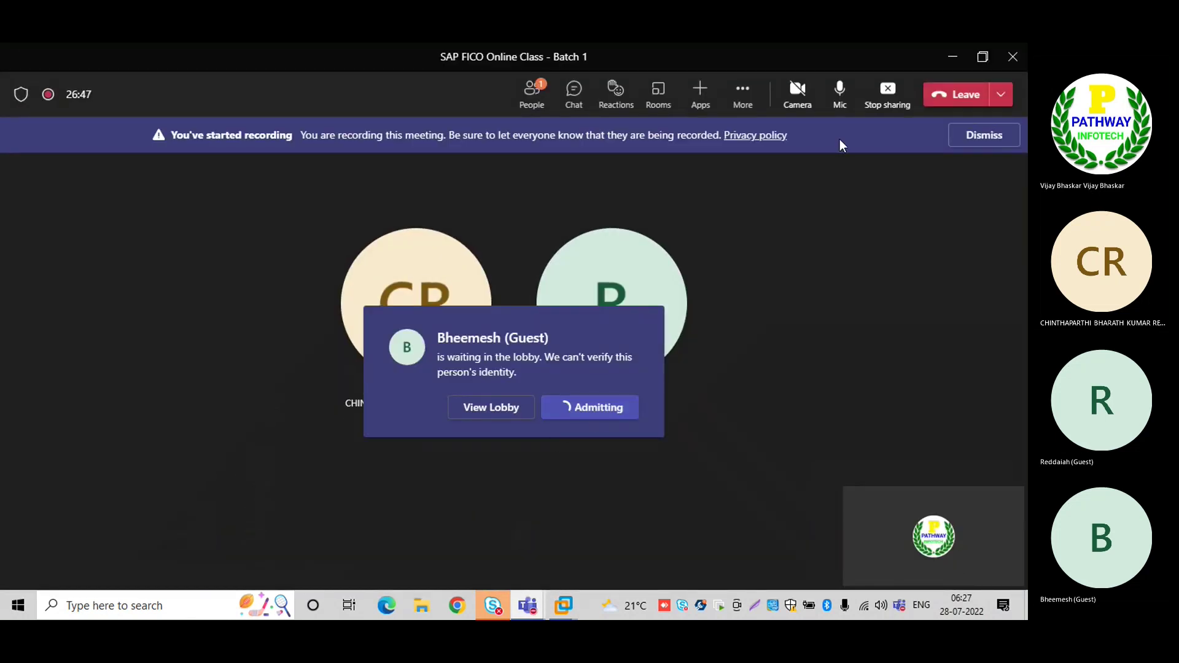
{"action": "left_click", "coordinate": [569, 598]}
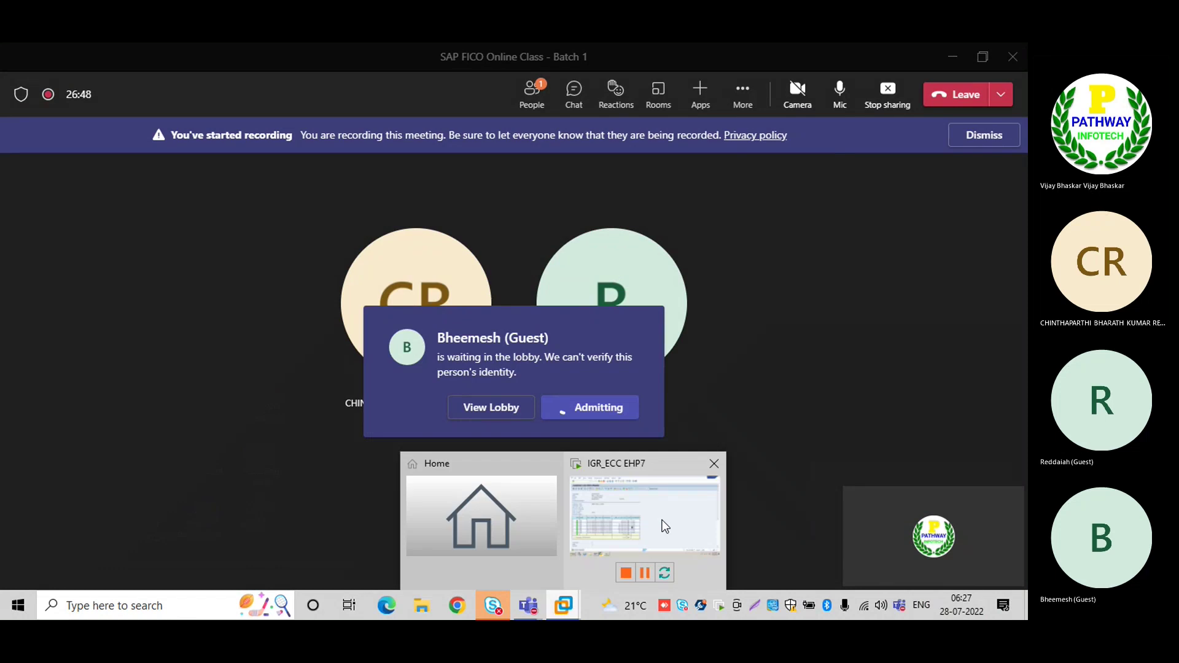
{"action": "left_click", "coordinate": [645, 531]}
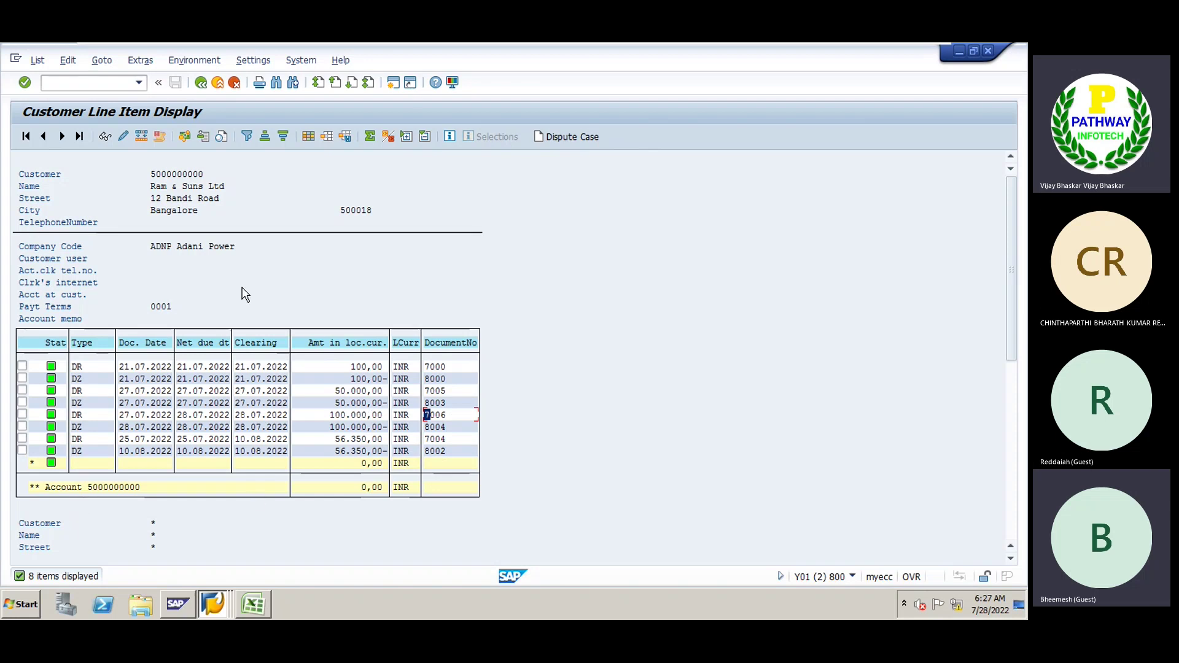
- Display the whole document for incoming payment 8004 and examine its IDBI Check Deposit and Ram & Suns Ltd line items
{"action": "mouse_move", "coordinate": [256, 603]}
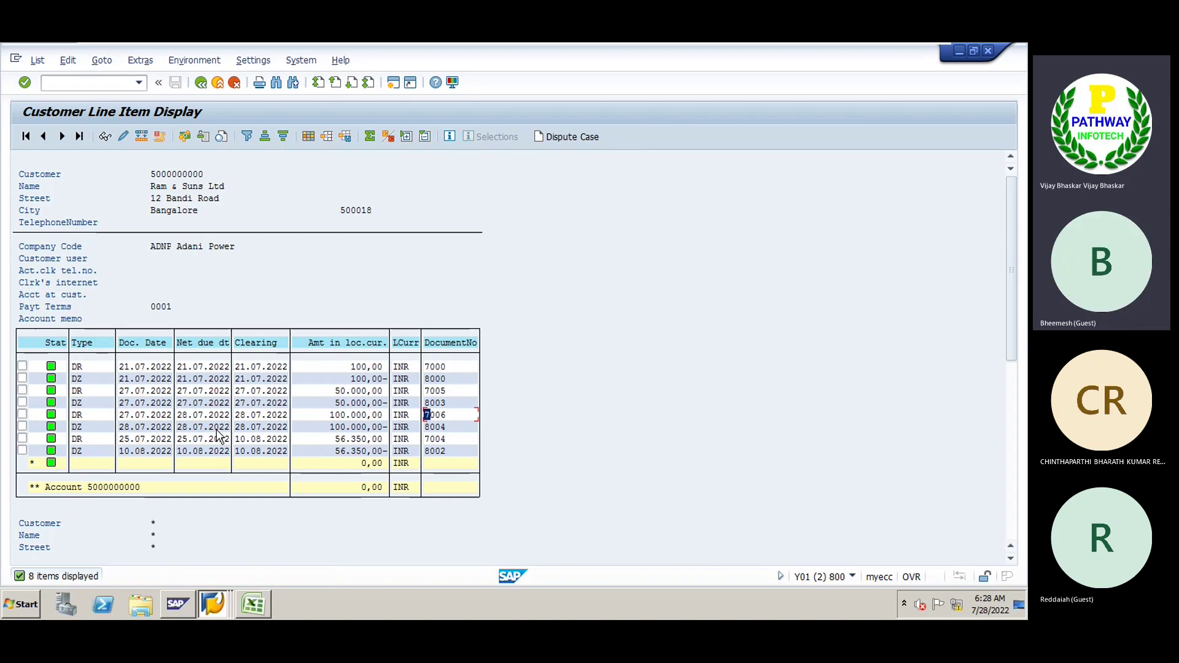
{"action": "double_click", "coordinate": [156, 428]}
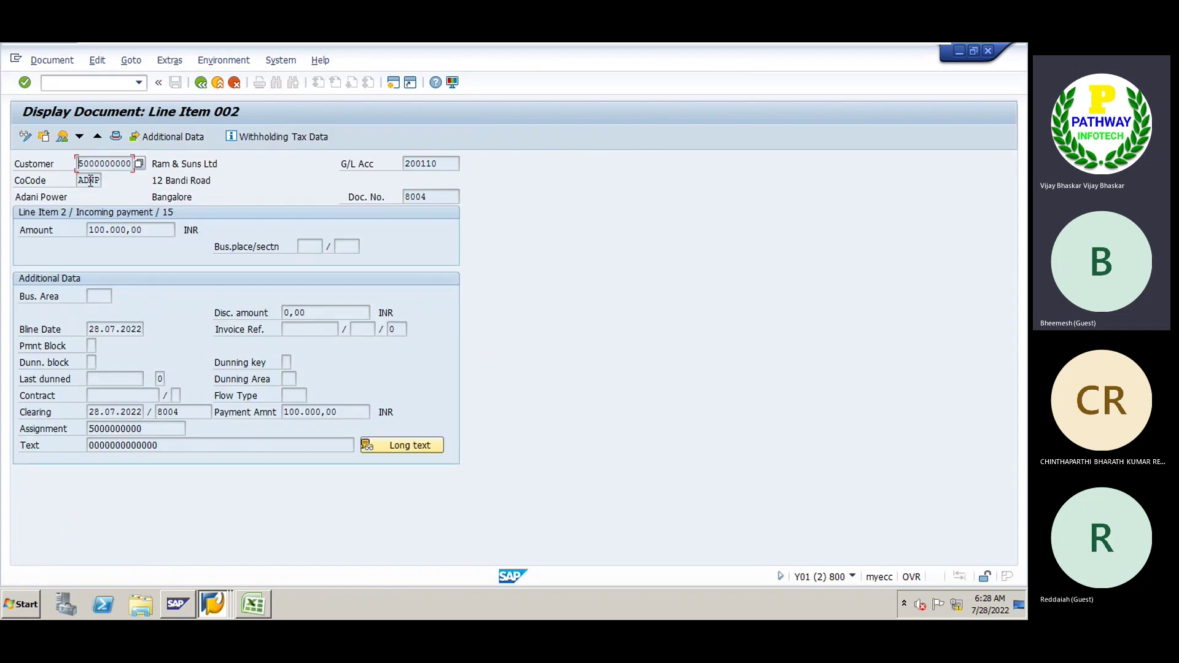
{"action": "left_click", "coordinate": [62, 137]}
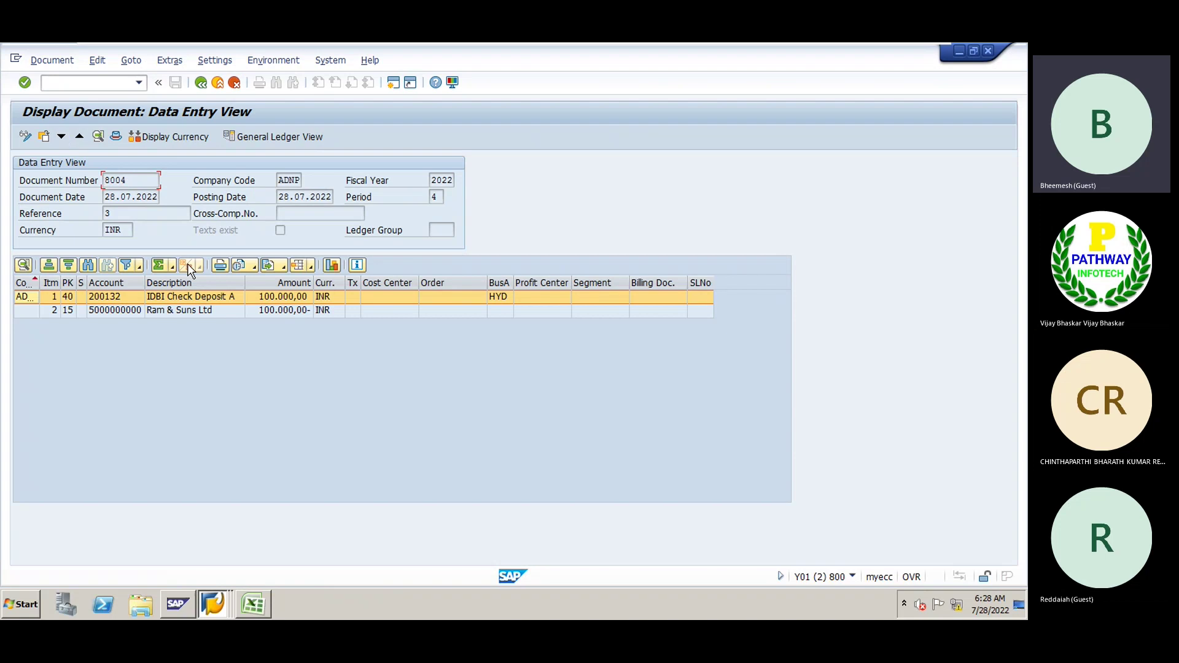
{"action": "left_click", "coordinate": [219, 297]}
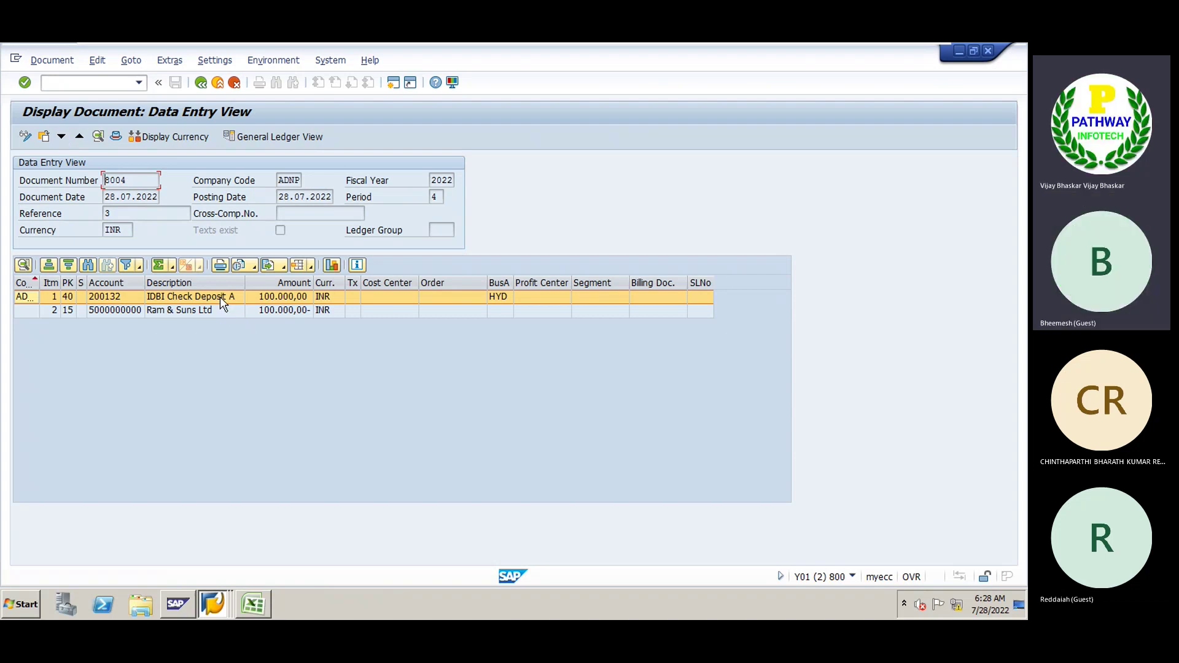
{"action": "left_click", "coordinate": [189, 312]}
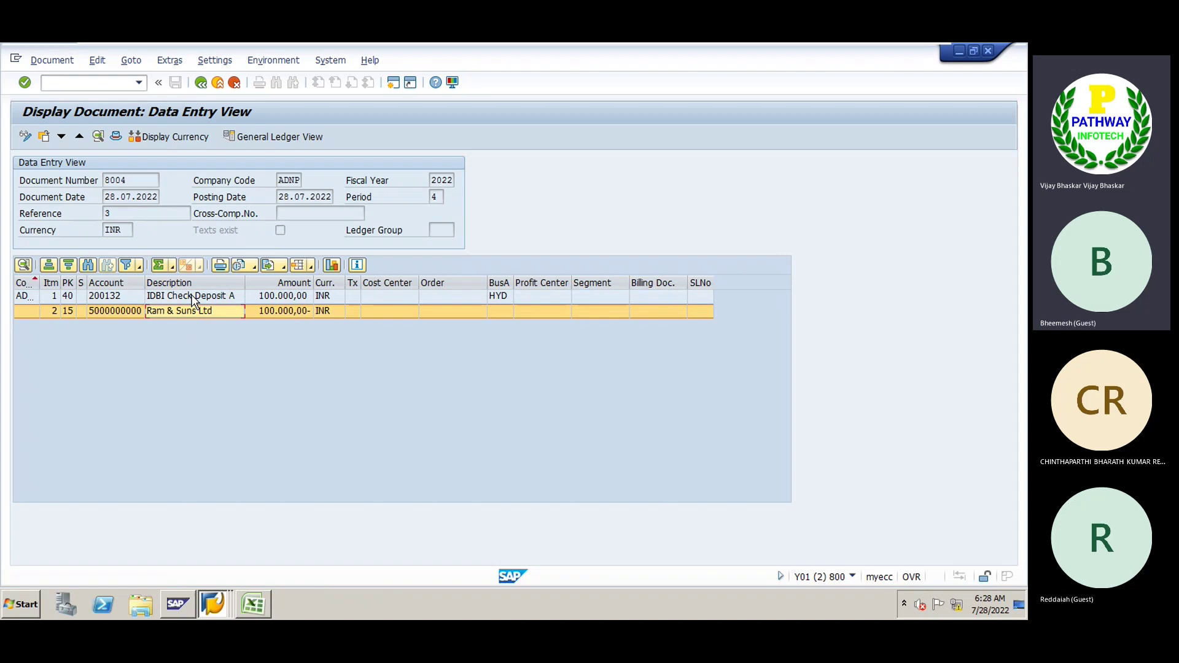
{"action": "left_click", "coordinate": [194, 297]}
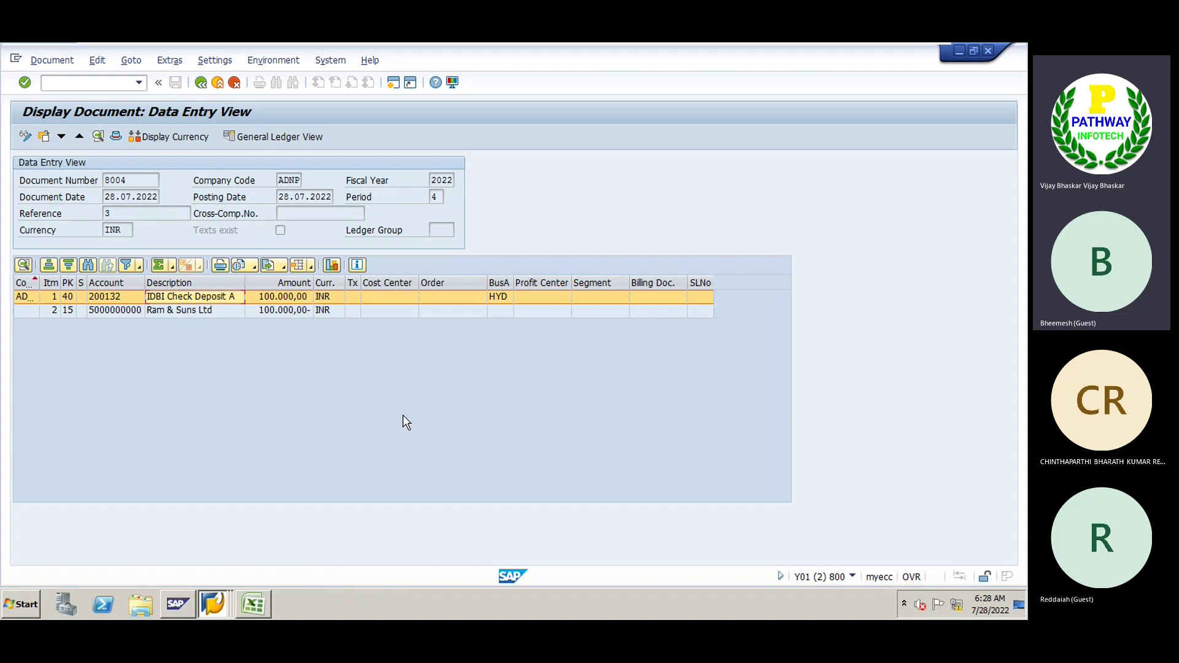
{"action": "left_click", "coordinate": [191, 312]}
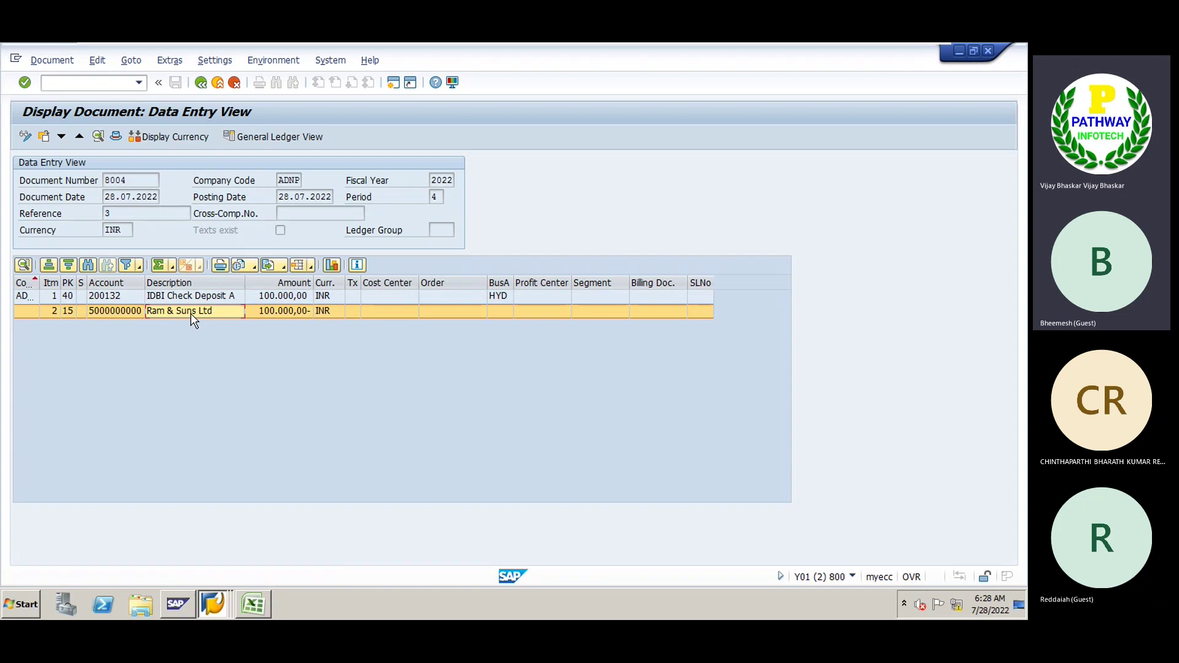
{"action": "left_click", "coordinate": [187, 299]}
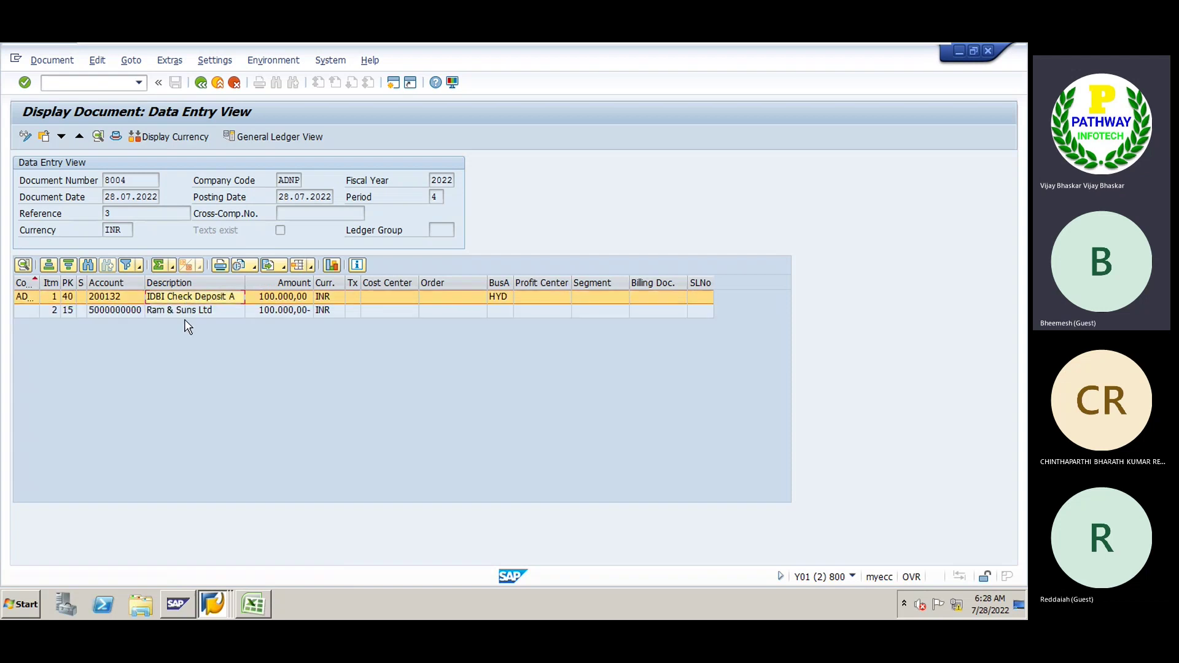
- Switch to the SAP session showing Batch Input: Session Overview and start transaction FF67 there
{"action": "left_click", "coordinate": [214, 605]}
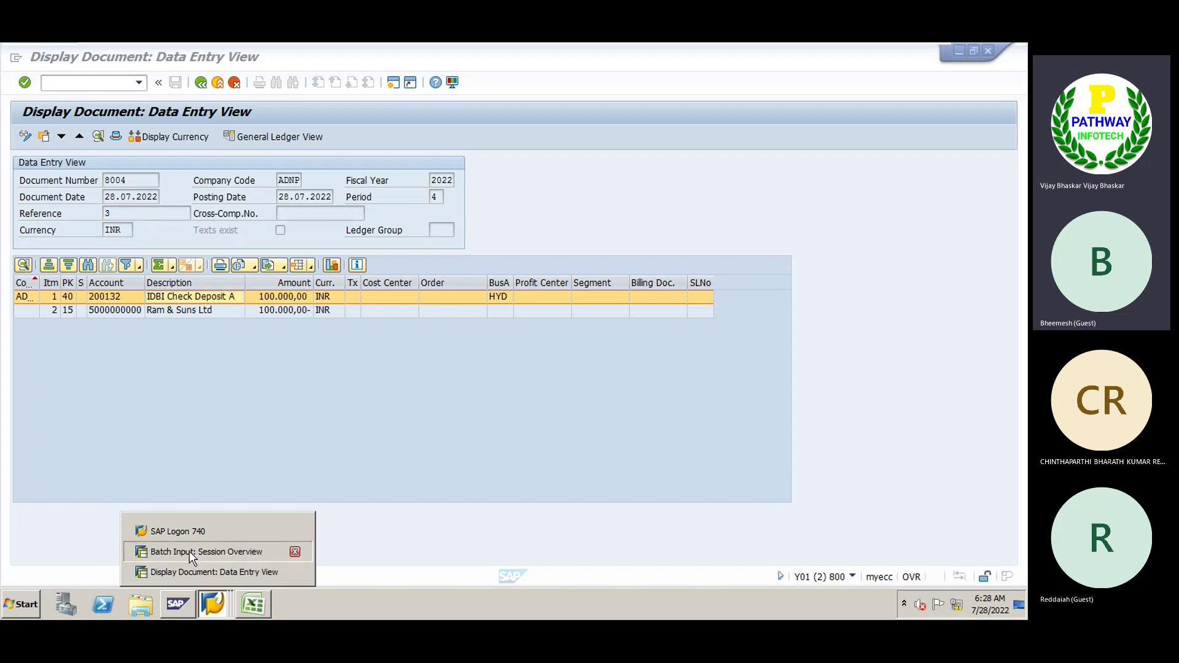
{"action": "left_click", "coordinate": [190, 551]}
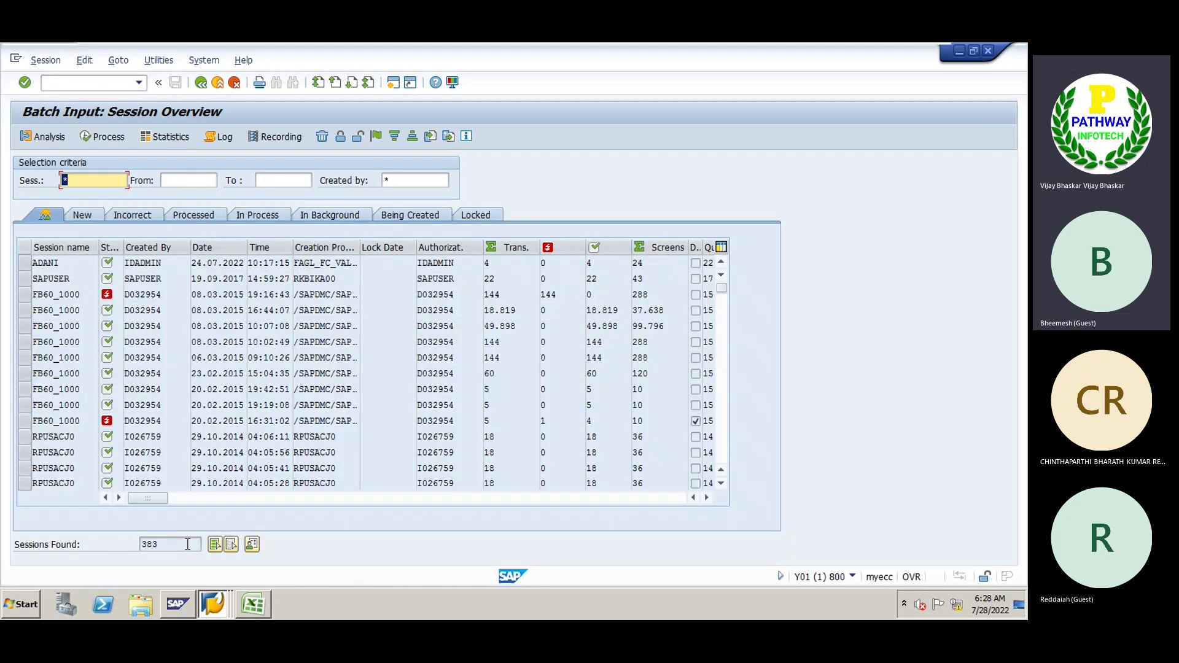
{"action": "left_click", "coordinate": [82, 83]}
{"action": "type", "text": "/nff67"}
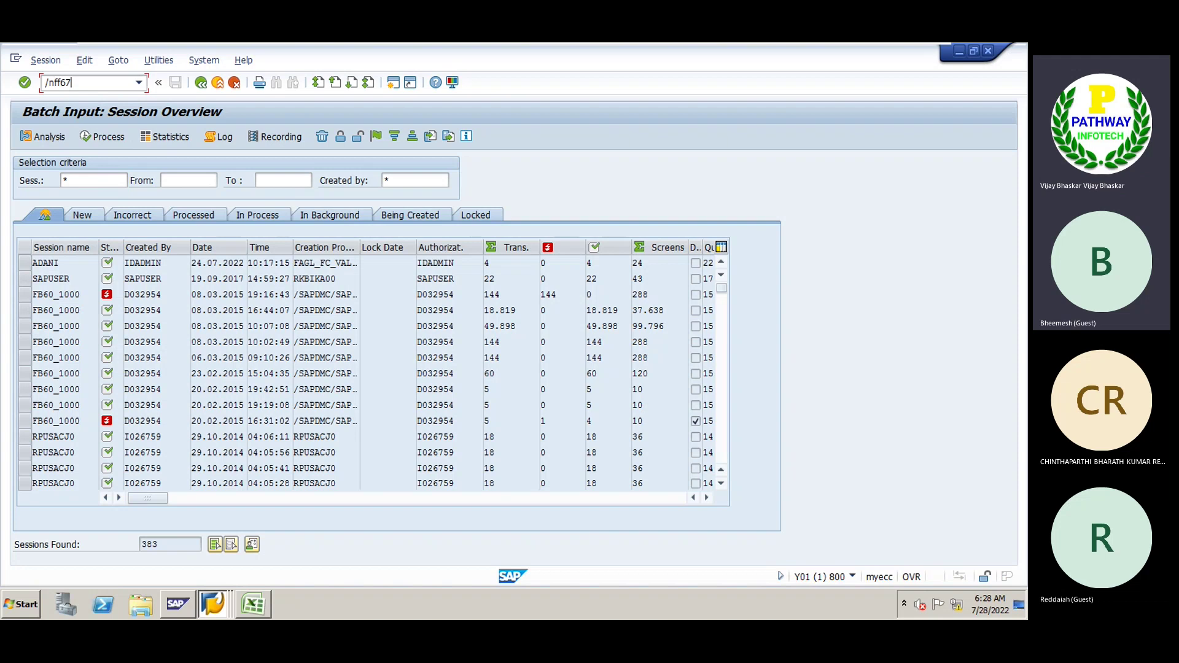
{"action": "key", "text": "Return"}
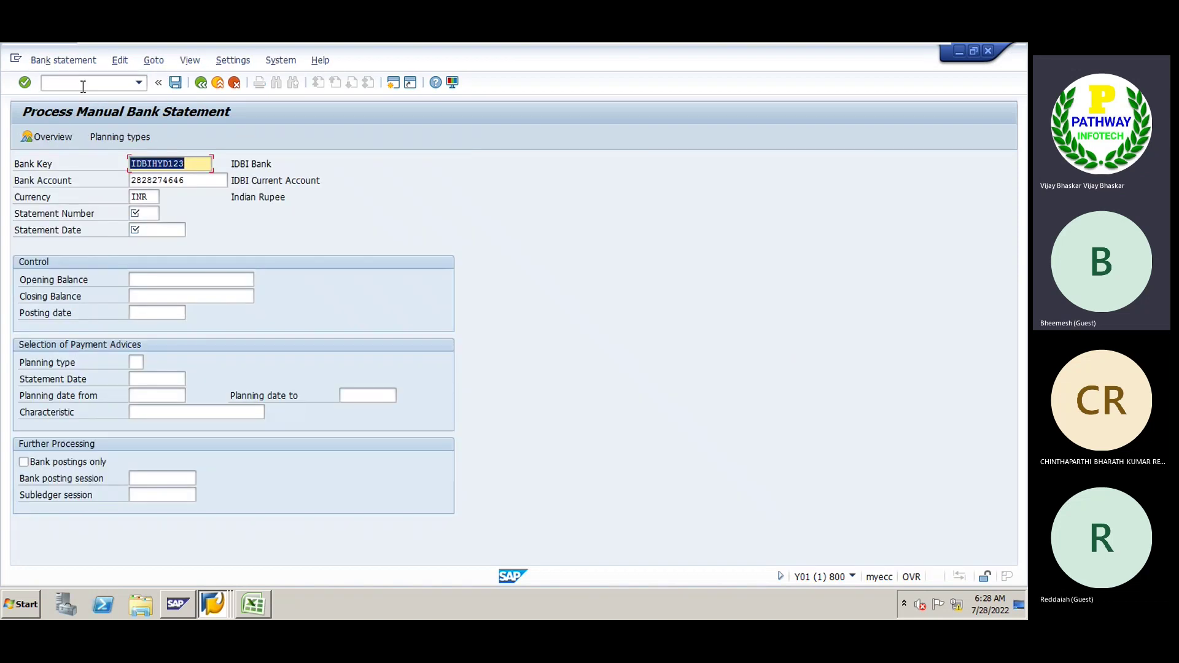
{"action": "left_click", "coordinate": [137, 217]}
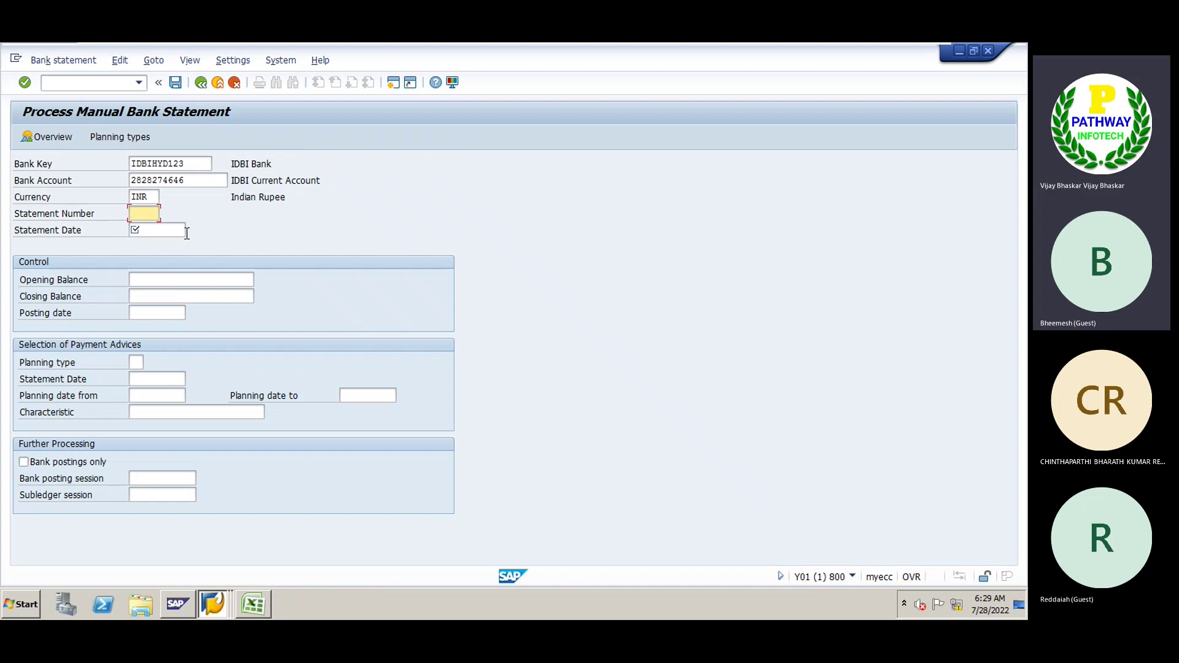
{"action": "type", "text": "3"}
{"action": "left_click", "coordinate": [157, 229]}
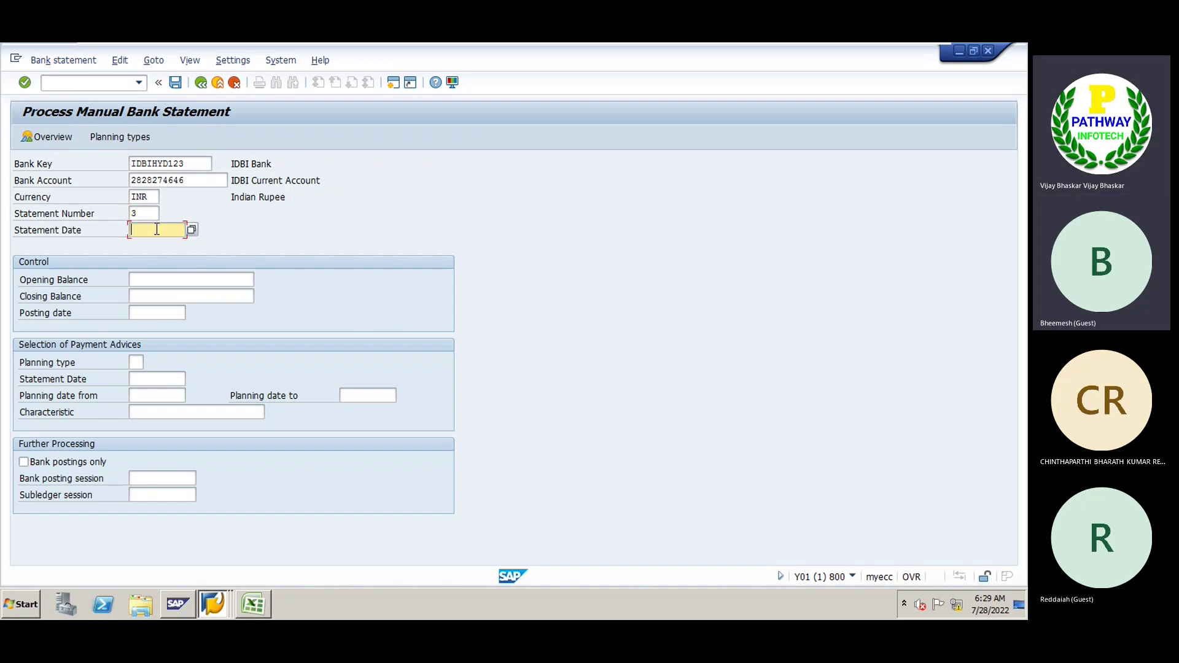
{"action": "type", "text": "2807"}
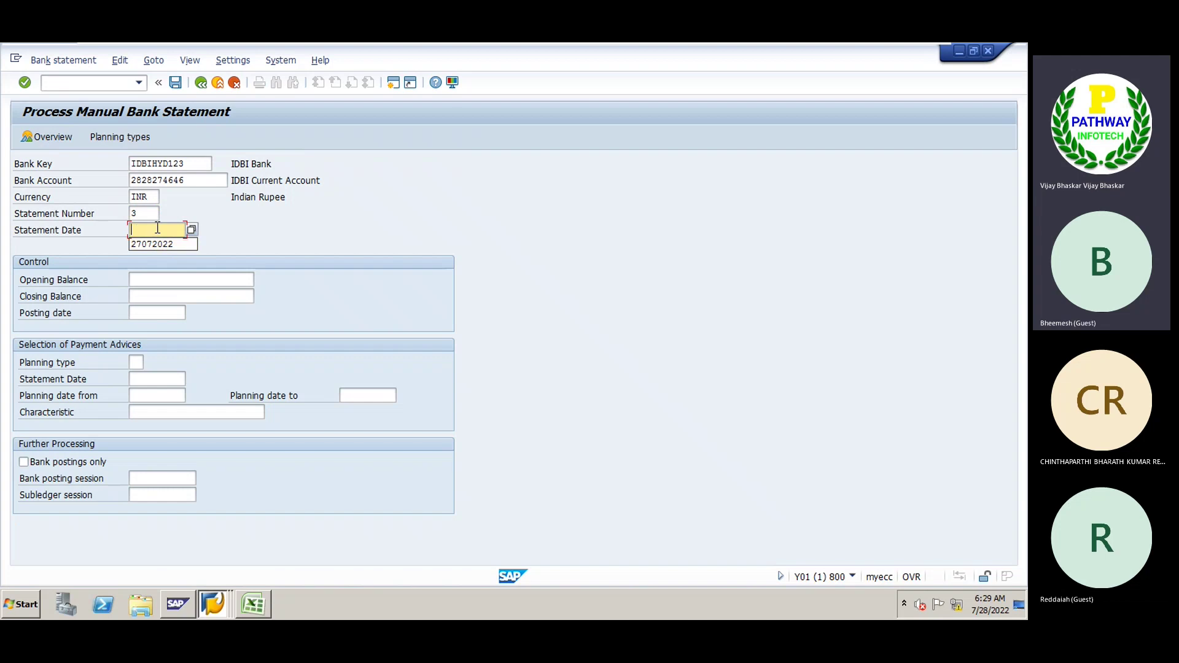
{"action": "type", "text": "2022"}
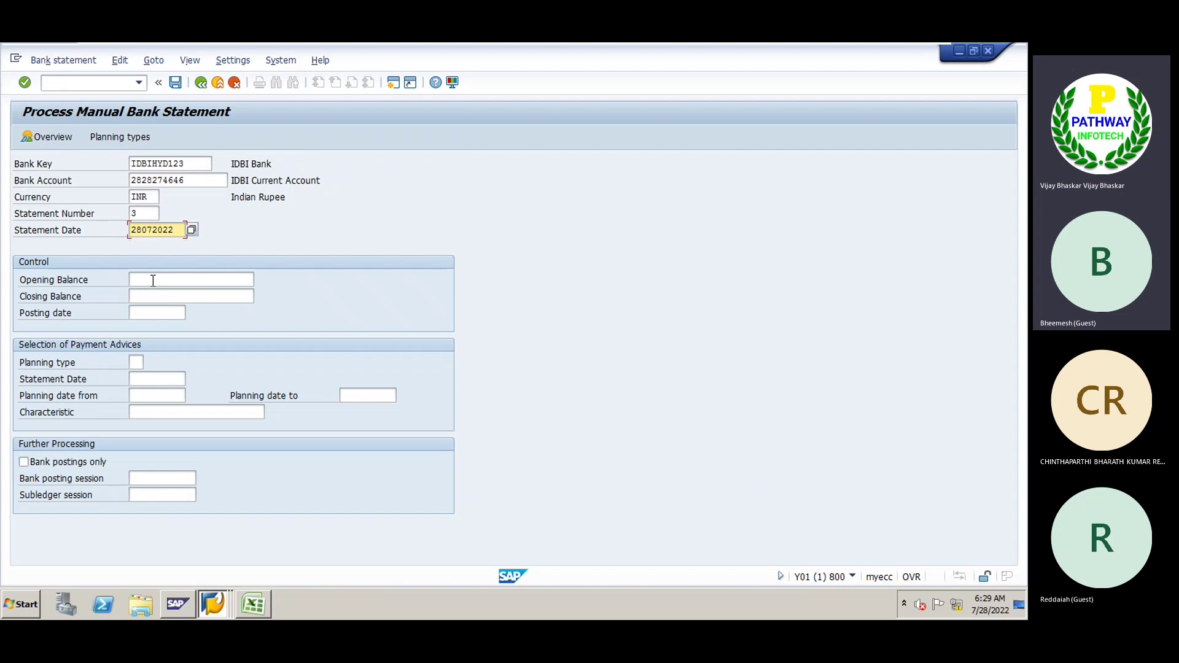
{"action": "key", "text": "BackSpace"}
{"action": "key", "text": "BackSpace"}
{"action": "key", "text": "BackSpace"}
{"action": "key", "text": "BackSpace"}
{"action": "key", "text": "BackSpace"}
{"action": "key", "text": "BackSpace"}
{"action": "key", "text": "BackSpace"}
{"action": "key", "text": "BackSpace"}
- Open the manual bank statement overview for IDBI Bank in company code ADNP and create a new statement from it
{"action": "left_click", "coordinate": [64, 62]}
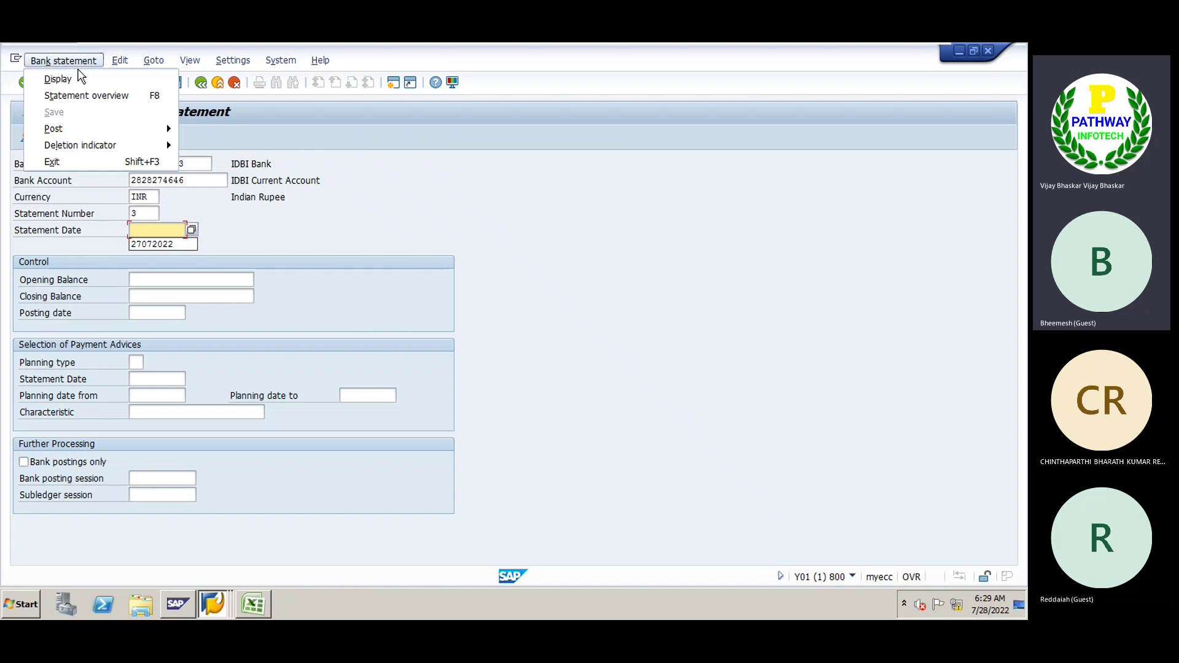
{"action": "left_click", "coordinate": [97, 96]}
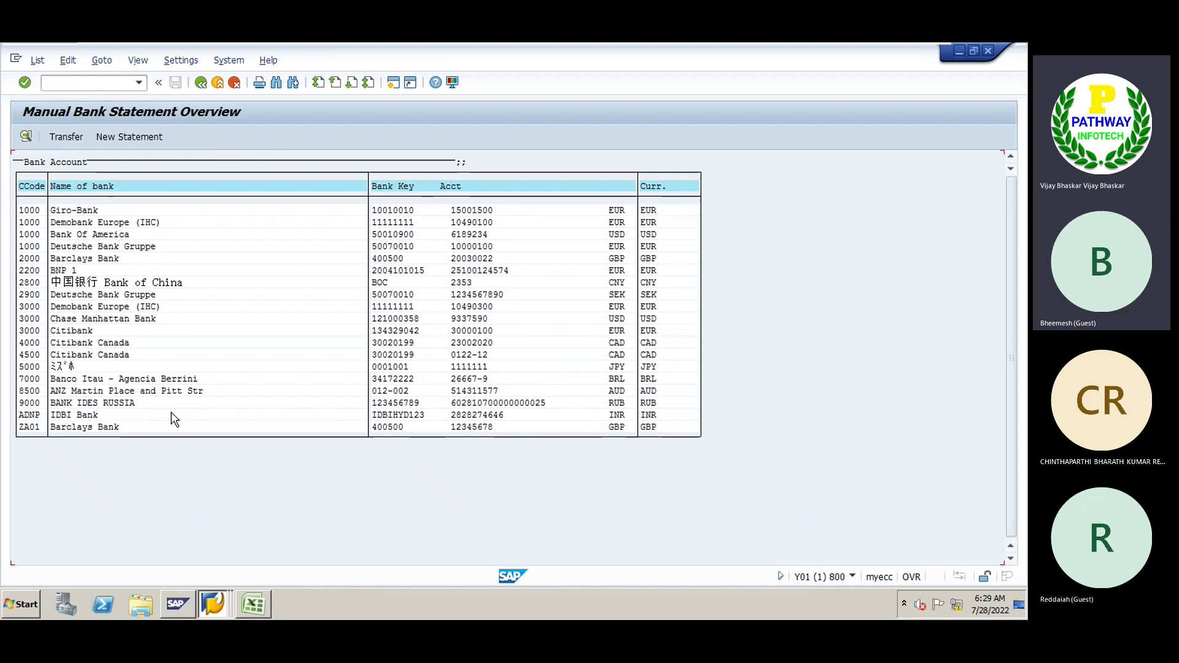
{"action": "double_click", "coordinate": [30, 415]}
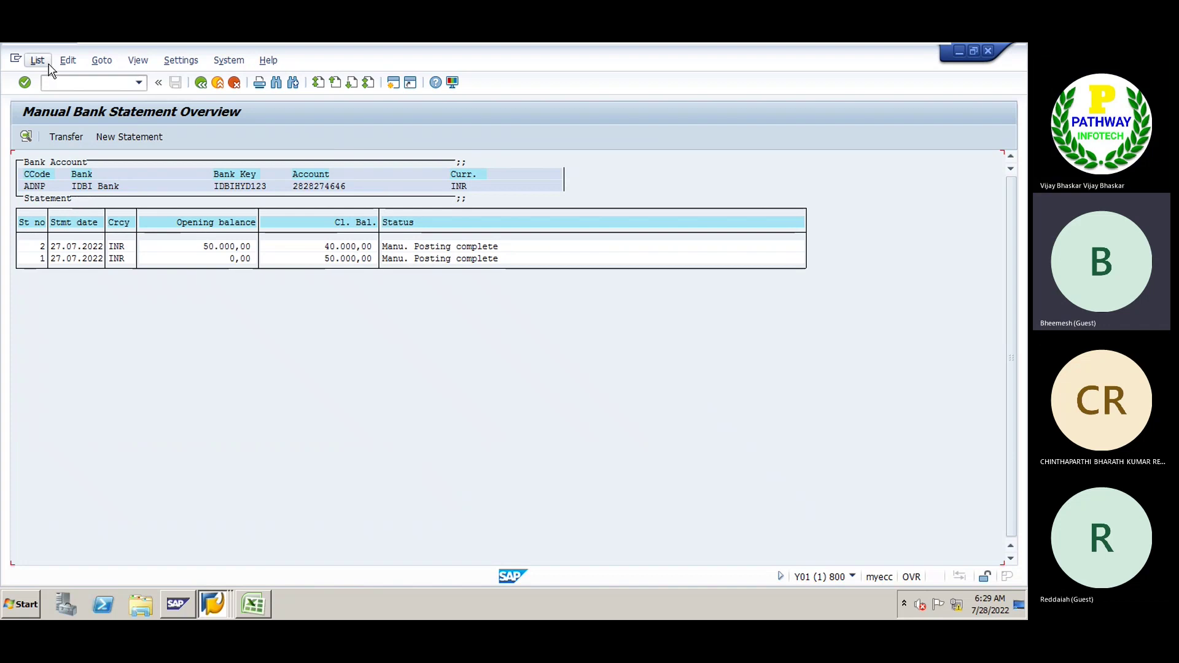
{"action": "left_click", "coordinate": [122, 136]}
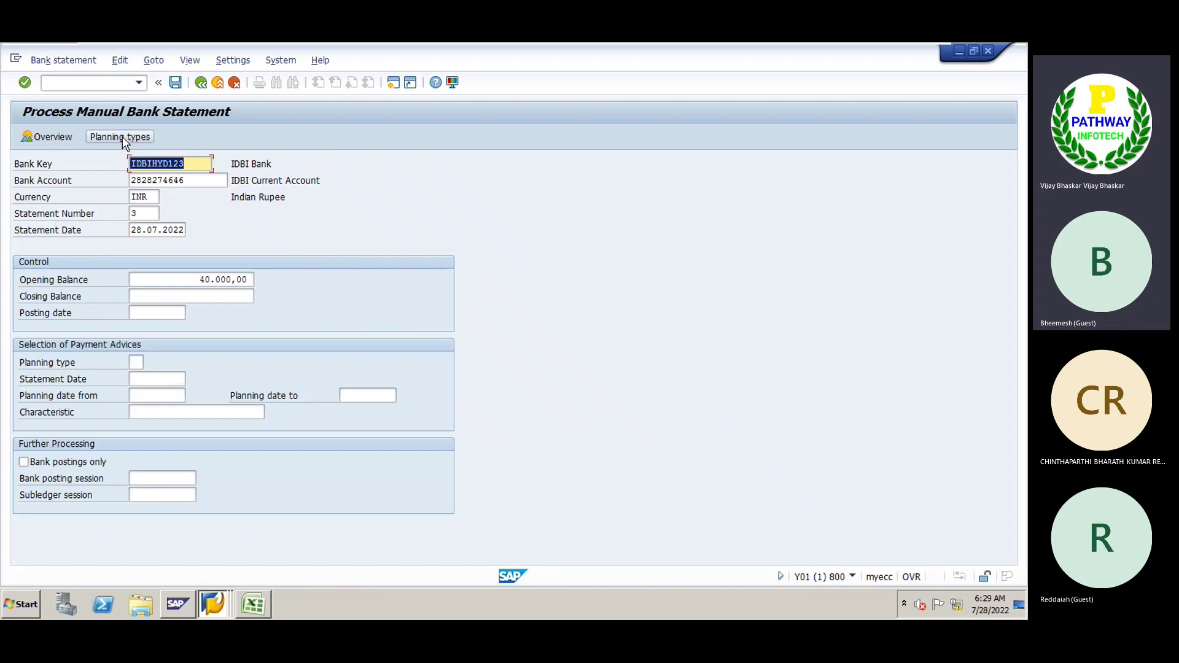
- Check the customer invoice amount in the ADNI Excel workbook, return to SAP, and set the statement's closing balance to 140000
{"action": "left_click", "coordinate": [144, 212]}
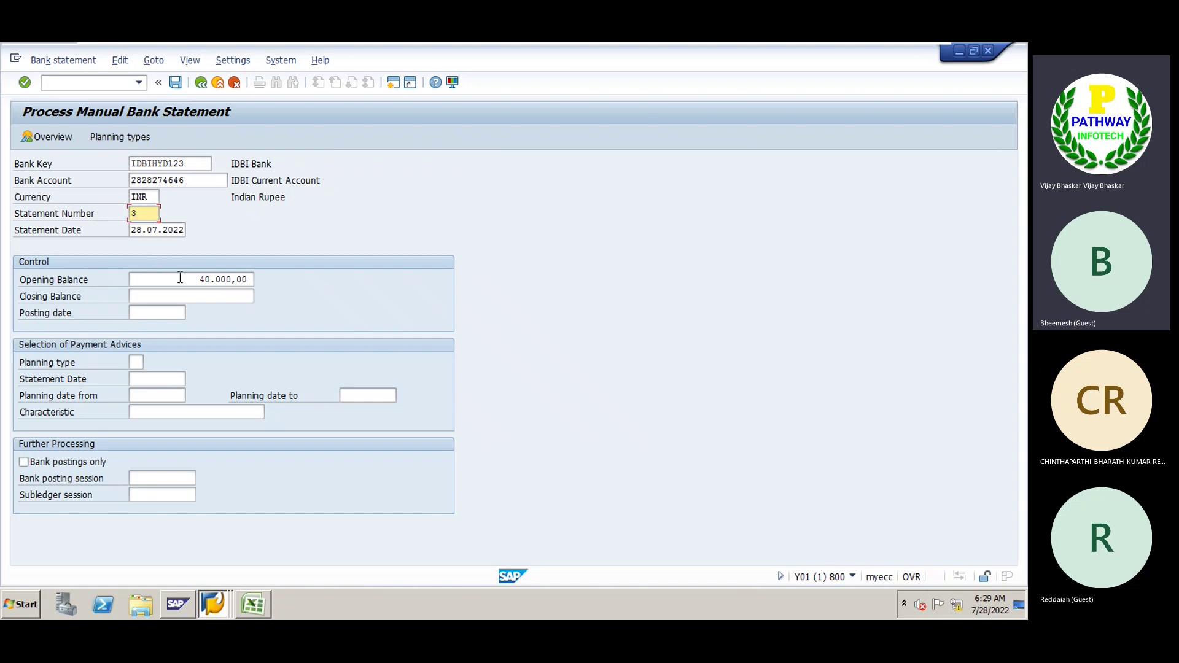
{"action": "left_click_drag", "start_coordinate": [194, 280], "coordinate": [261, 280]}
{"action": "left_click", "coordinate": [267, 279]}
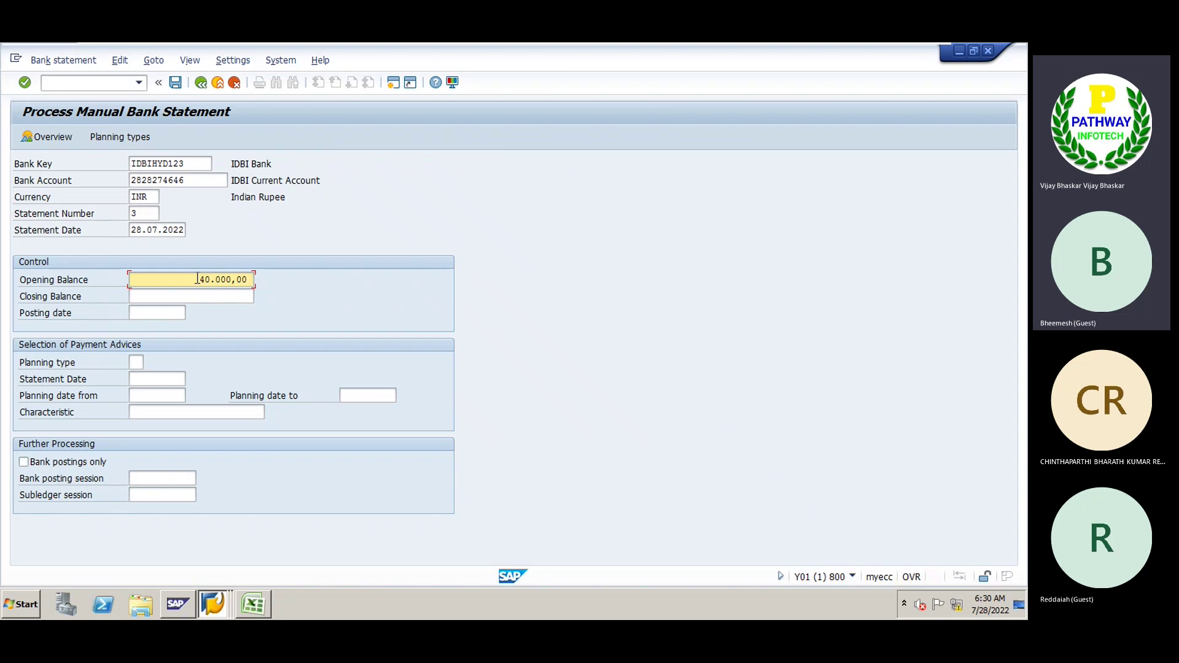
{"action": "left_click_drag", "start_coordinate": [198, 279], "coordinate": [253, 279]}
{"action": "left_click", "coordinate": [253, 278]}
{"action": "left_click", "coordinate": [197, 297]}
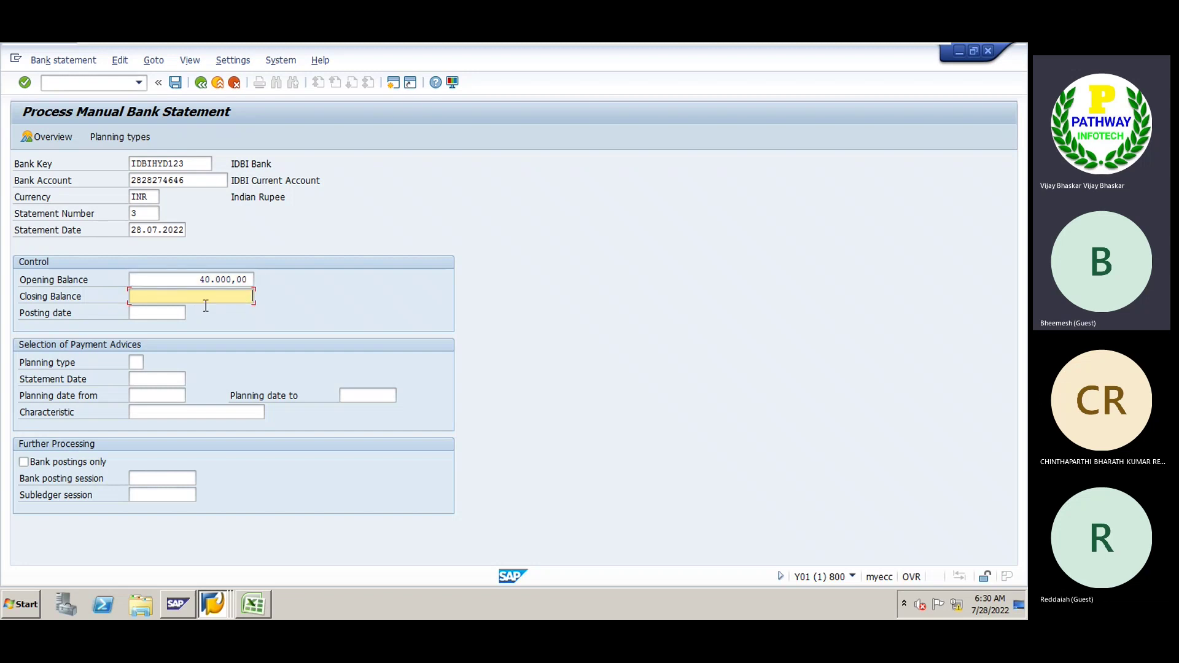
{"action": "left_click", "coordinate": [254, 605]}
{"action": "left_click", "coordinate": [897, 267]}
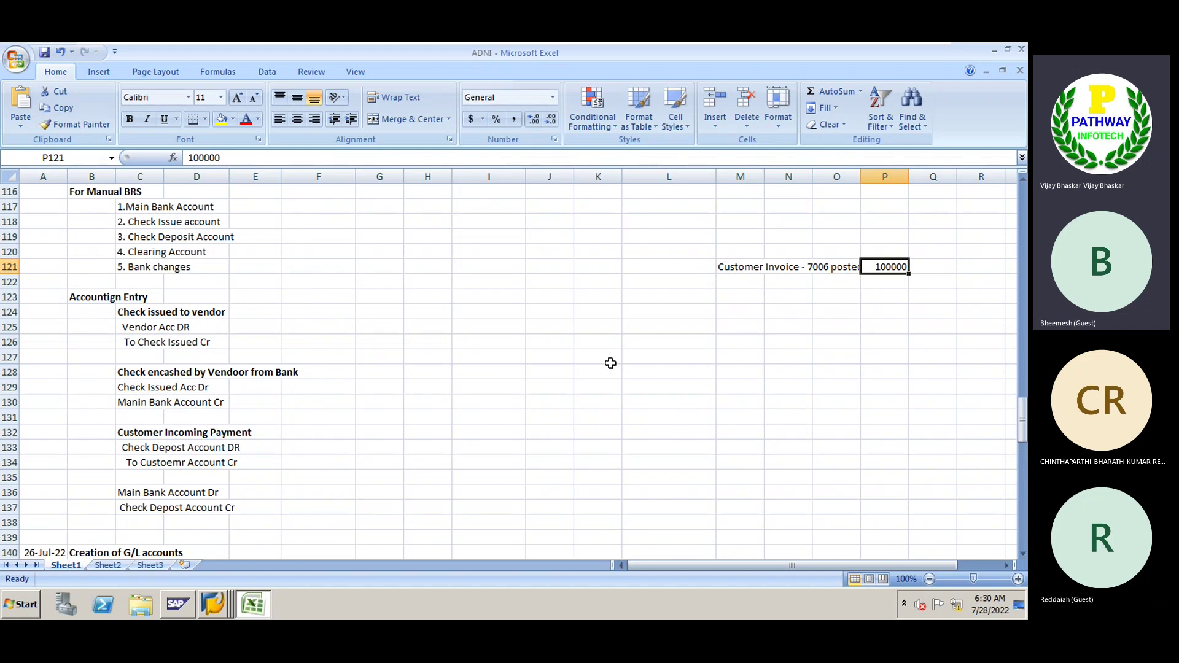
{"action": "key", "text": "alt+Tab"}
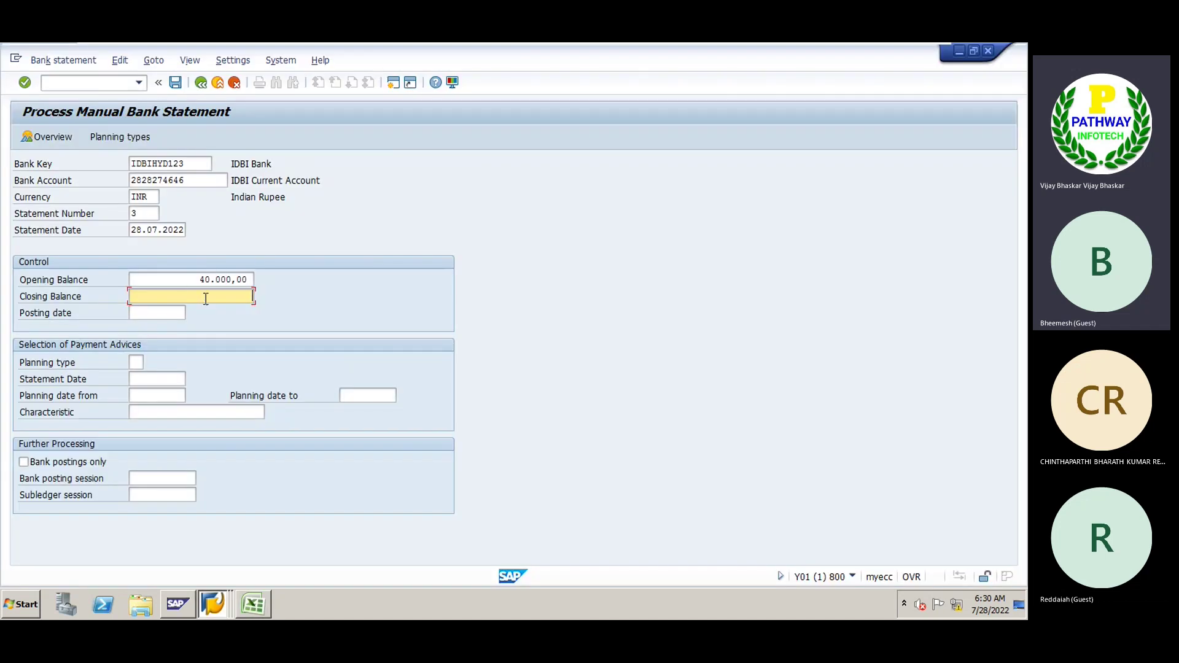
{"action": "type", "text": "140000"}
- Copy the statement date 28.07.2022 into the posting date and proceed to the bank statement items
{"action": "left_click", "coordinate": [134, 230]}
{"action": "key", "text": "ctrl+c"}
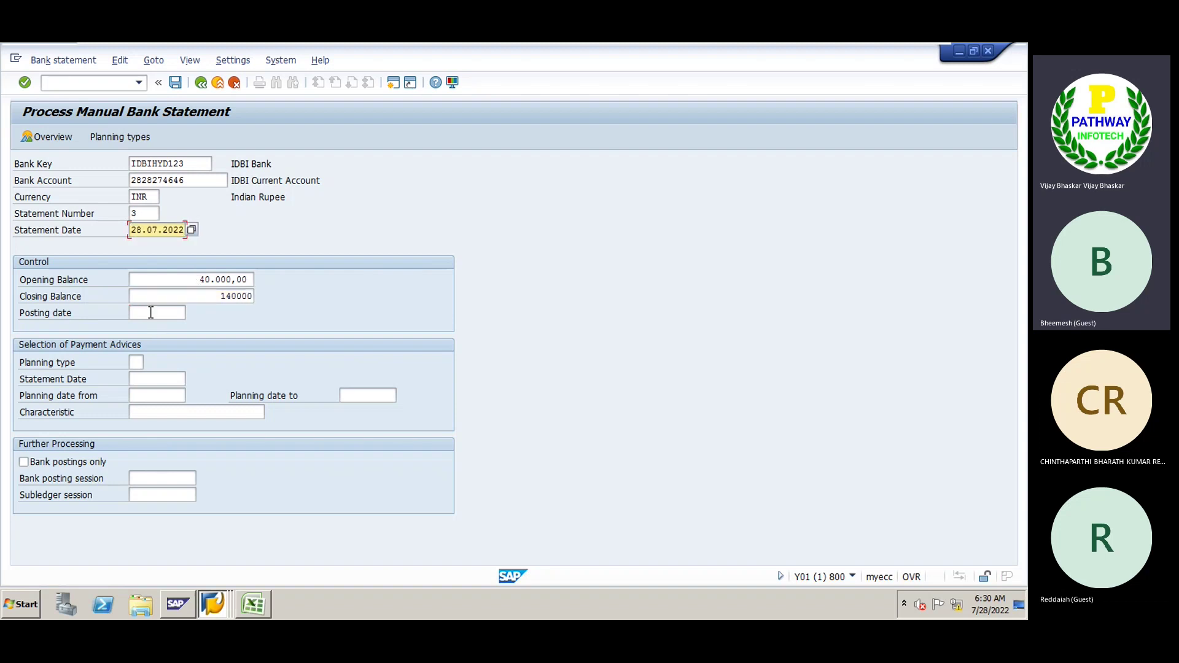
{"action": "left_click", "coordinate": [151, 312]}
{"action": "key", "text": "ctrl+v"}
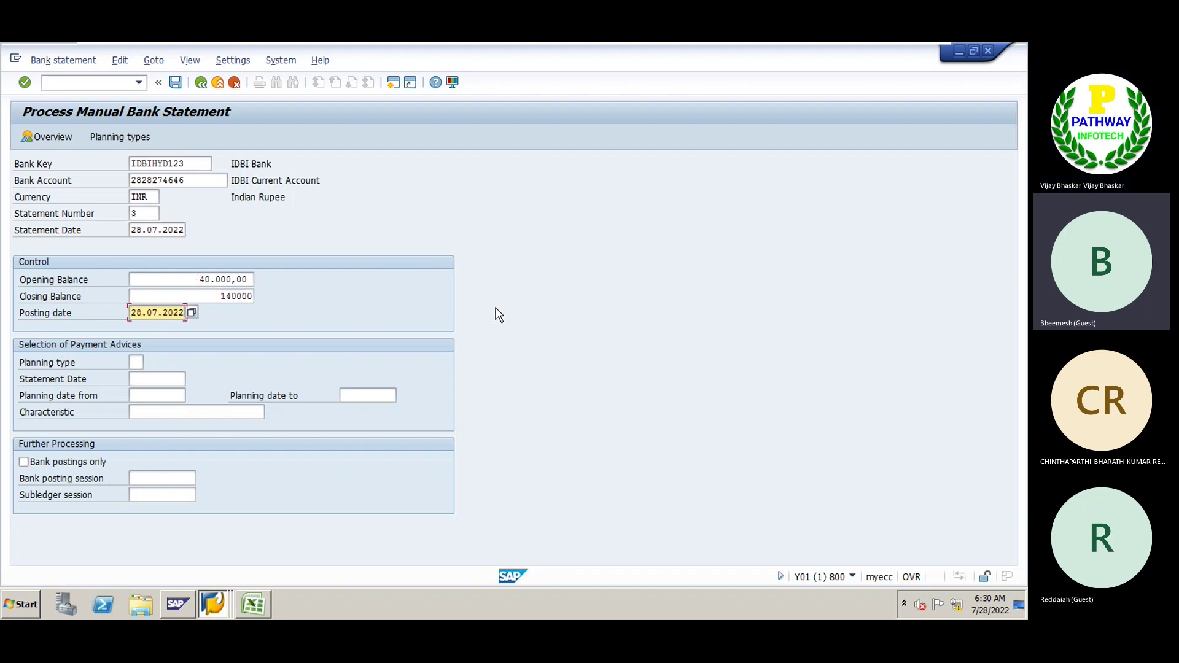
{"action": "key", "text": "Return"}
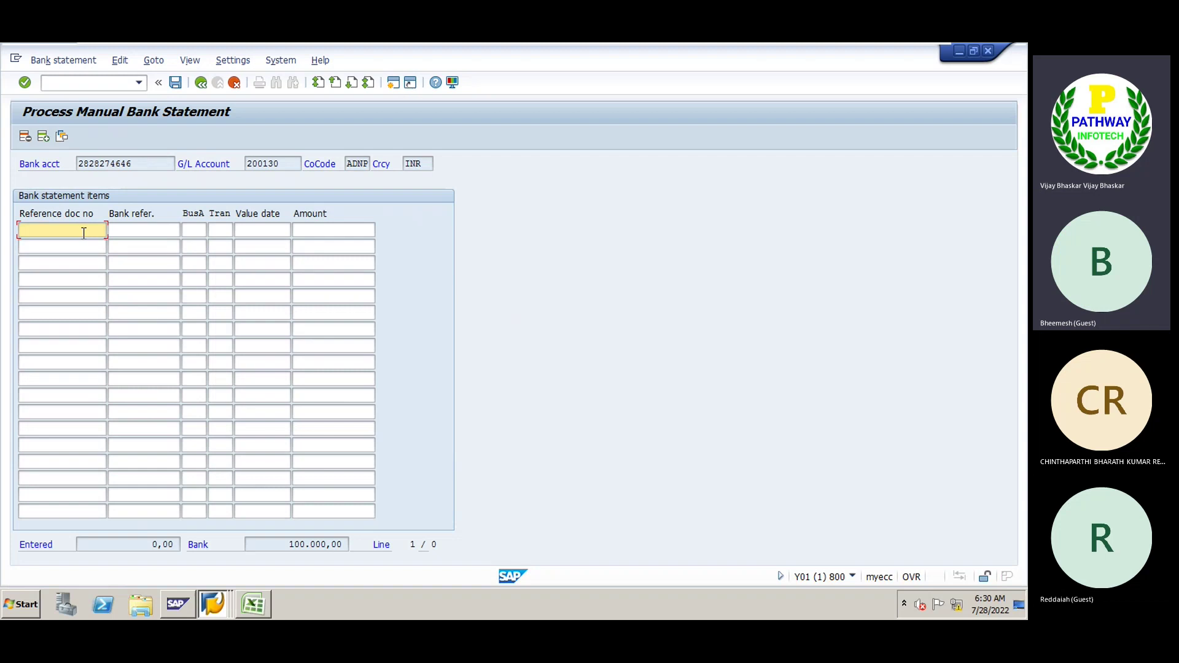
- Enter reference document 3445, business area HYD, and the positive ADN2 Check Depost Account transaction in the first statement item
{"action": "type", "text": "3445"}
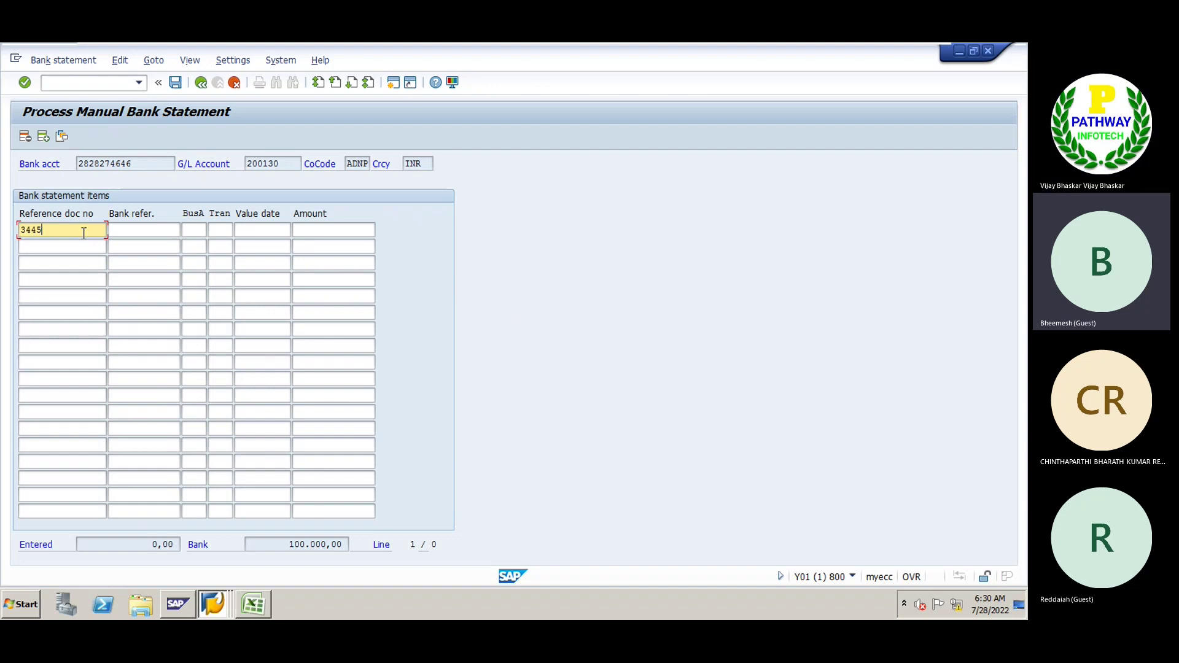
{"action": "left_click", "coordinate": [152, 228]}
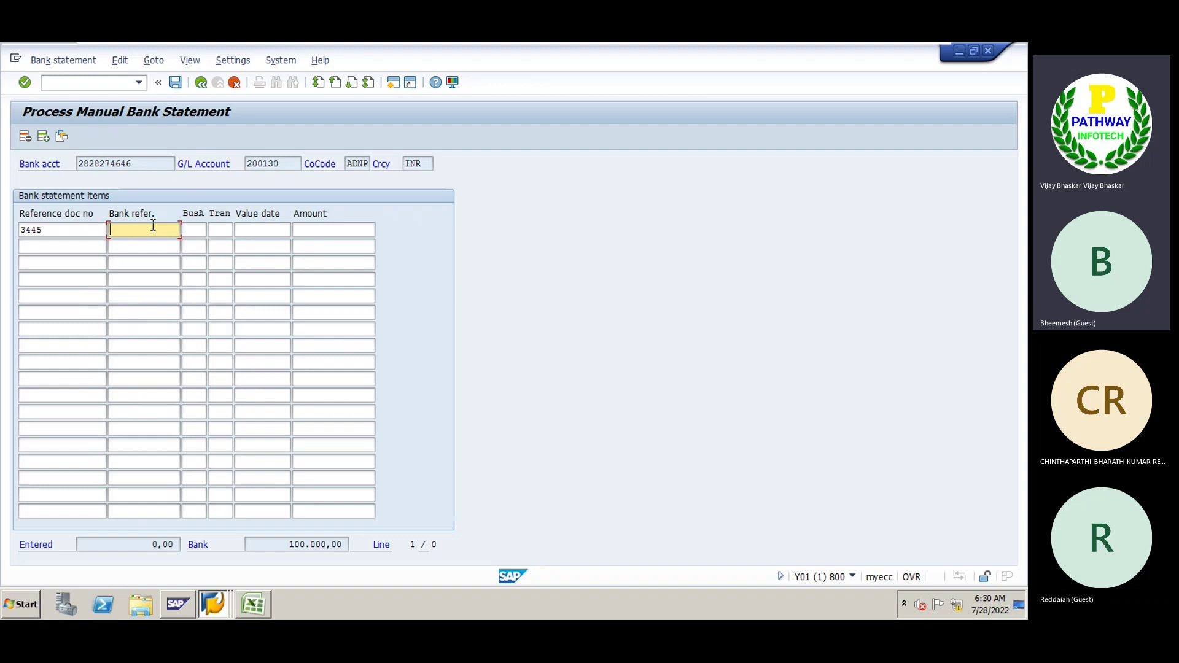
{"action": "left_click", "coordinate": [197, 229]}
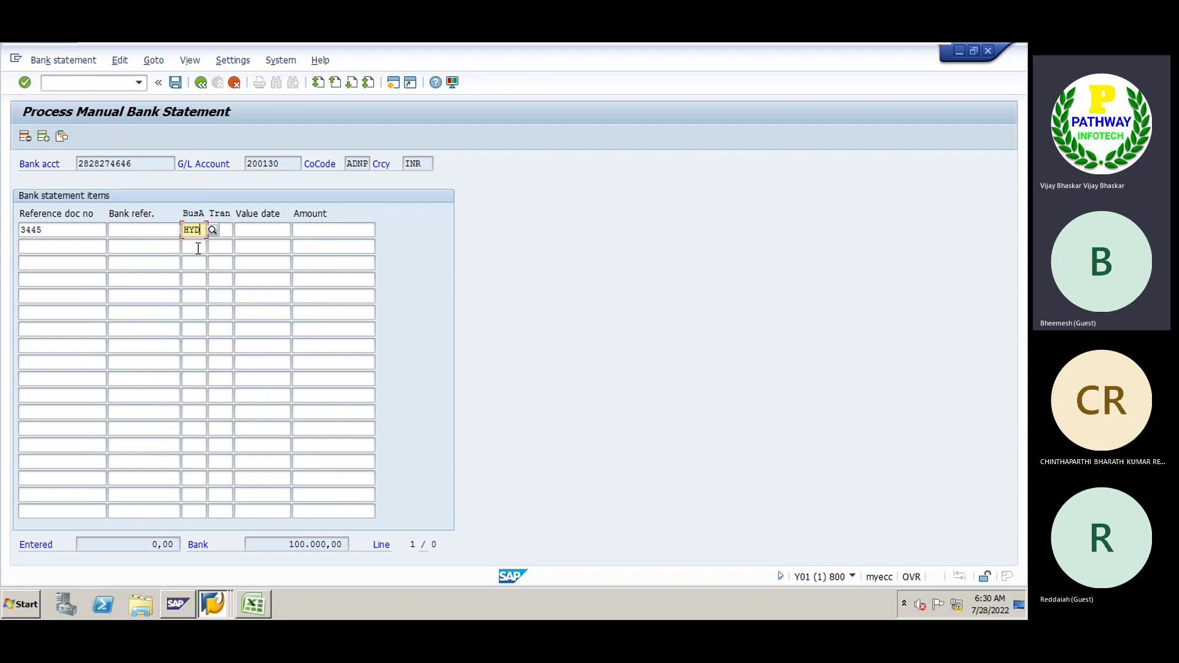
{"action": "left_click", "coordinate": [228, 229]}
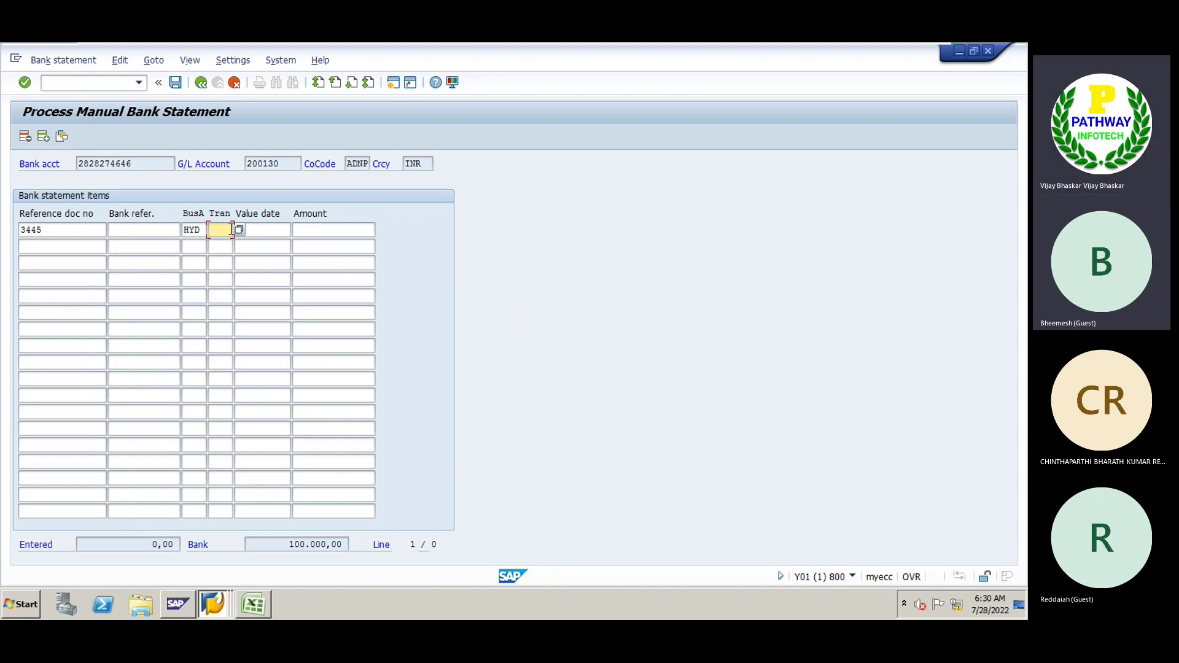
{"action": "left_click", "coordinate": [238, 229]}
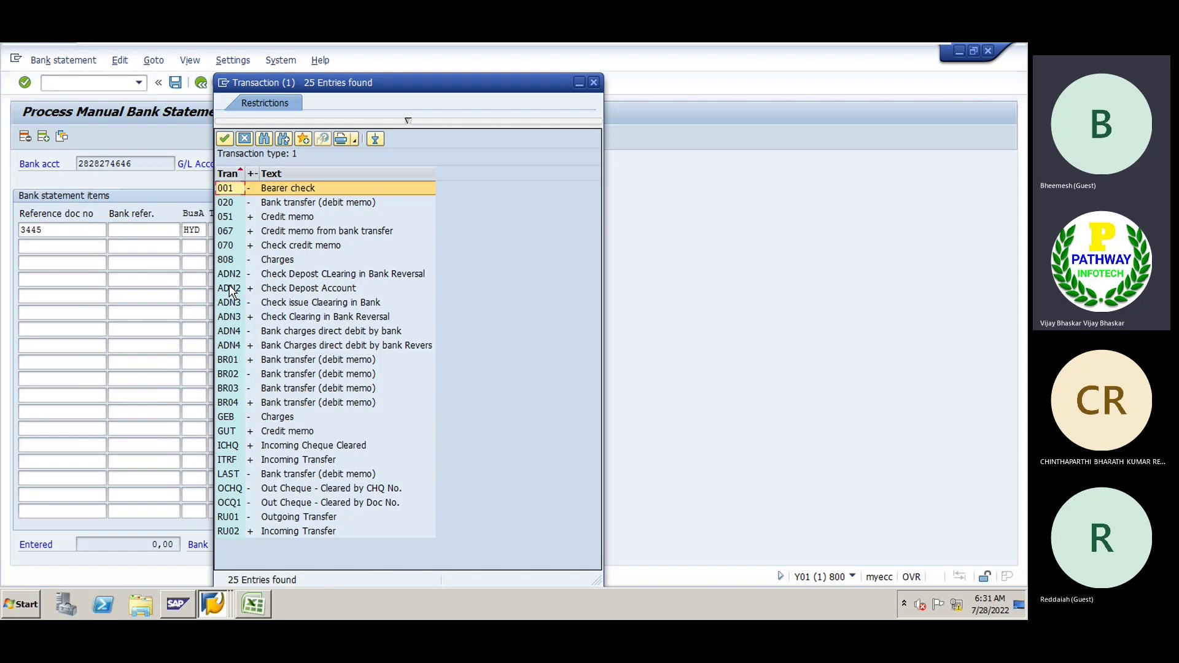
{"action": "double_click", "coordinate": [229, 289]}
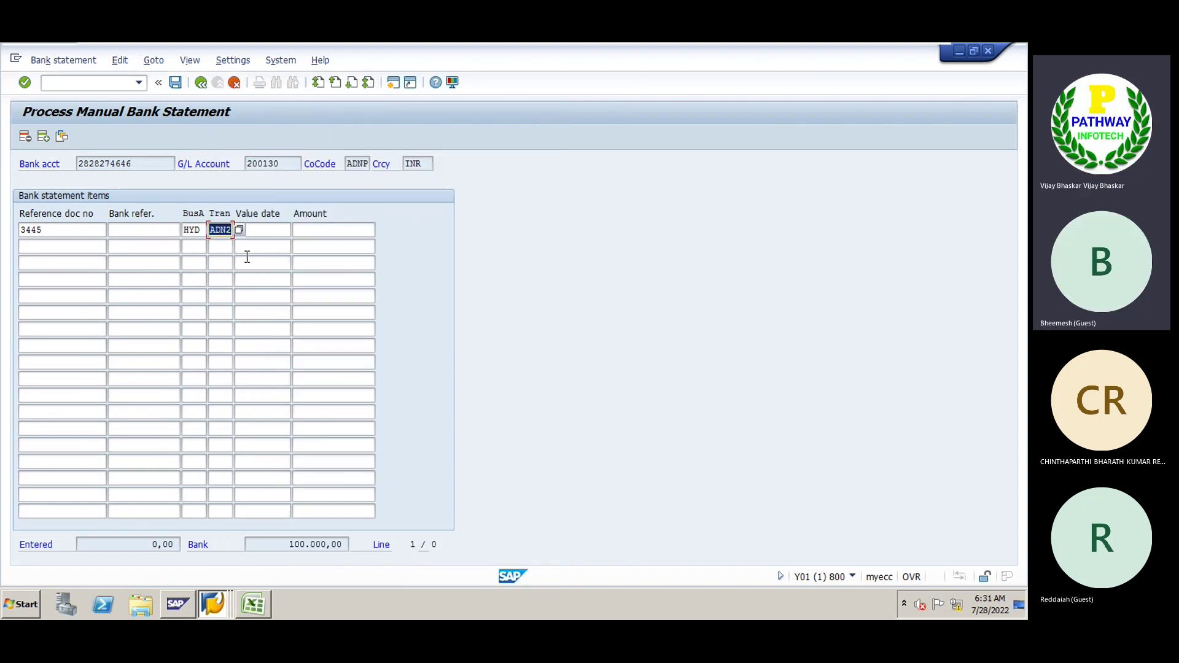
{"action": "left_click", "coordinate": [238, 233]}
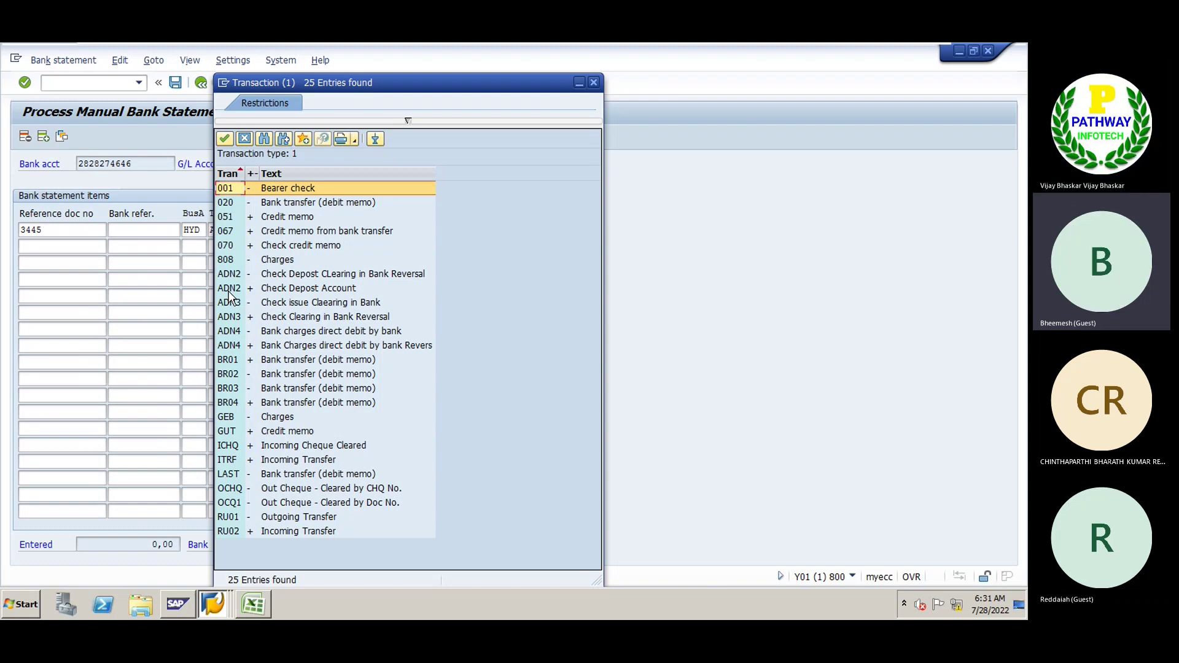
{"action": "double_click", "coordinate": [228, 289]}
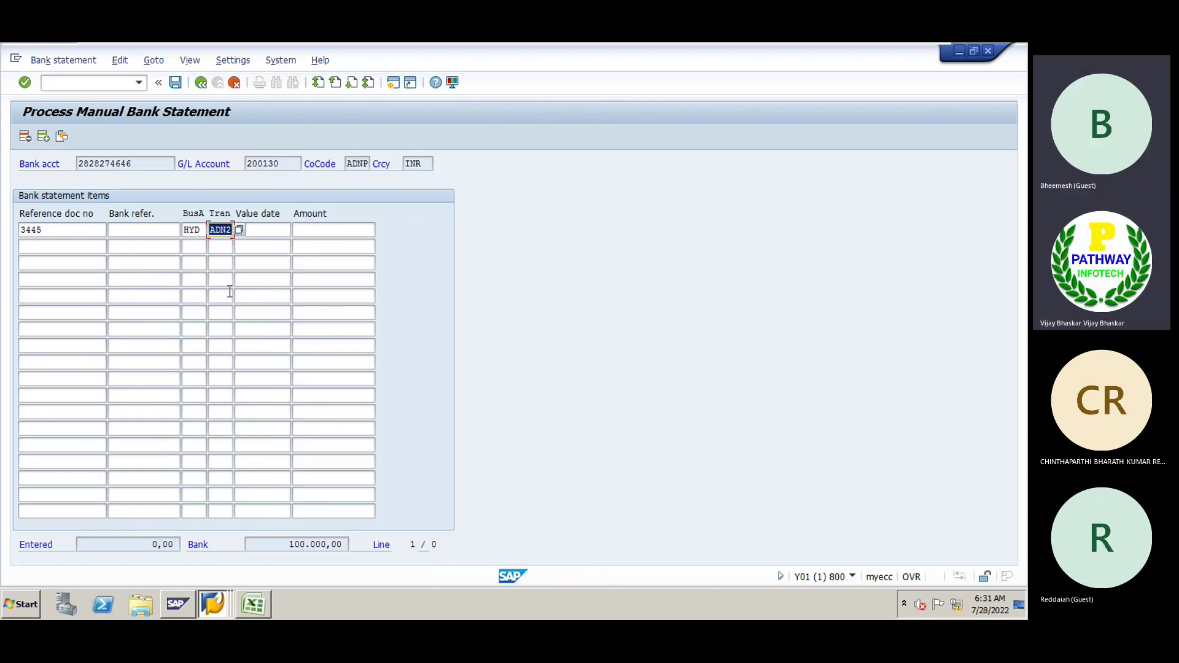
- Set the first statement item's value date to 28.07.2022 and its amount to 100000, and confirm the entry
{"action": "left_click", "coordinate": [271, 231]}
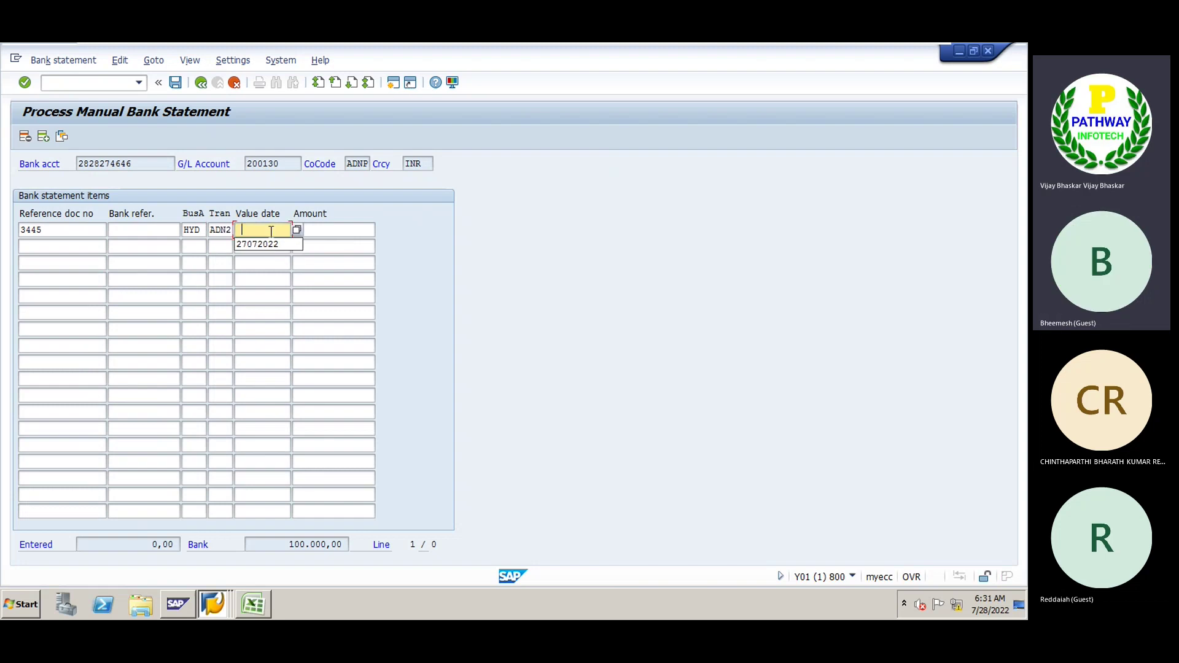
{"action": "left_click", "coordinate": [252, 243]}
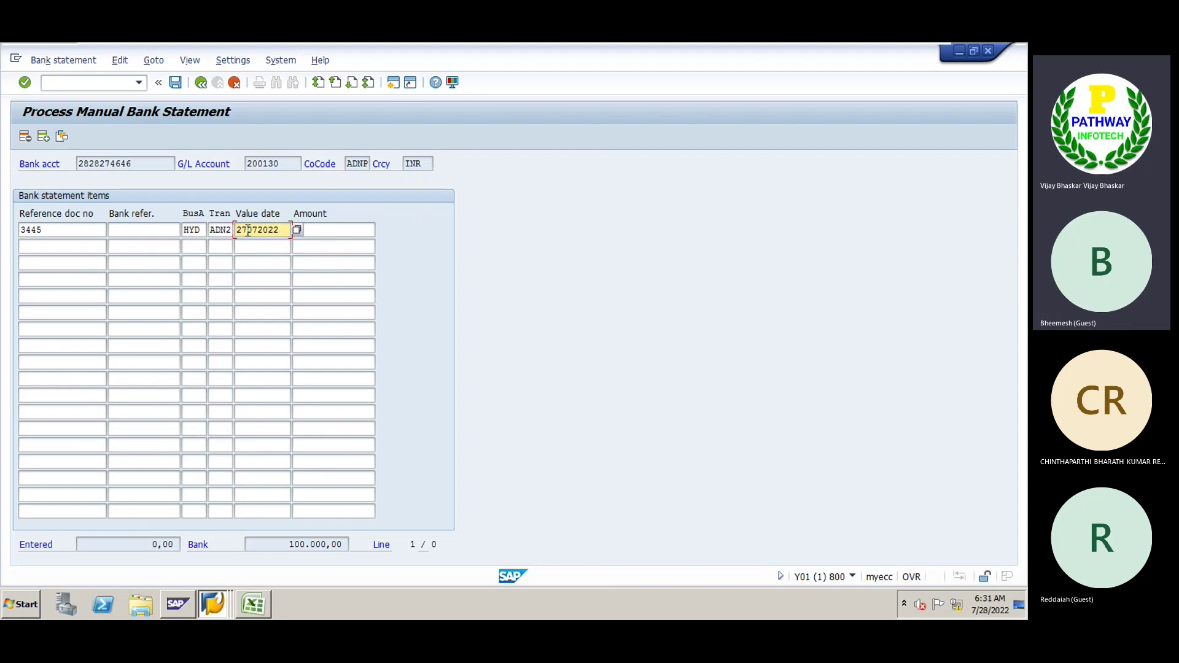
{"action": "left_click", "coordinate": [247, 230]}
{"action": "type", "text": "8"}
{"action": "left_click", "coordinate": [353, 232]}
{"action": "type", "text": "100000"}
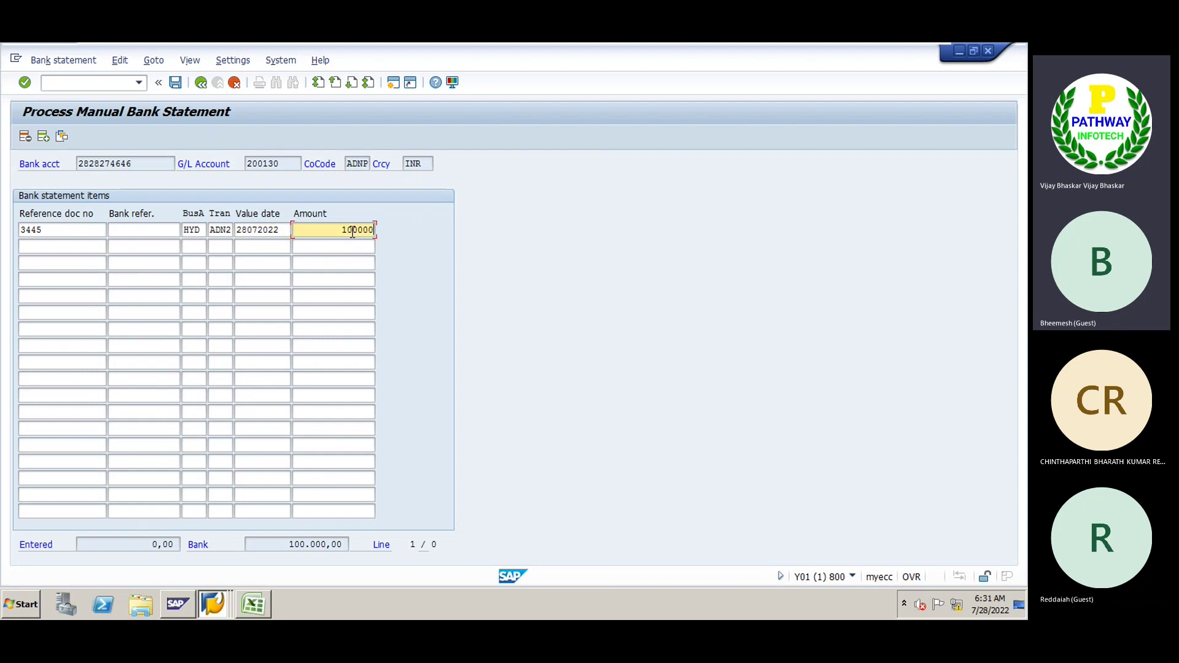
{"action": "key", "text": "Return"}
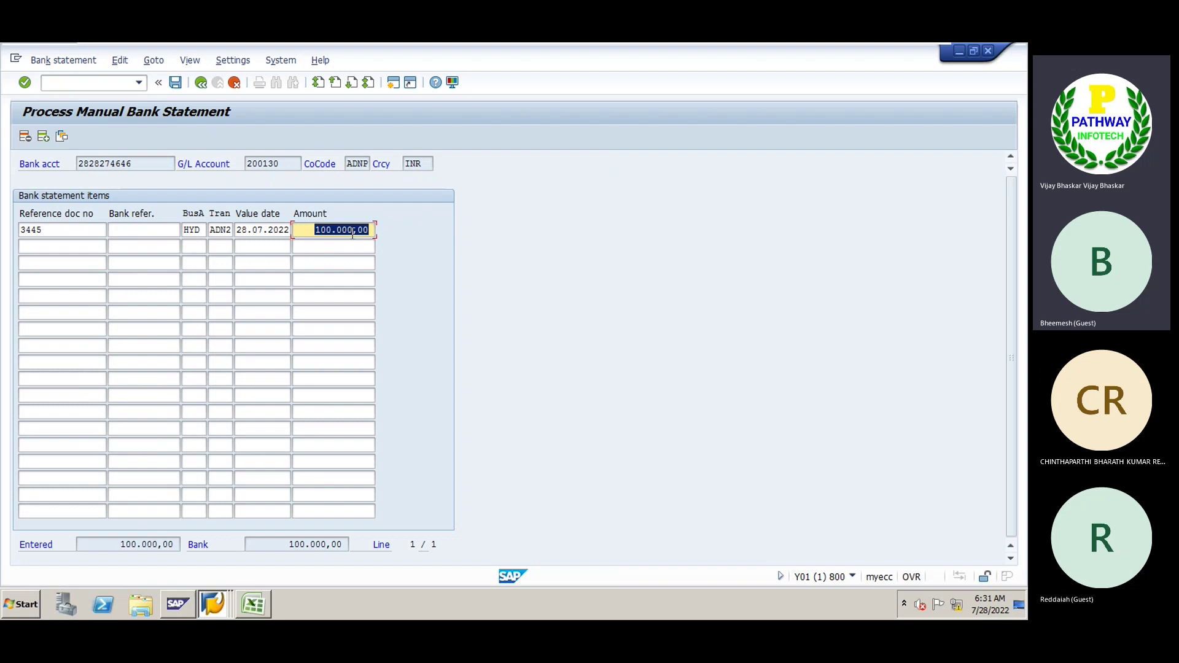
- Save the completed manual bank statement and post it
{"action": "left_click", "coordinate": [175, 84]}
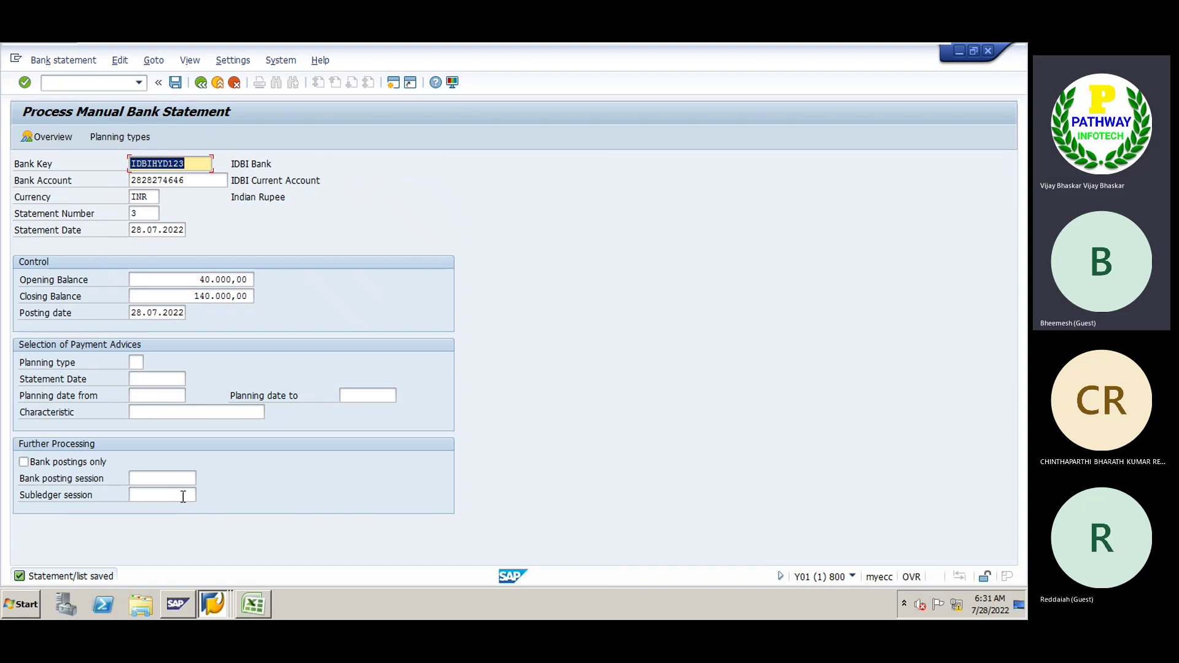
{"action": "left_click", "coordinate": [176, 82]}
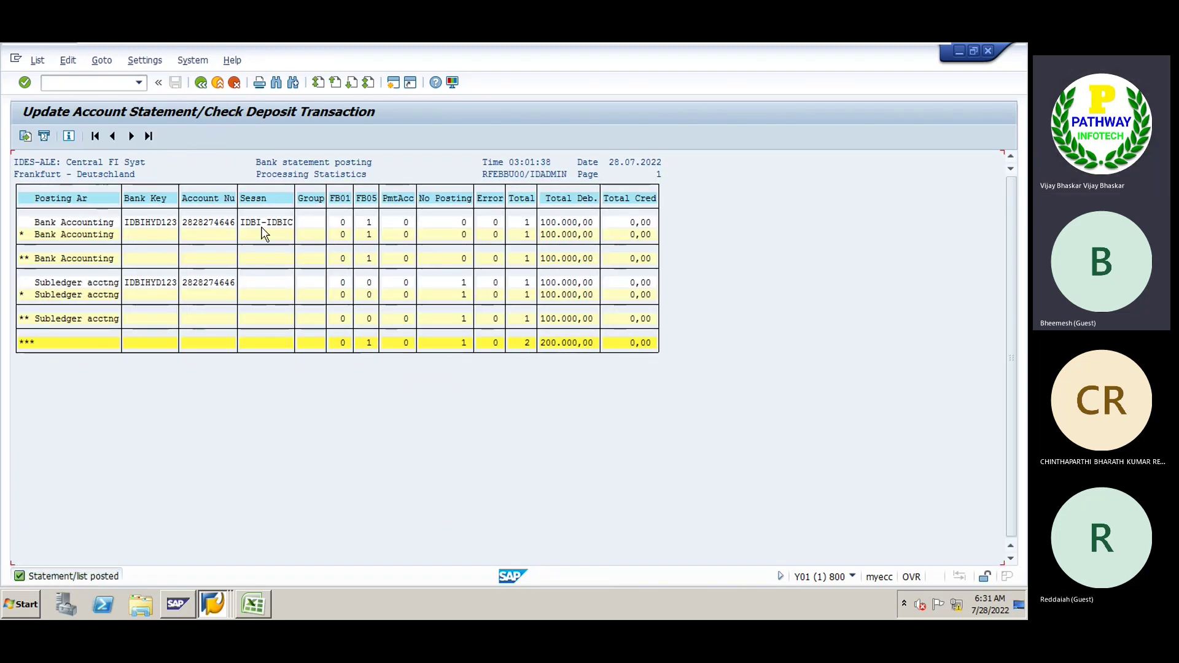
- Open the batch input session overview from the bank statement posting statistics
{"action": "left_click", "coordinate": [203, 61]}
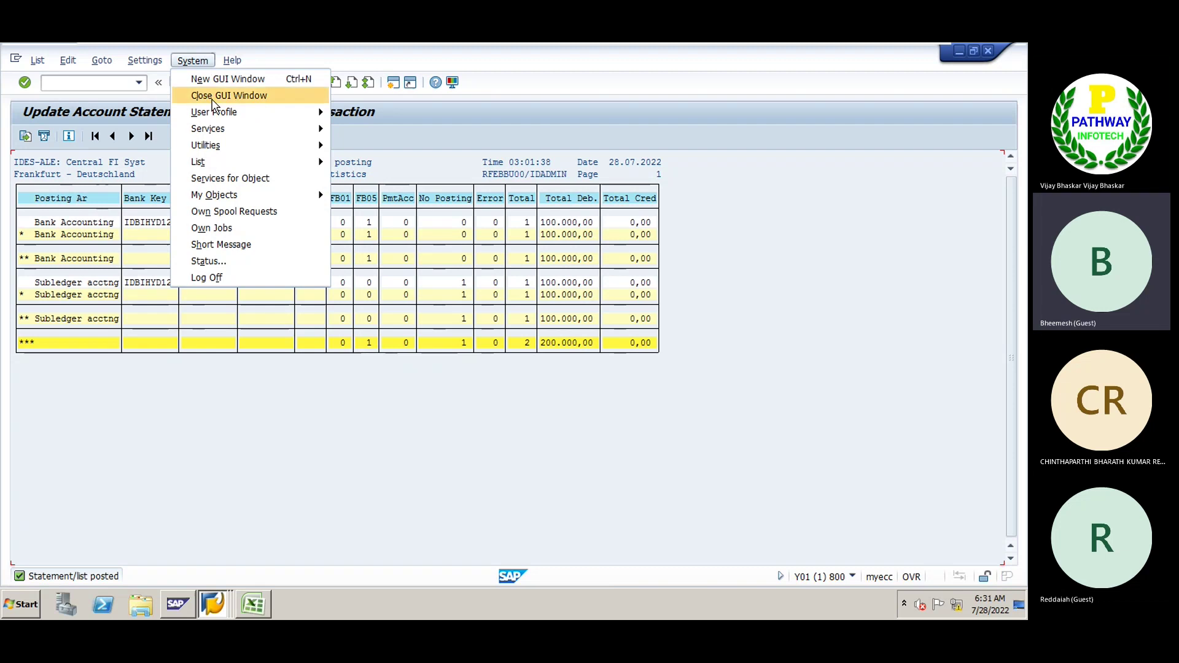
{"action": "mouse_move", "coordinate": [220, 133]}
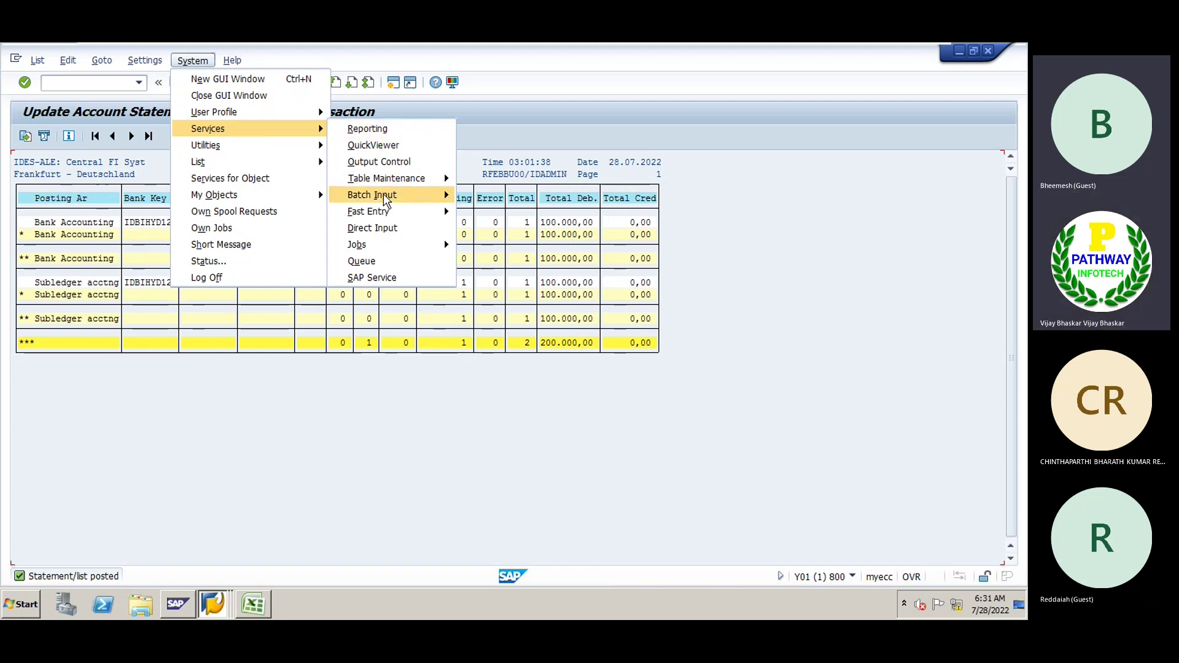
{"action": "mouse_move", "coordinate": [398, 196]}
{"action": "left_click", "coordinate": [485, 196]}
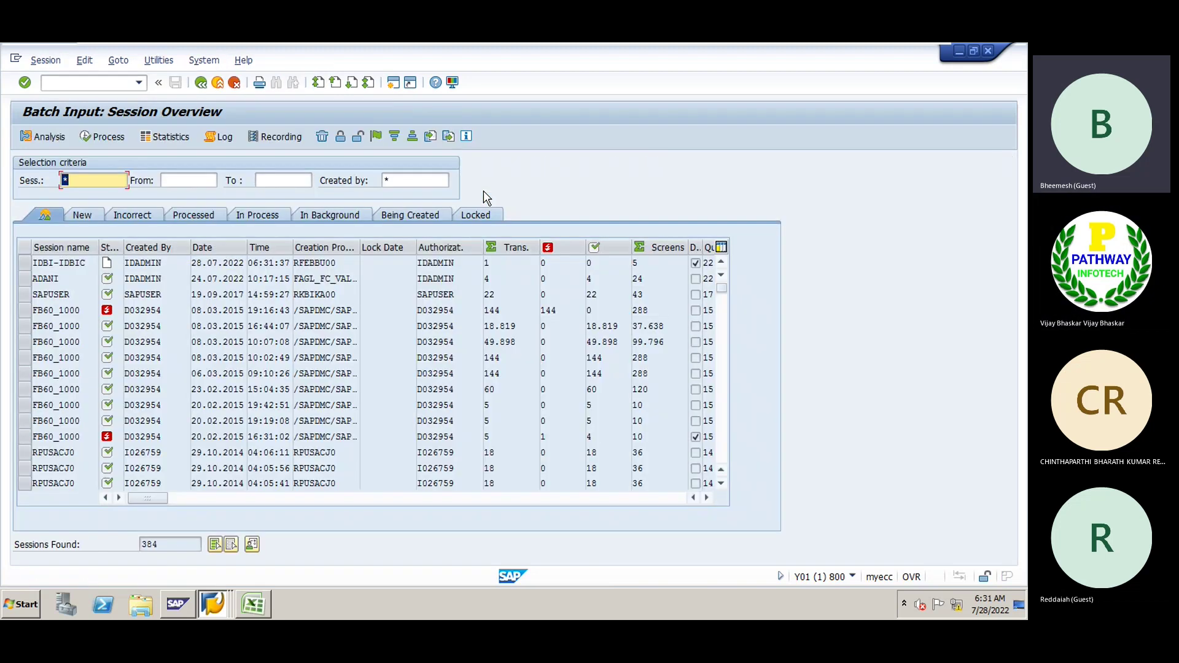
- Process the new IDBI-IDBIC batch input session, displaying errors only
{"action": "left_click", "coordinate": [25, 262]}
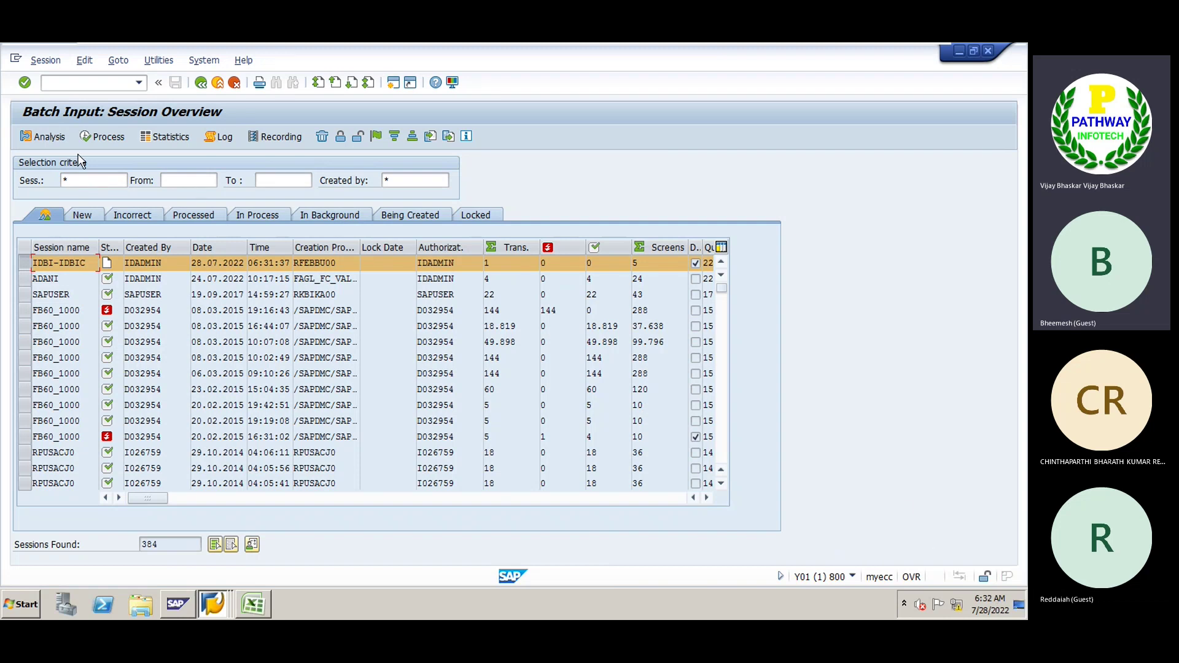
{"action": "left_click", "coordinate": [101, 138]}
{"action": "left_click", "coordinate": [92, 303]}
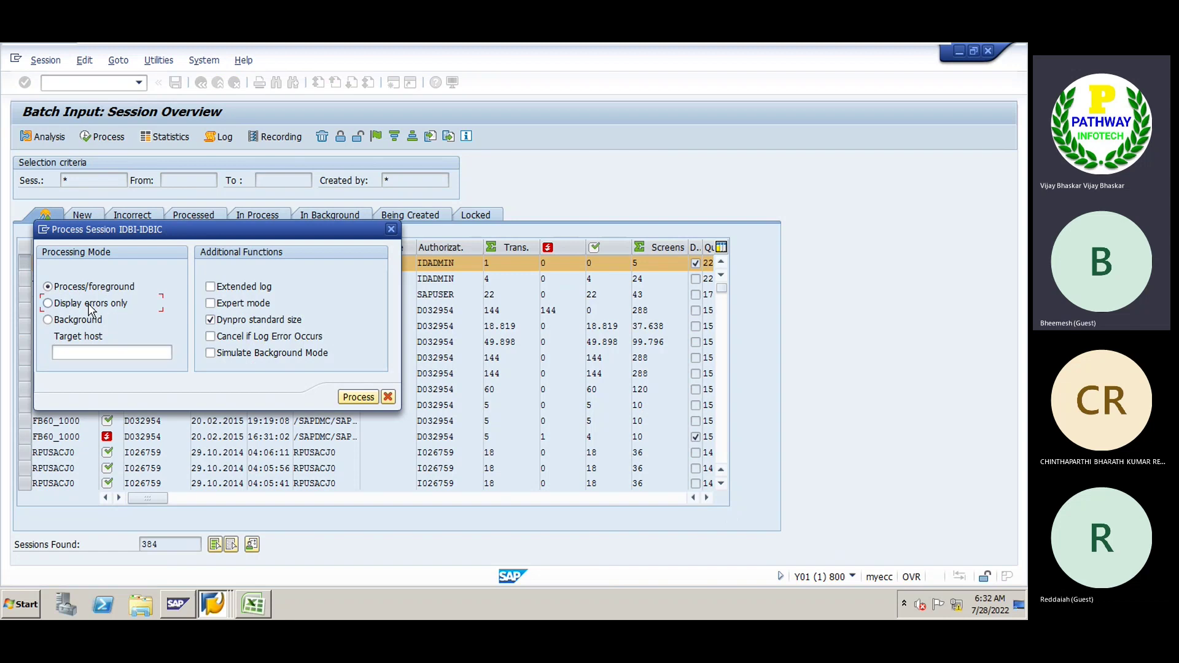
{"action": "left_click", "coordinate": [358, 397]}
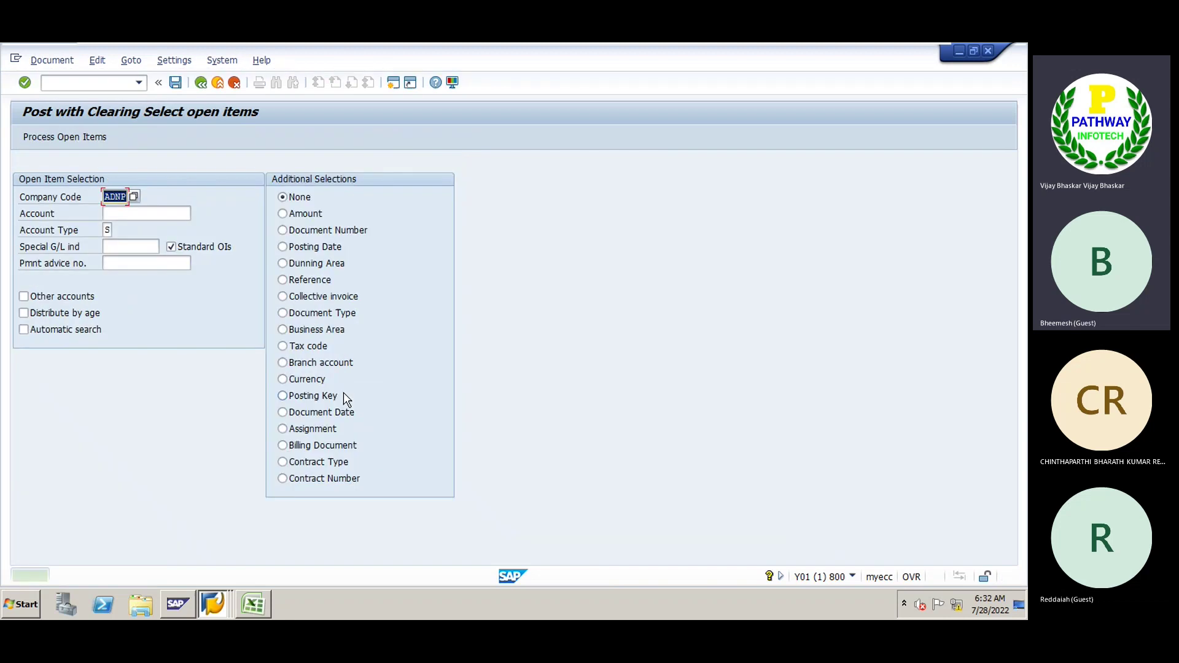
{"action": "left_click", "coordinate": [61, 138]}
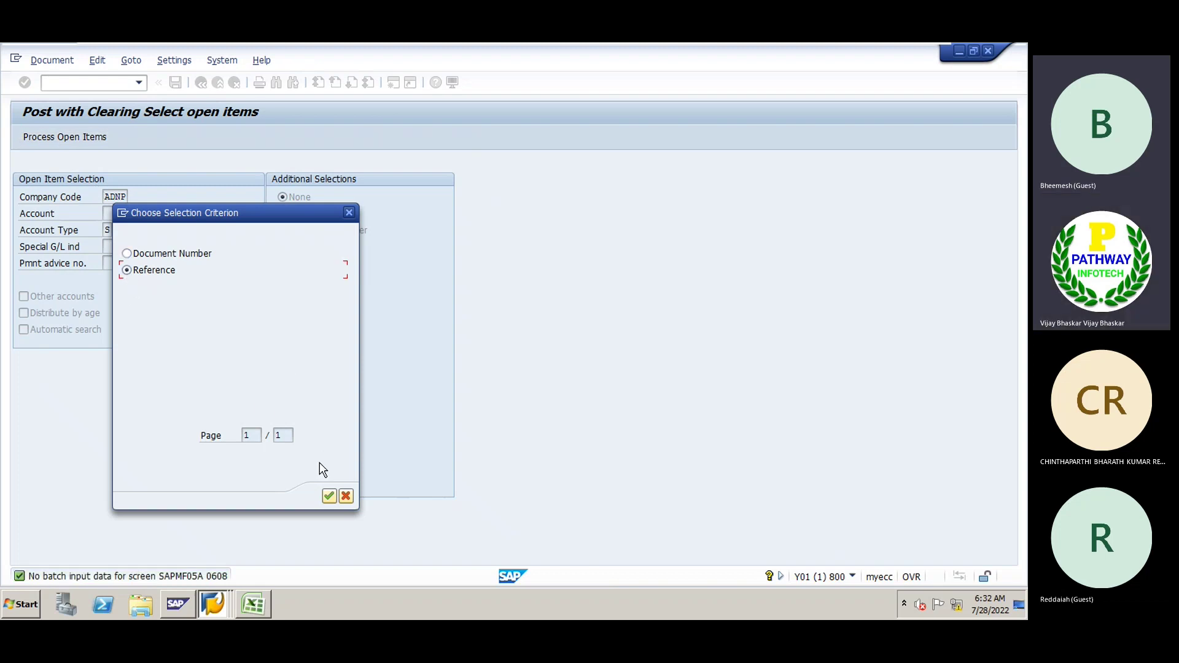
{"action": "left_click", "coordinate": [328, 496]}
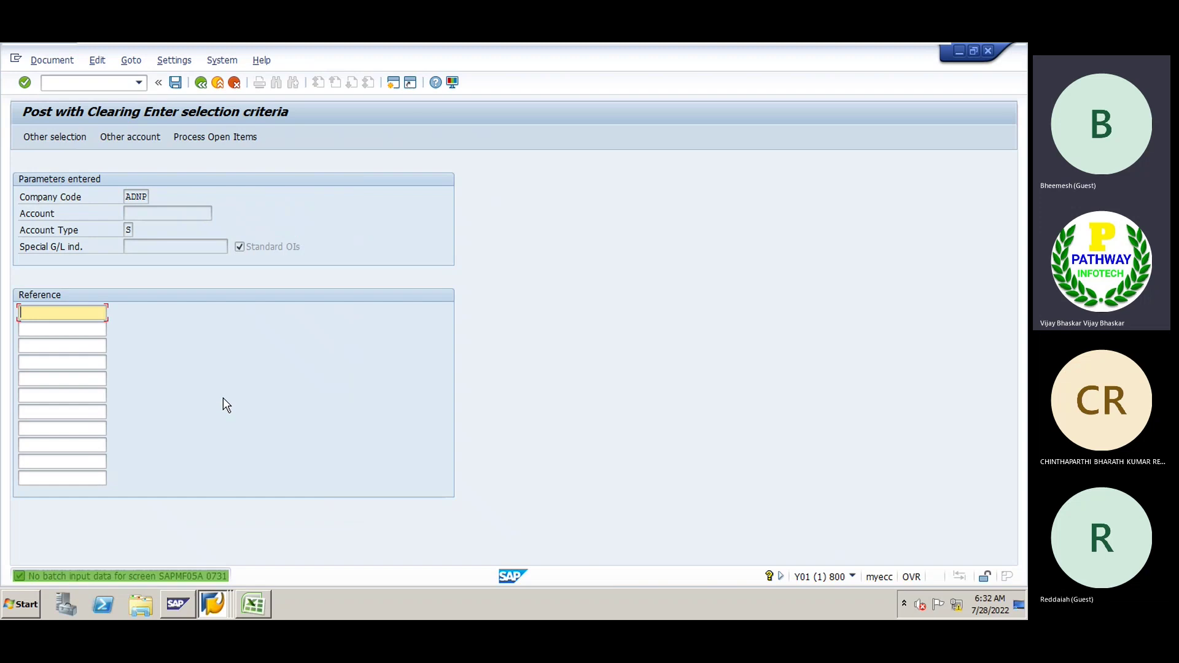
{"action": "left_click", "coordinate": [201, 82]}
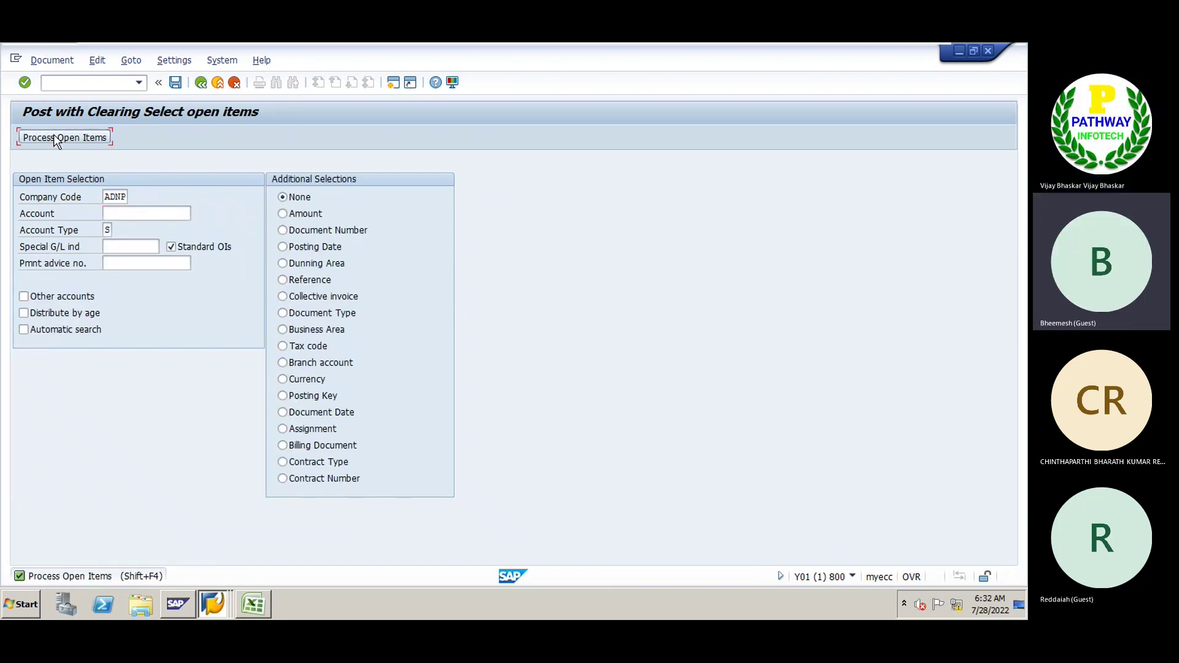
{"action": "left_click", "coordinate": [54, 137]}
{"action": "left_click", "coordinate": [328, 496]}
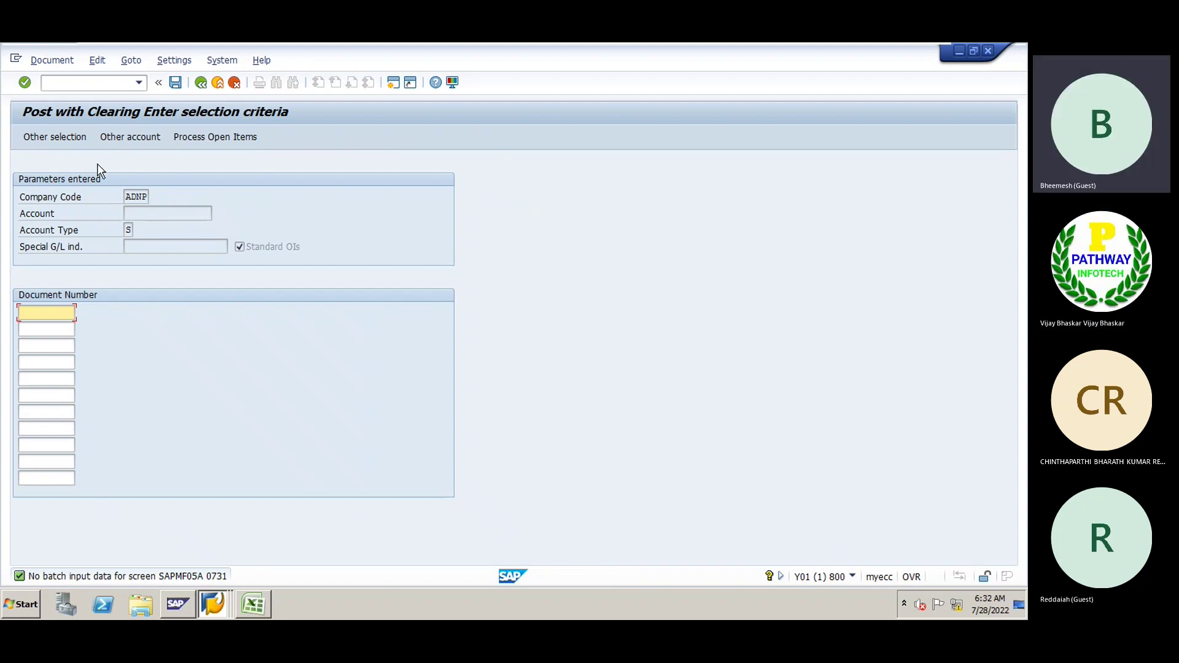
{"action": "left_click", "coordinate": [216, 137]}
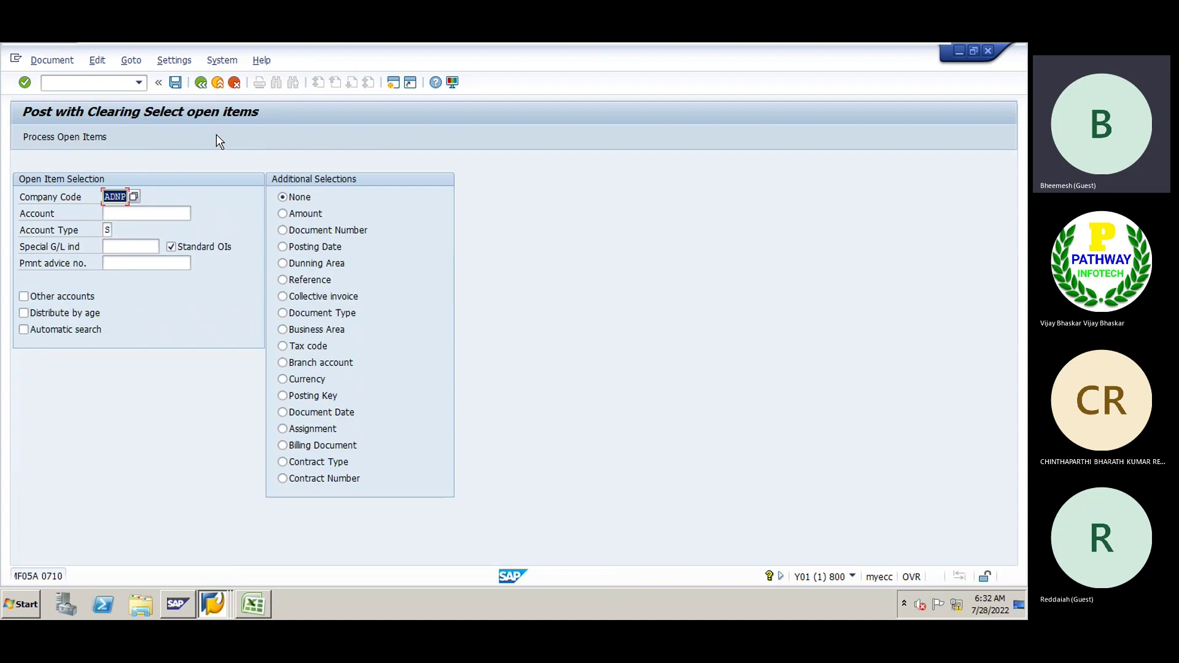
- Process open items for company code ADNP, switch the selection criterion to Reference and enter 234
{"action": "left_click", "coordinate": [70, 136]}
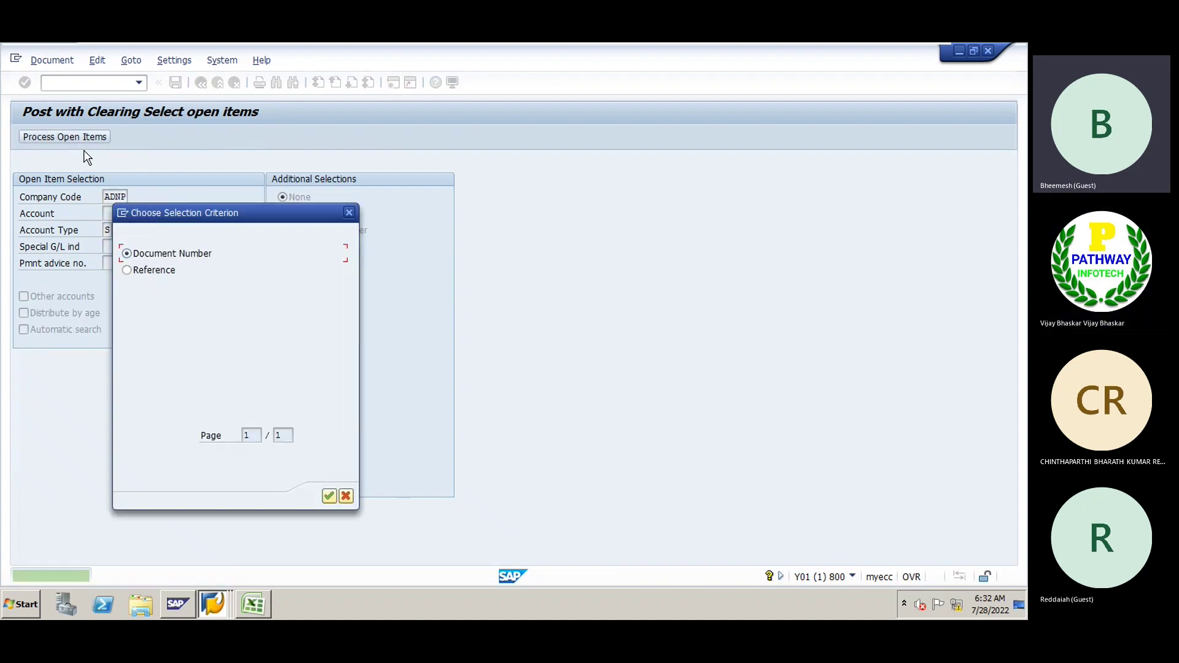
{"action": "left_click", "coordinate": [329, 496]}
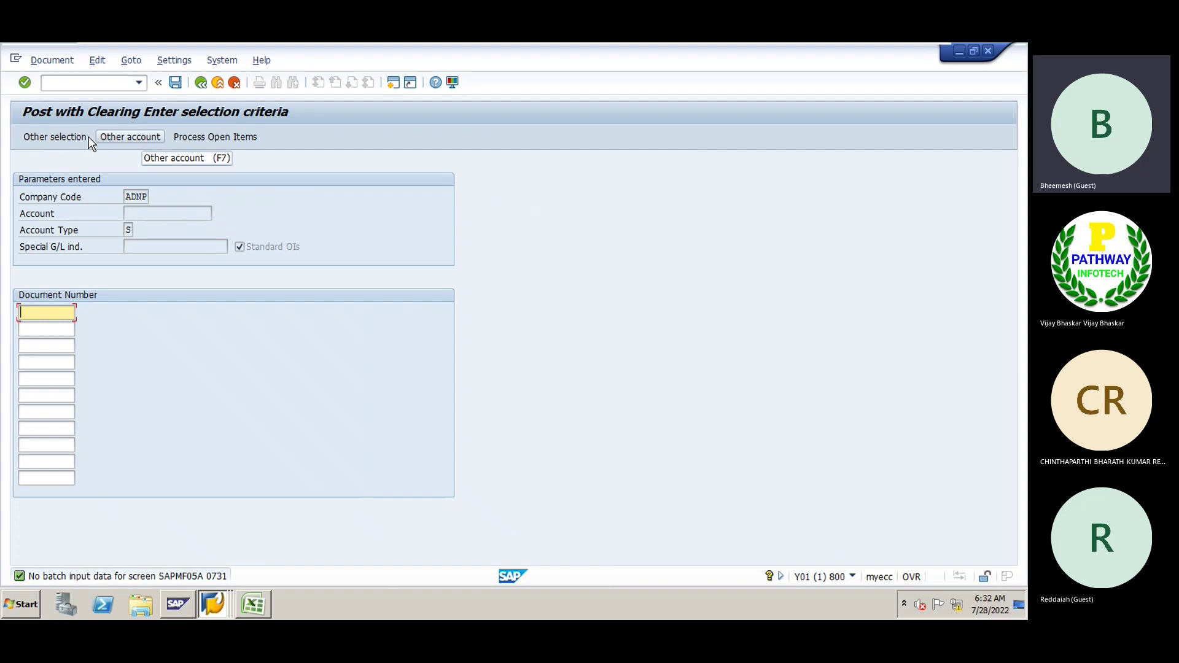
{"action": "left_click", "coordinate": [62, 139]}
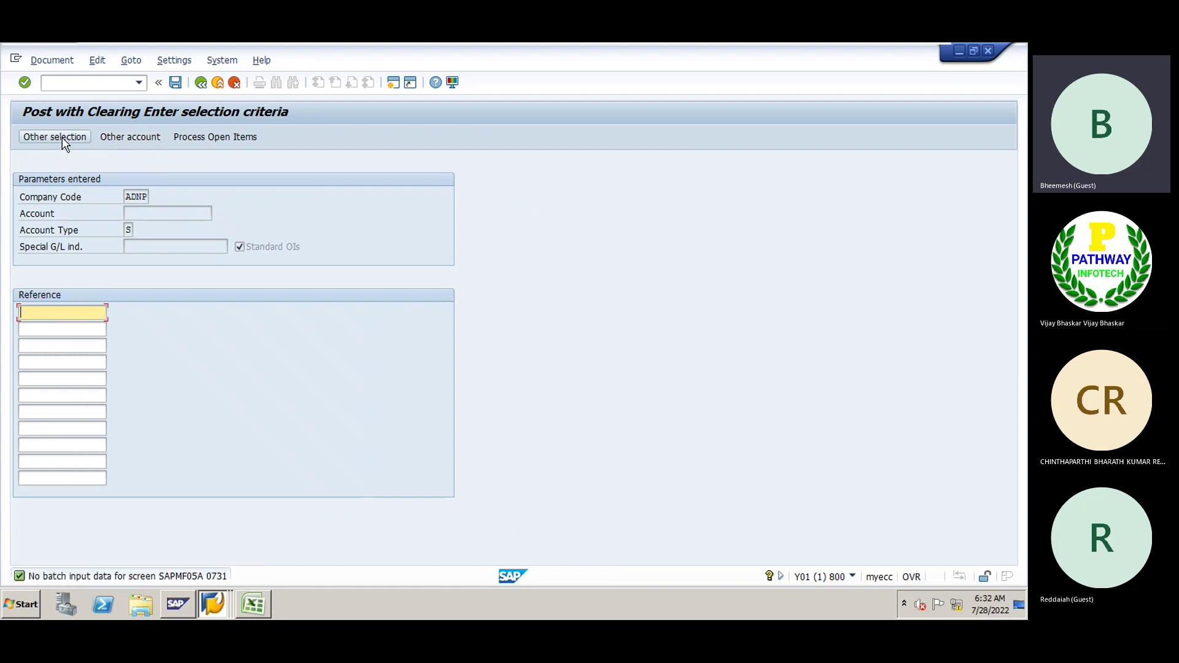
{"action": "type", "text": "234"}
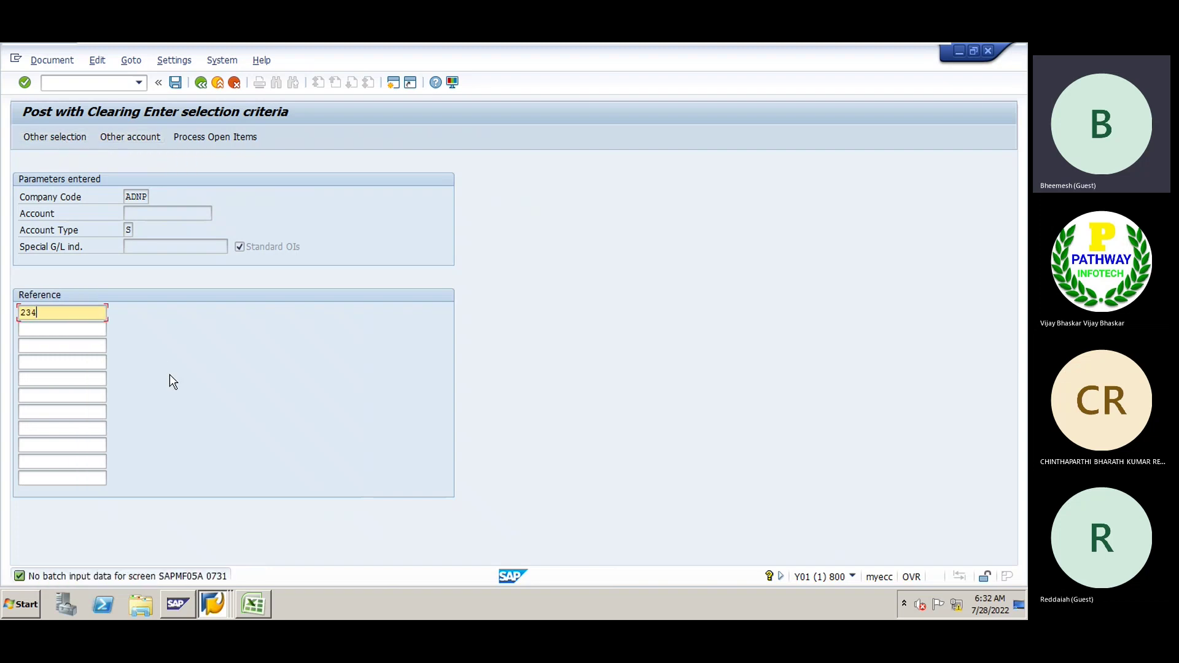
- Look up the reference in the header of document 8004 through its IDBI Check Deposit Account line item, and return to the clearing screen
{"action": "left_click", "coordinate": [230, 610]}
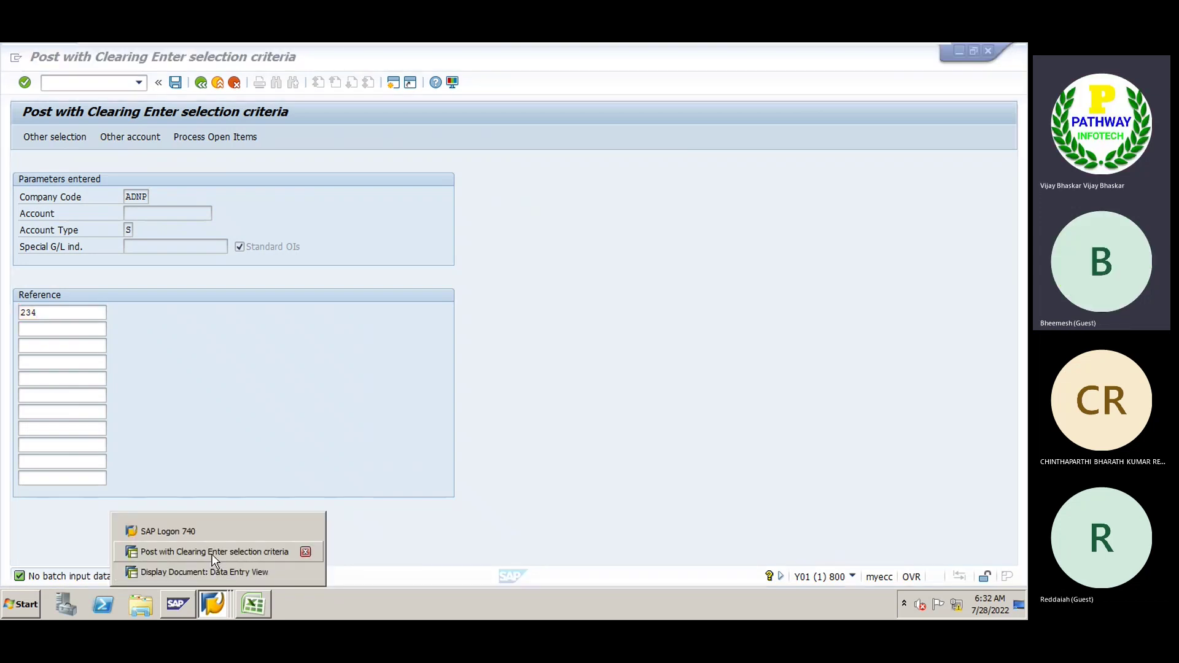
{"action": "left_click", "coordinate": [210, 573]}
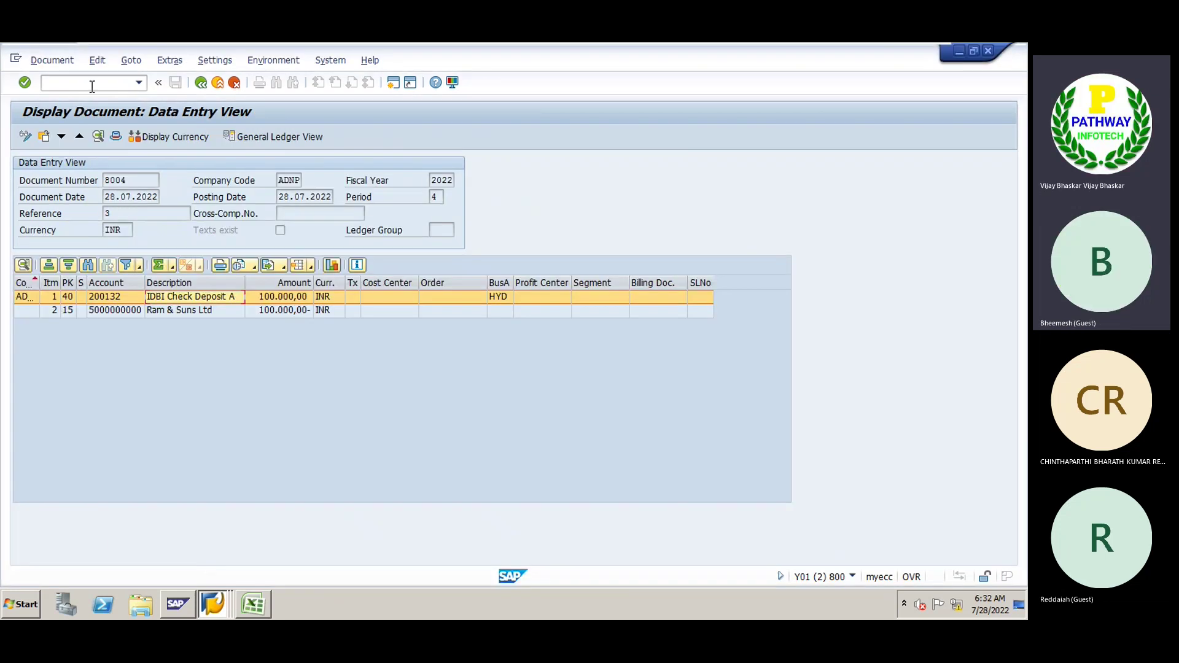
{"action": "double_click", "coordinate": [176, 299]}
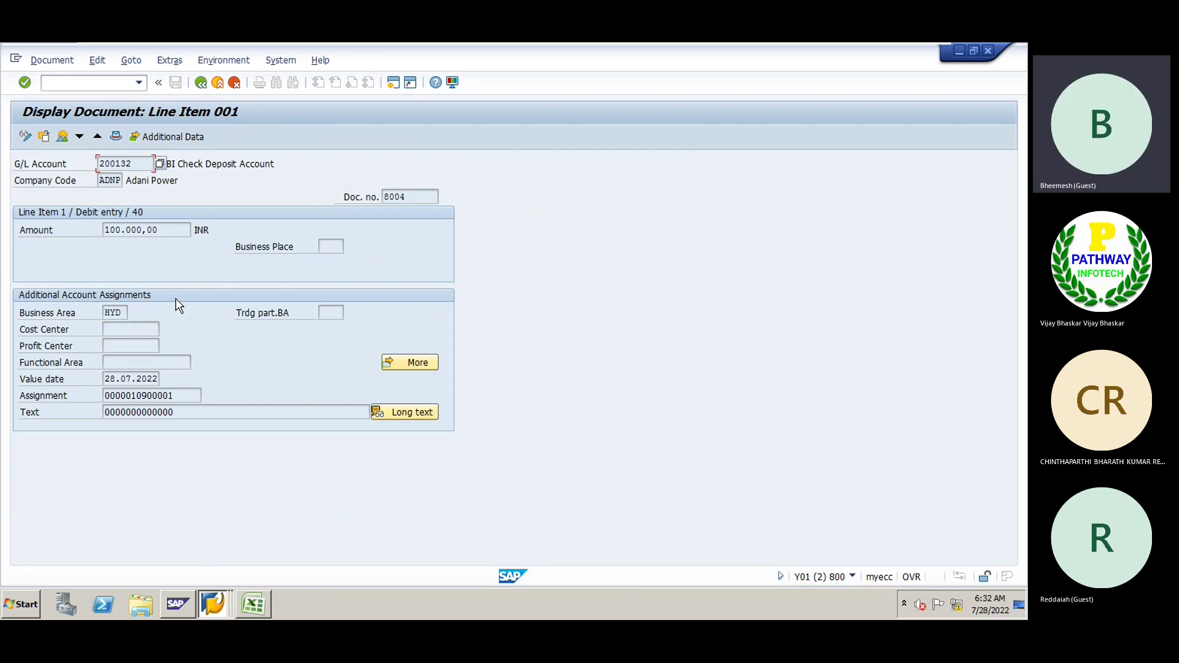
{"action": "left_click", "coordinate": [116, 136]}
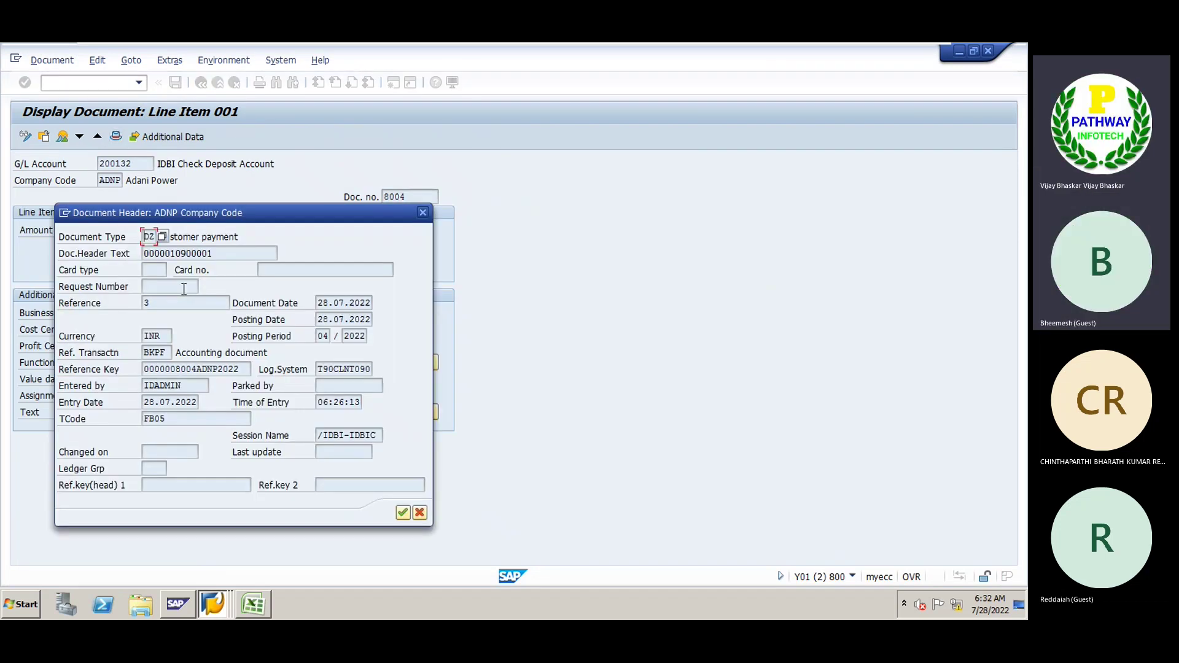
{"action": "left_click", "coordinate": [157, 304]}
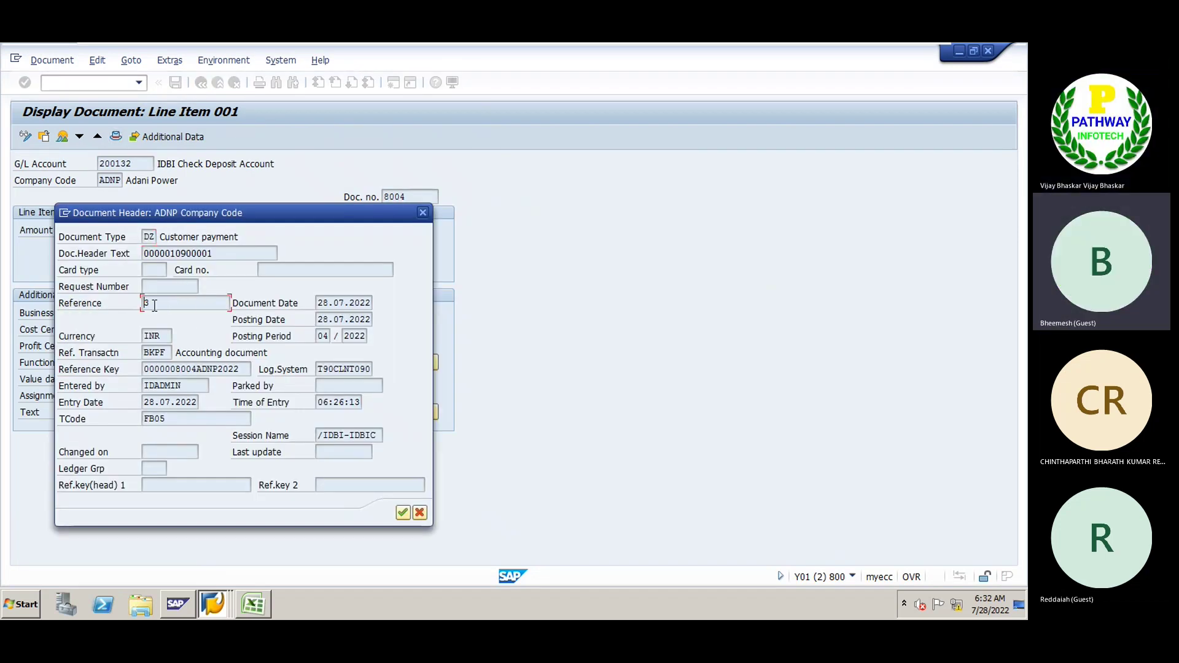
{"action": "key", "text": "alt+Tab"}
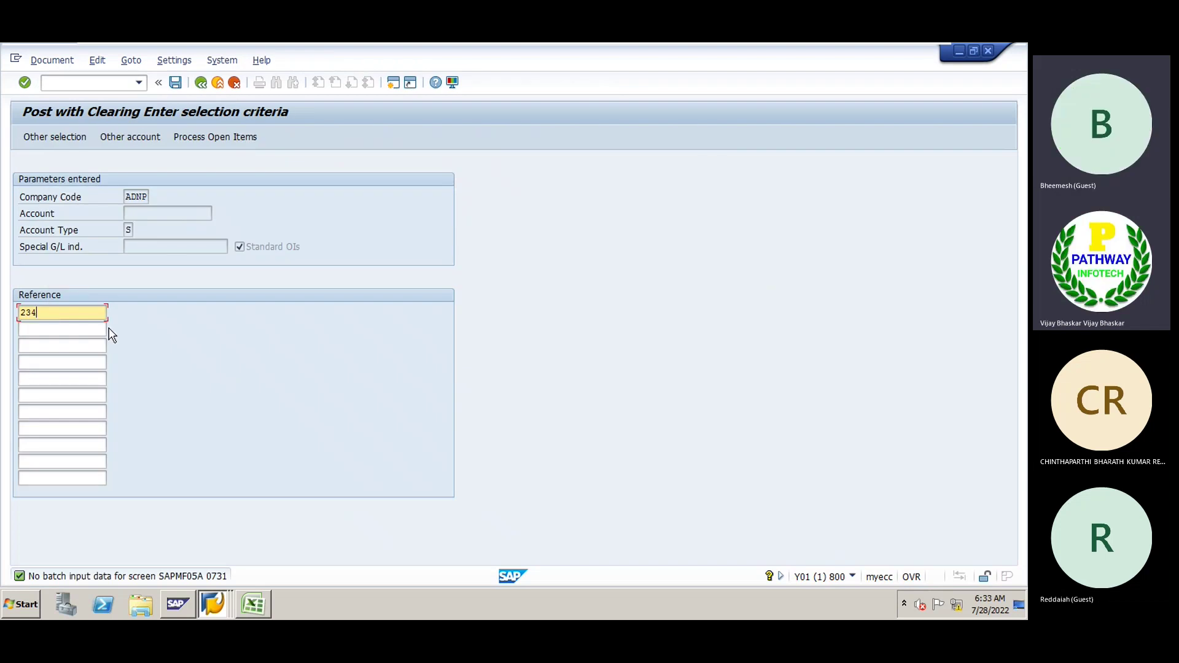
- Replace the open item reference with 3 and process the matching open items
{"action": "key", "text": "BackSpace"}
{"action": "key", "text": "BackSpace"}
{"action": "key", "text": "BackSpace"}
{"action": "type", "text": "2"}
{"action": "key", "text": "BackSpace"}
{"action": "key", "text": "Return"}
{"action": "left_click", "coordinate": [251, 139]}
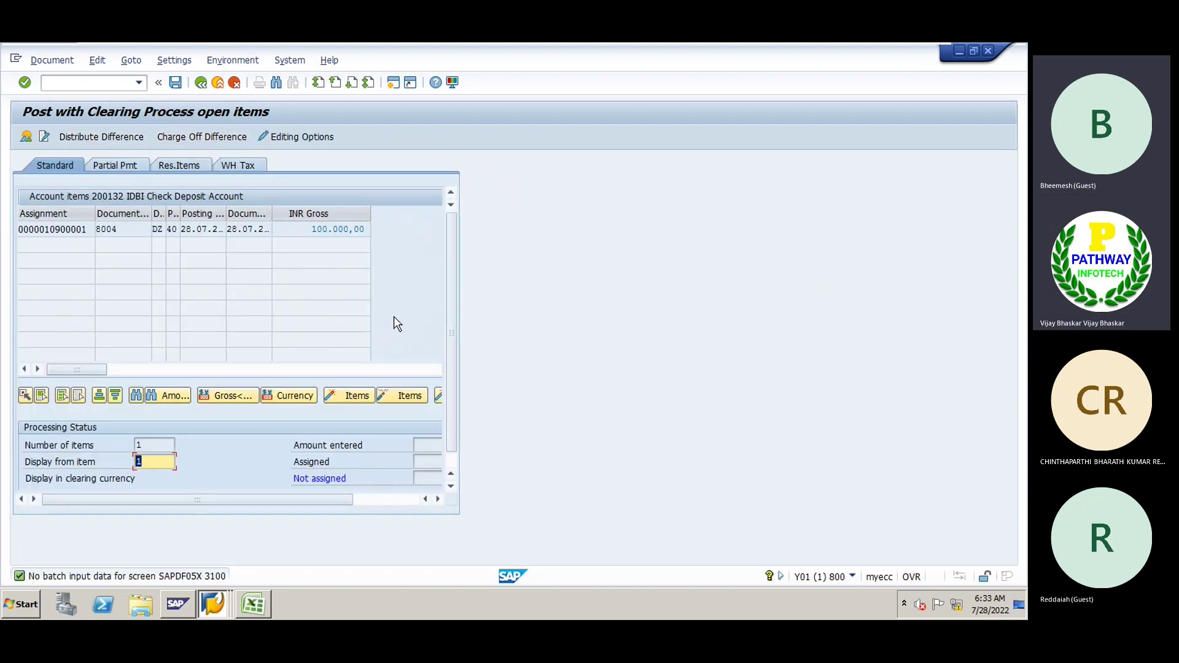
- Check the entered and assigned amounts of the check deposit item and simulate the clearing document
{"action": "left_click", "coordinate": [403, 500]}
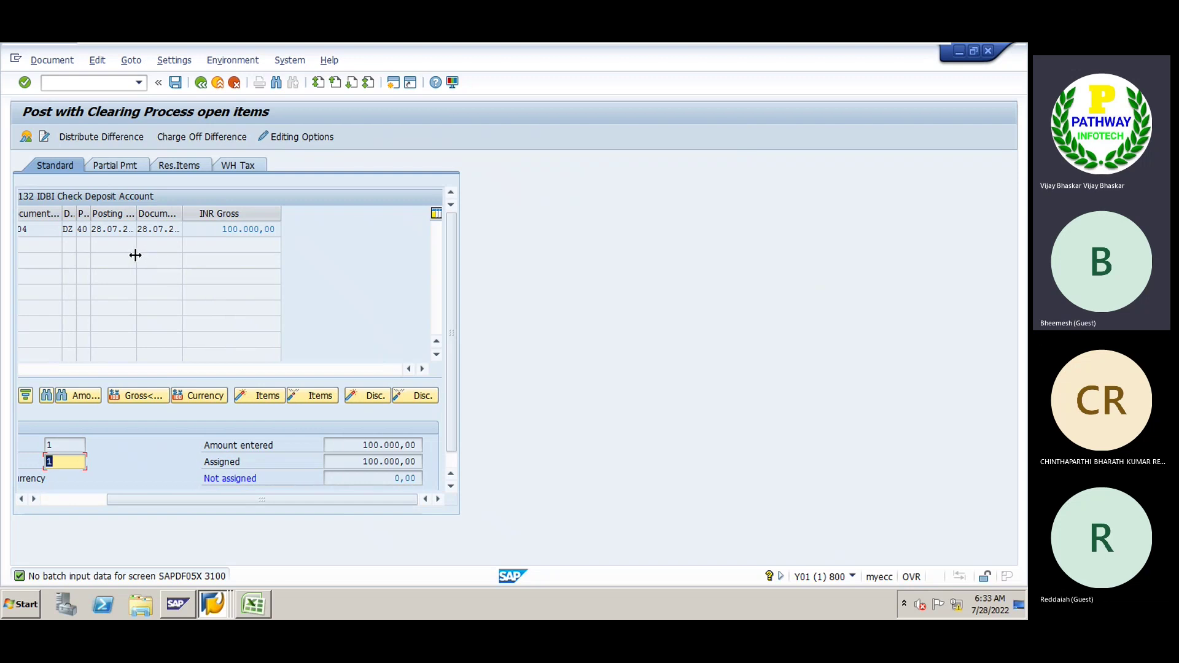
{"action": "left_click", "coordinate": [51, 61]}
{"action": "left_click", "coordinate": [62, 96]}
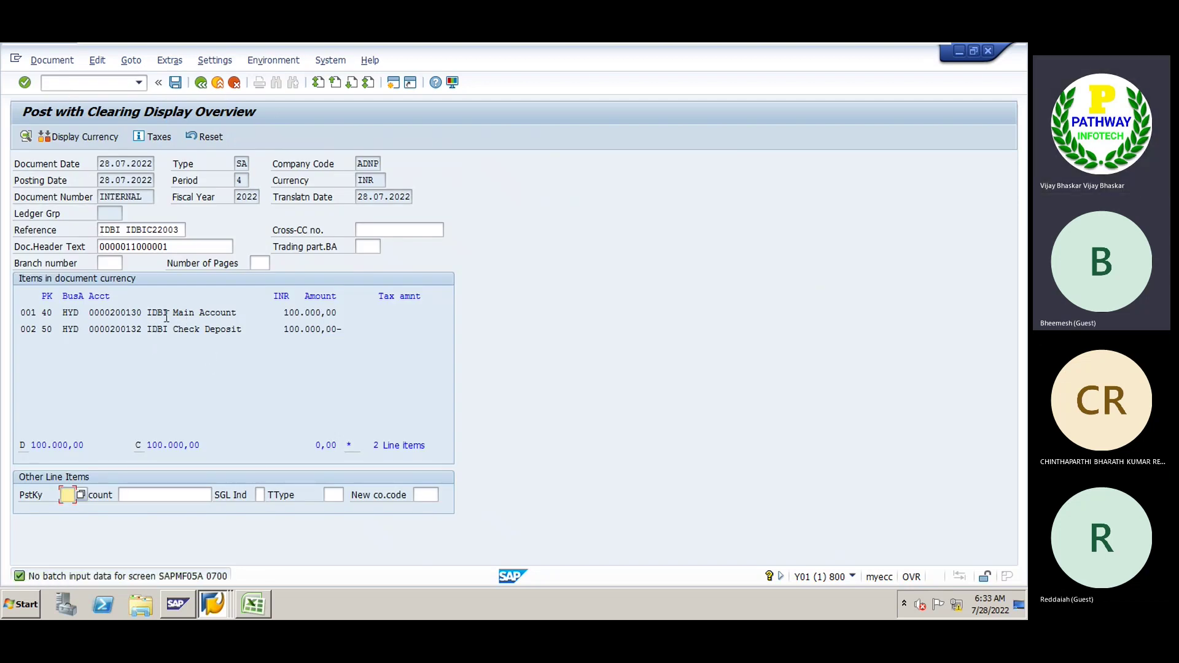
- Check the IDBI Main Account line, post the clearing document and return to the batch input session overview
{"action": "left_click_drag", "start_coordinate": [176, 313], "coordinate": [238, 313]}
{"action": "left_click", "coordinate": [239, 313]}
{"action": "left_click", "coordinate": [176, 83]}
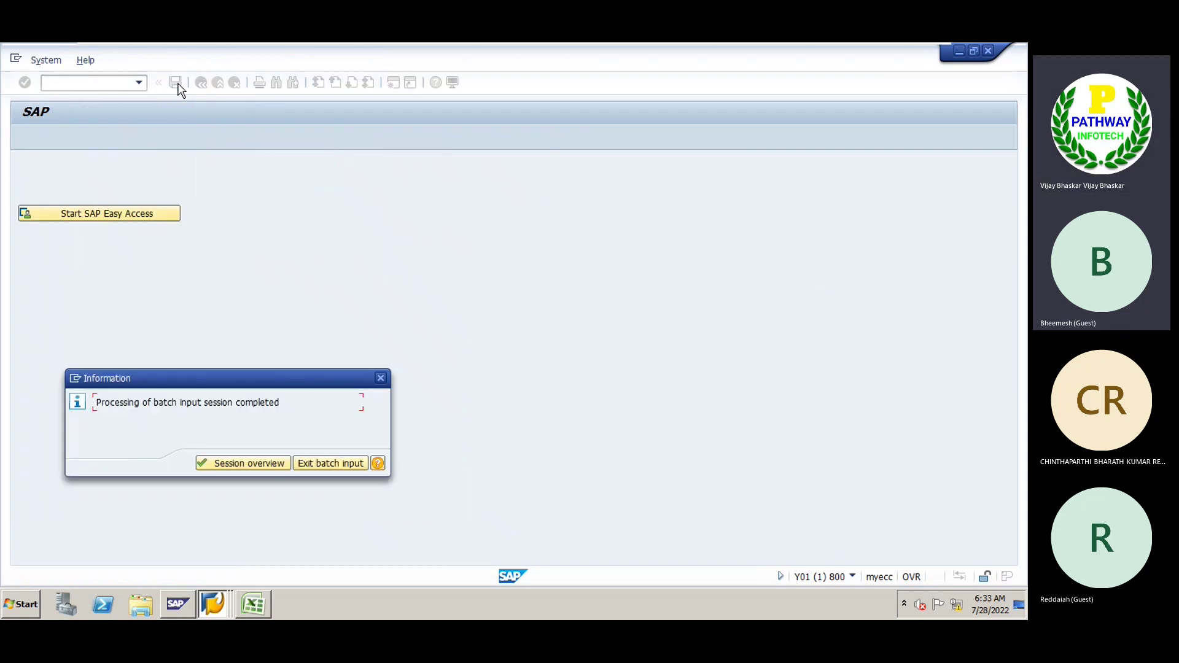
{"action": "left_click", "coordinate": [240, 464]}
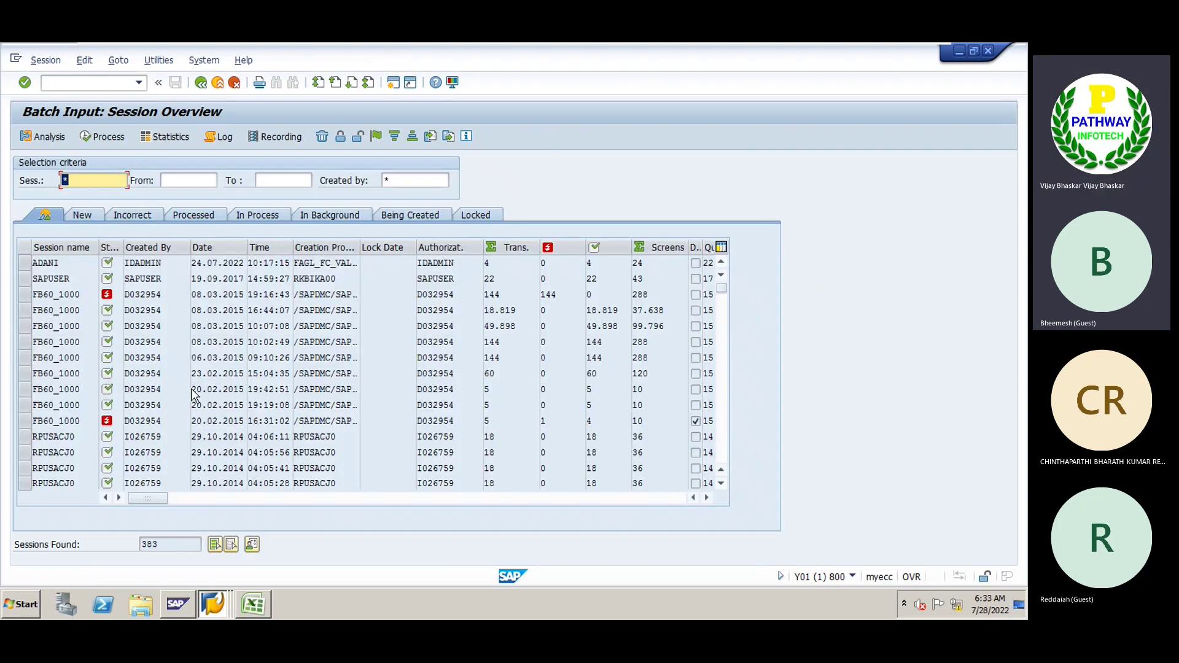
- Switch to the other SAP session, leave the document 8004 and customer line item displays, and start document display with FB03
{"action": "left_click", "coordinate": [213, 604]}
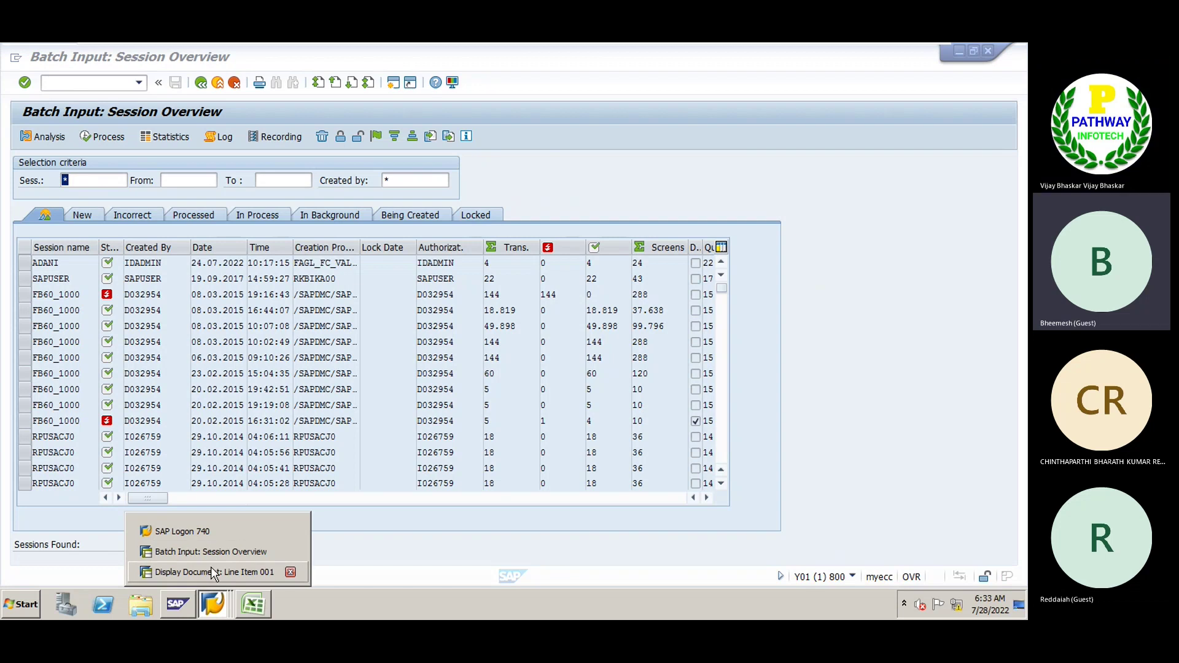
{"action": "left_click", "coordinate": [211, 570]}
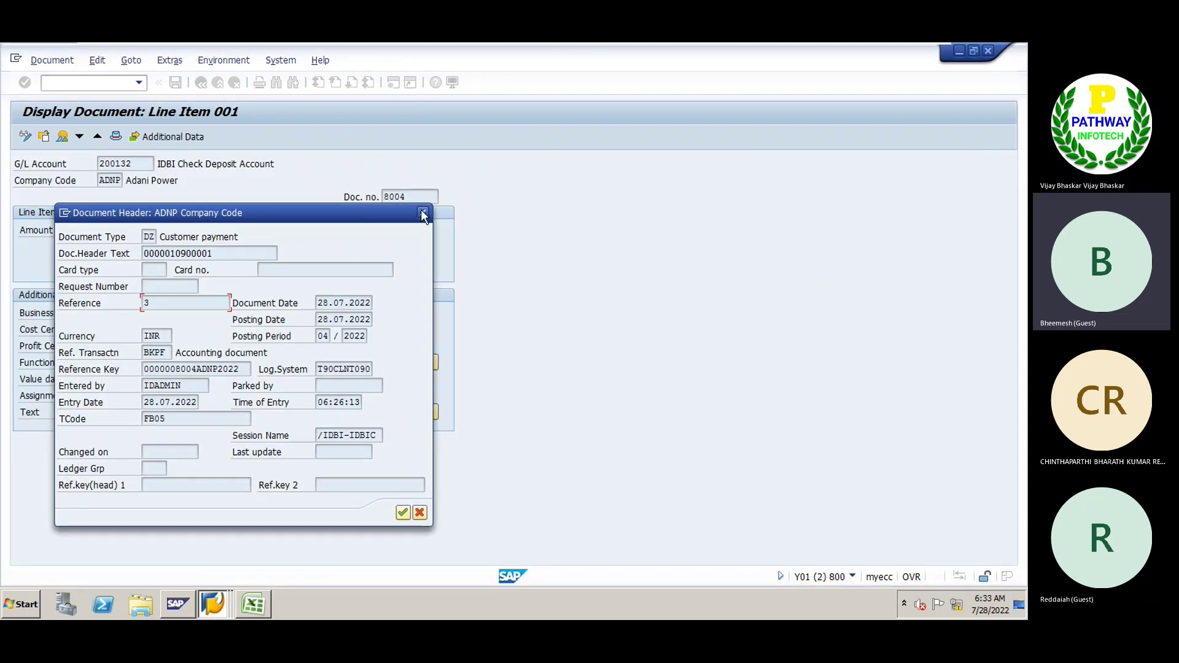
{"action": "left_click", "coordinate": [423, 212]}
{"action": "left_click", "coordinate": [201, 83]}
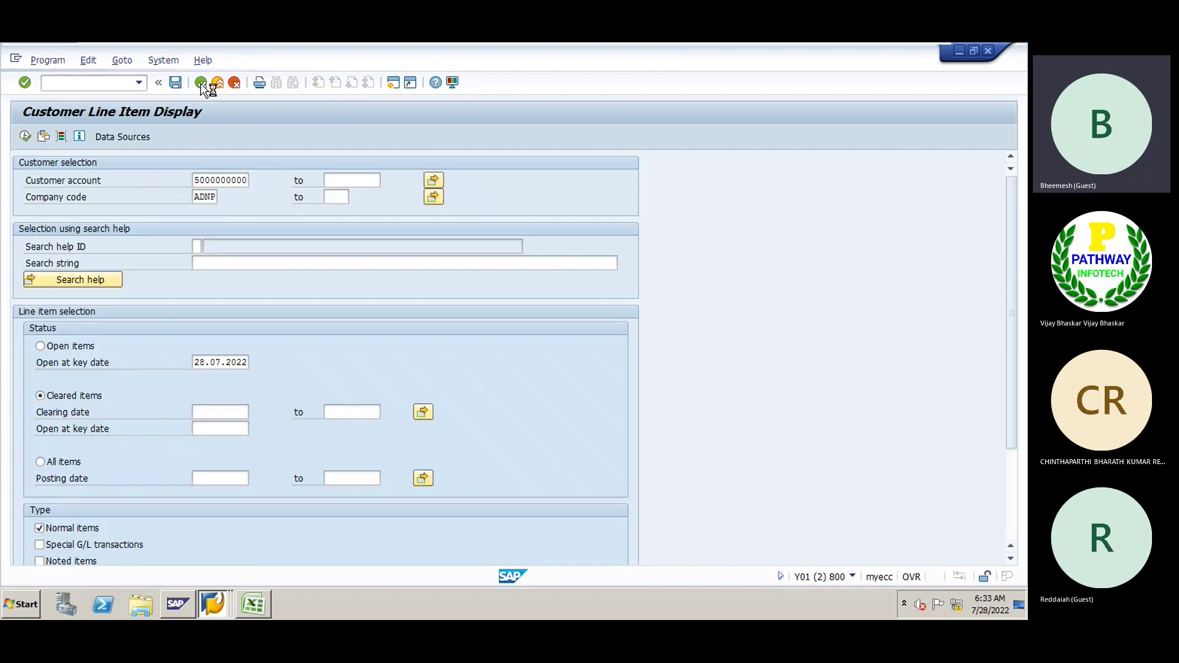
{"action": "left_click", "coordinate": [201, 83]}
{"action": "type", "text": "fb03"}
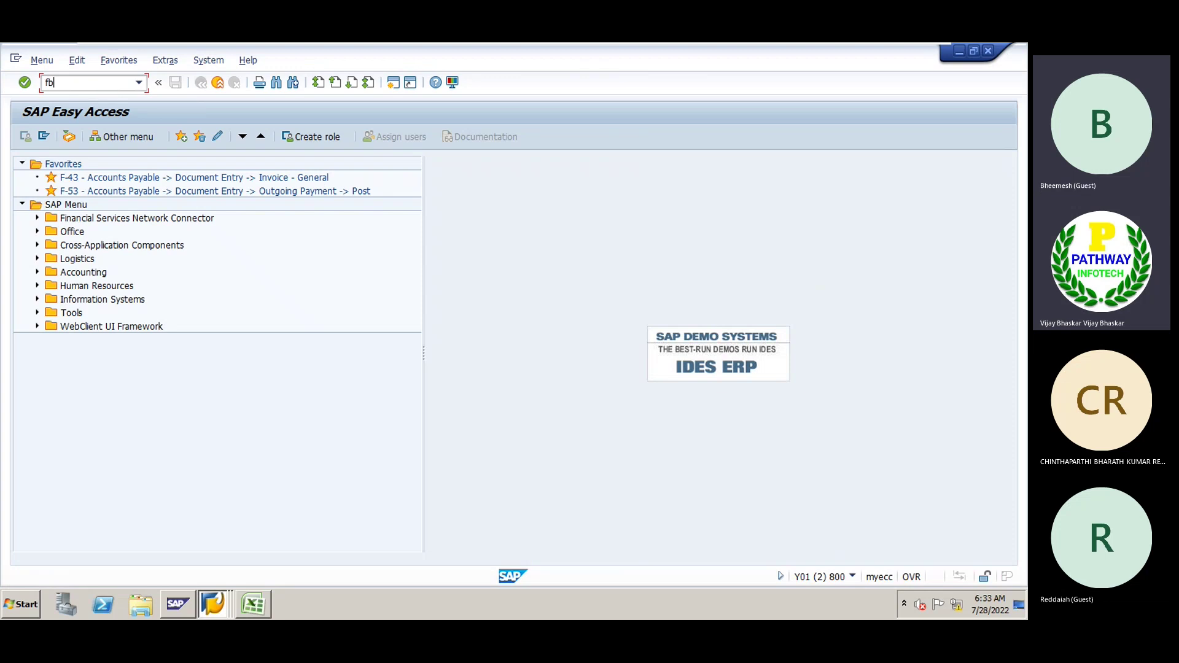
{"action": "key", "text": "Return"}
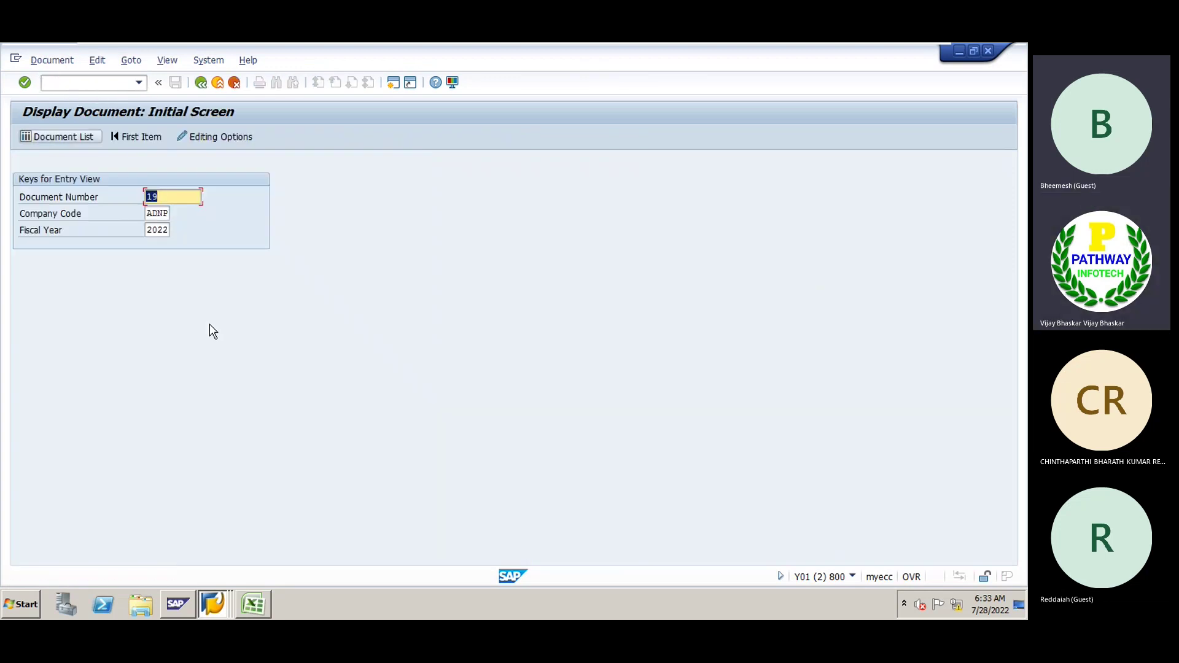
{"action": "left_click", "coordinate": [184, 198]}
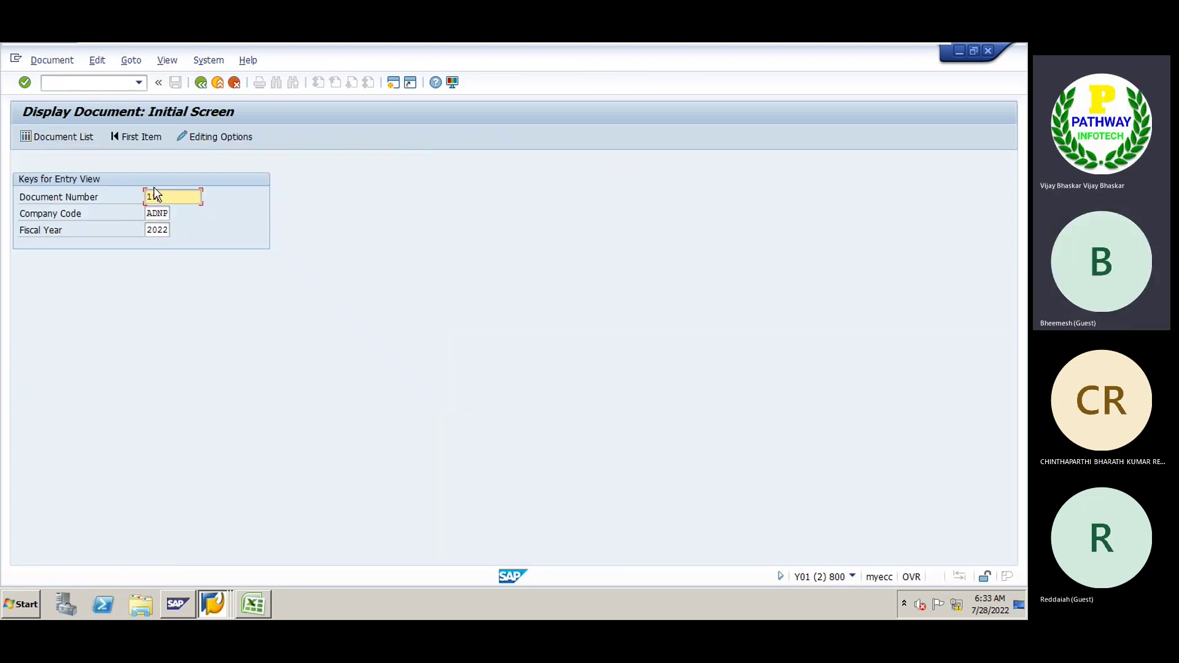